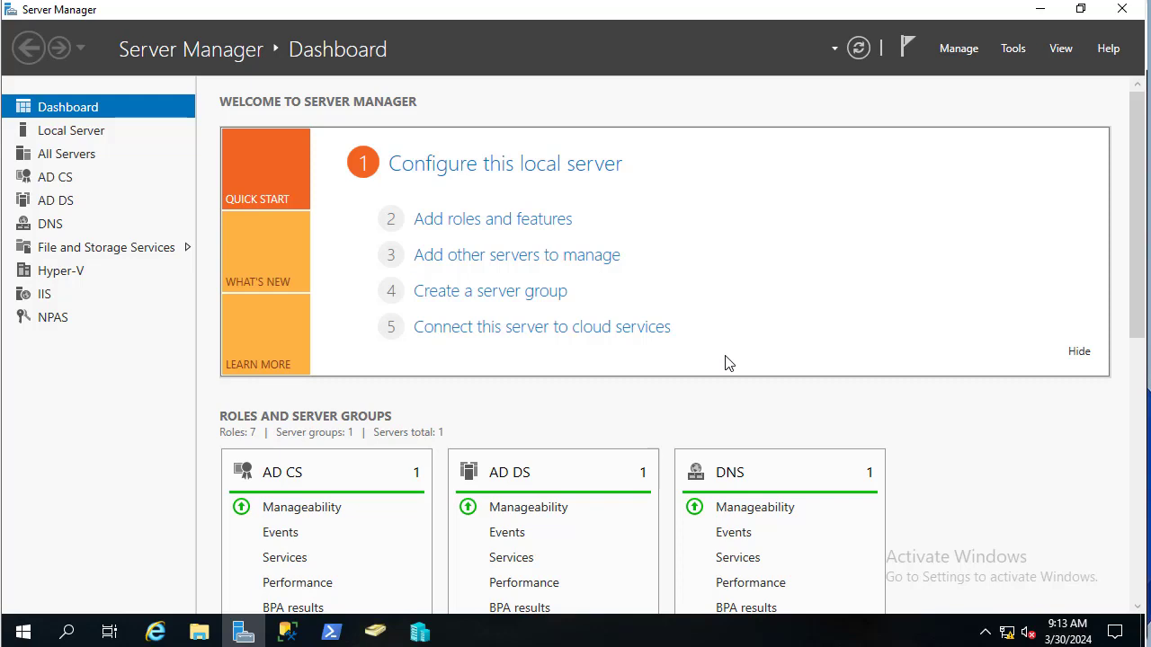
# Open the Group Policy Management console, minimize Server Manager behind it and maximize the console window
pyautogui.click(1014, 48)
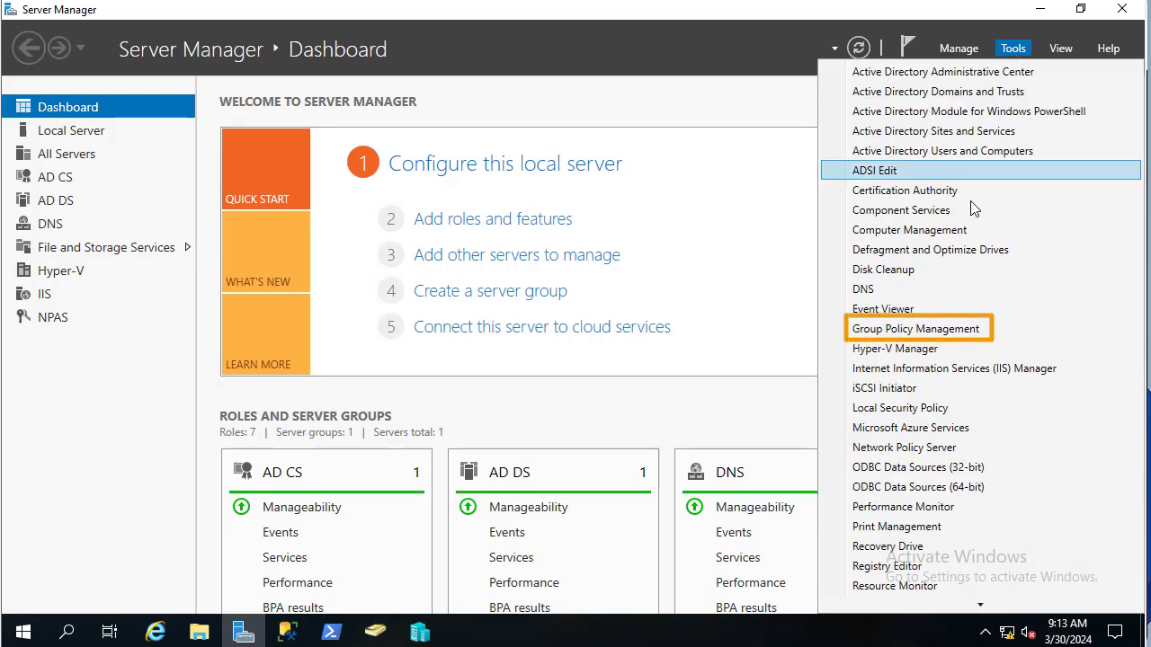
pyautogui.click(944, 335)
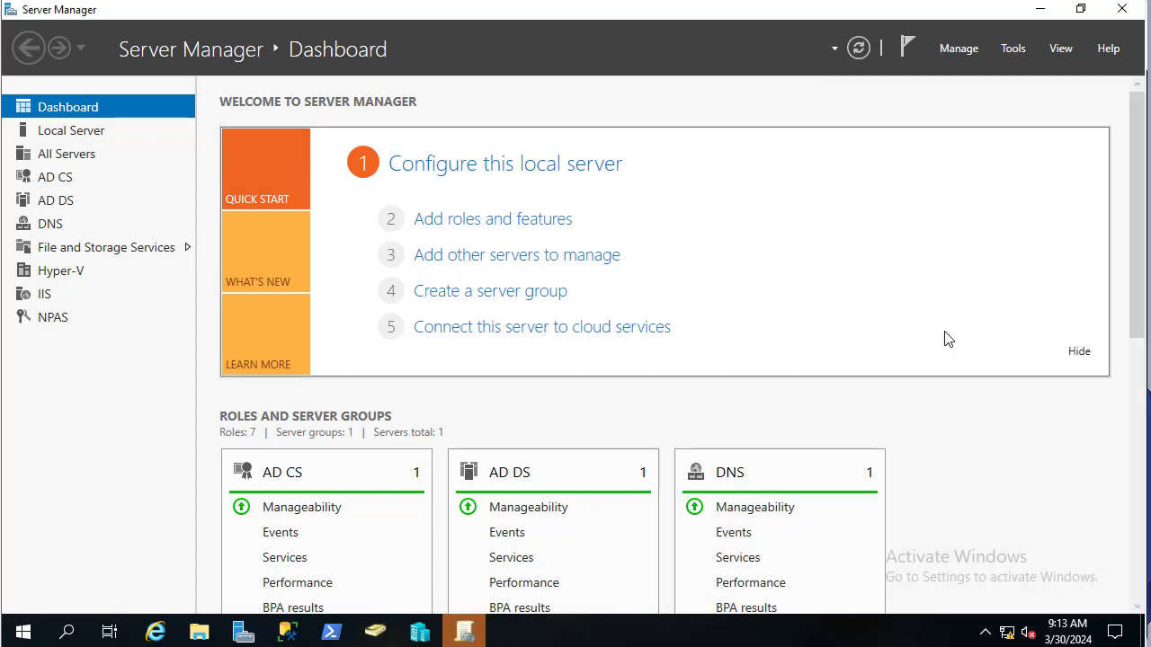
pyautogui.click(465, 632)
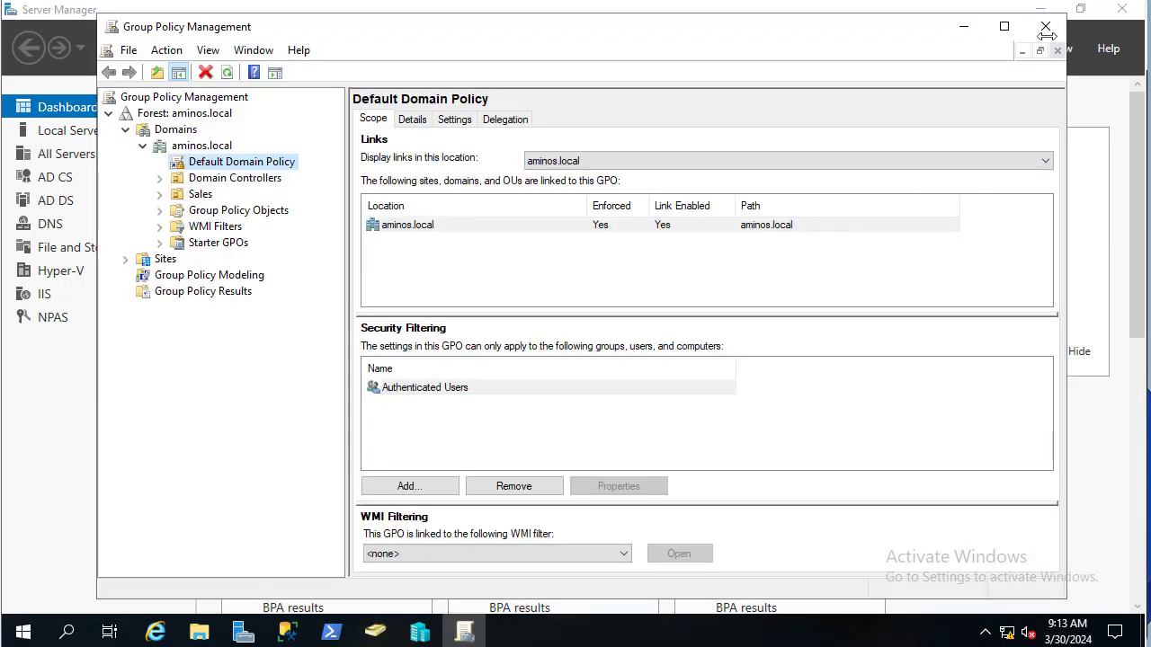
pyautogui.moveTo(938, 38); pyautogui.dragTo(911, 57)
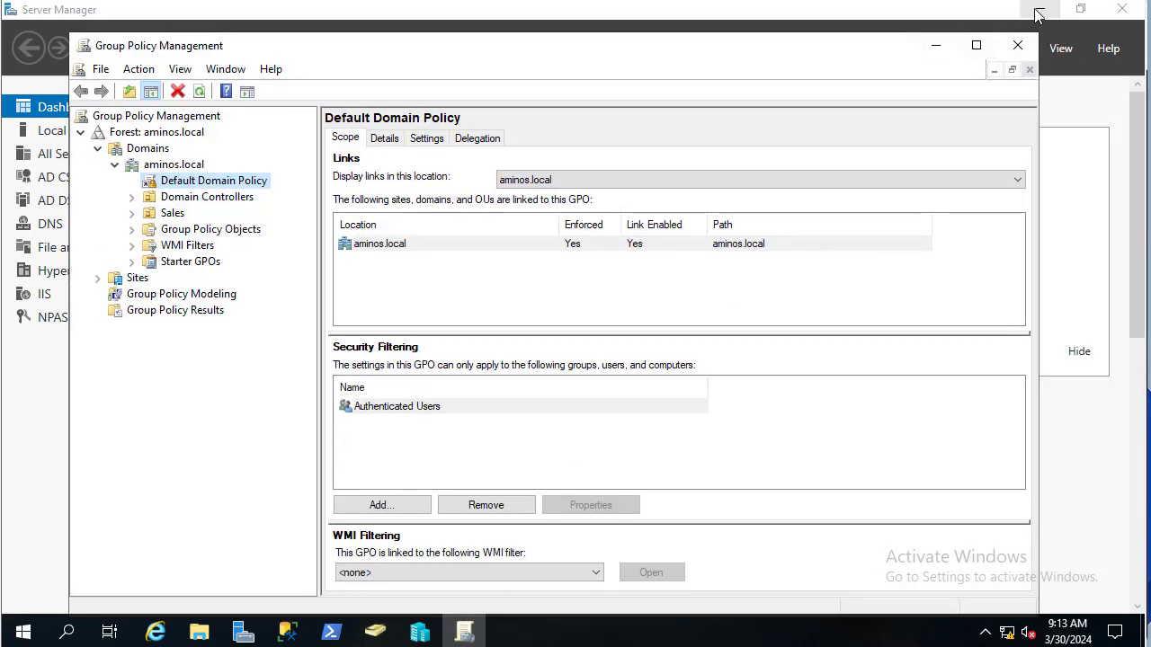
pyautogui.click(1040, 11)
pyautogui.click(976, 46)
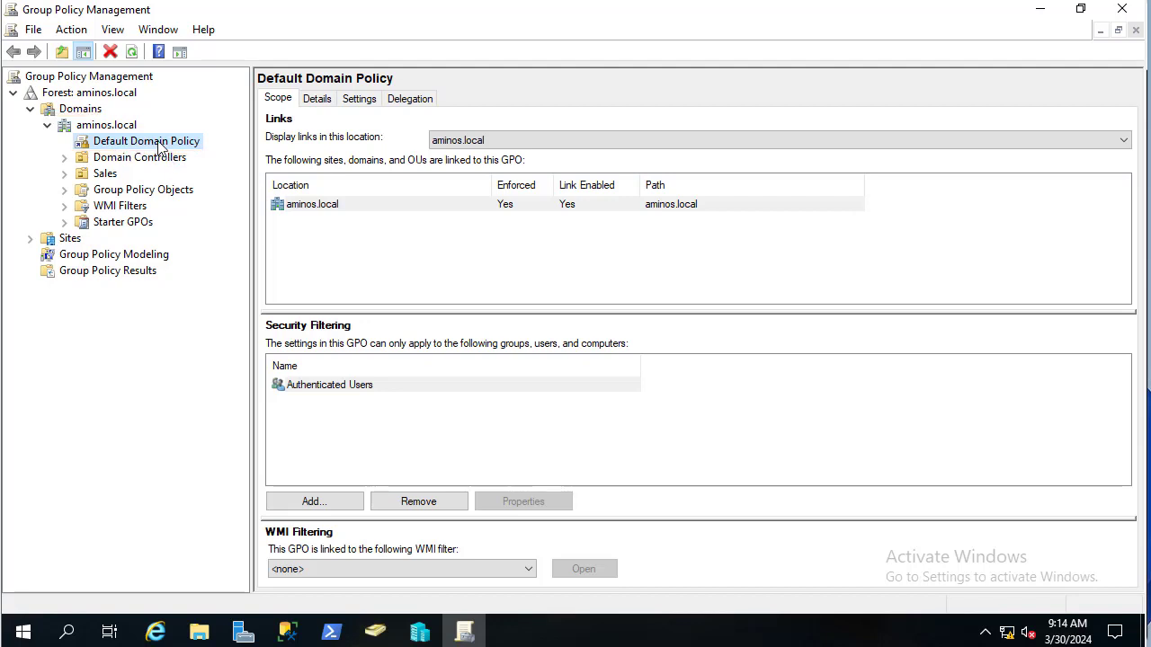
# Open the Default Domain Policy of aminos.local for editing in a maximized Group Policy Management Editor window
pyautogui.rightClick(160, 147)
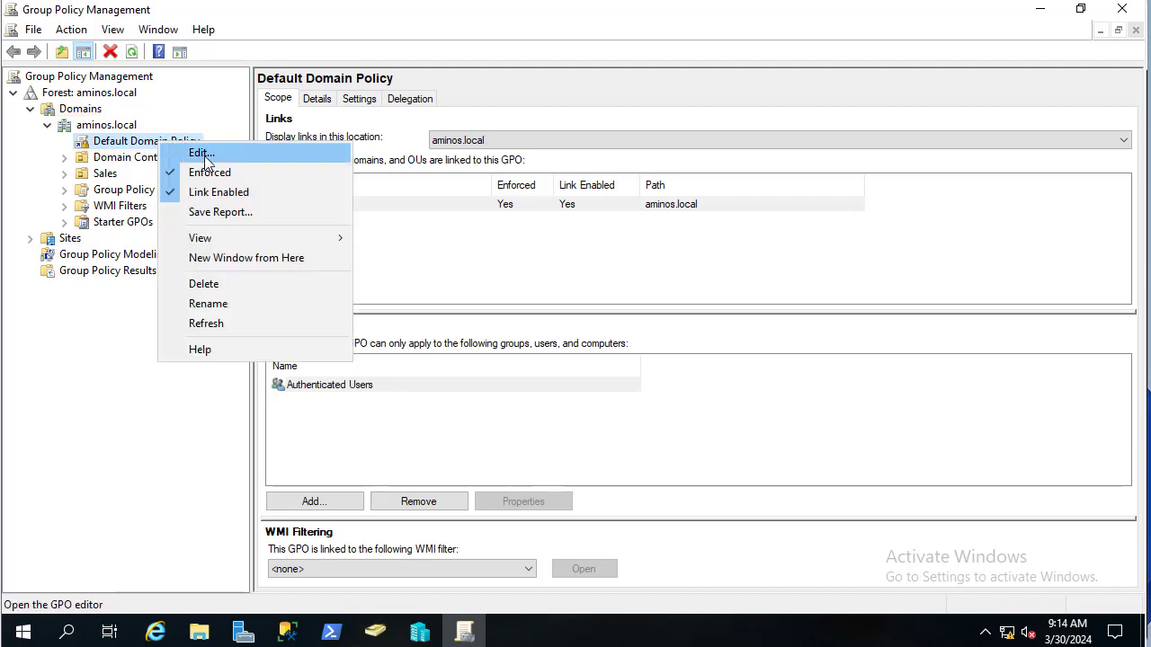
pyautogui.click(201, 154)
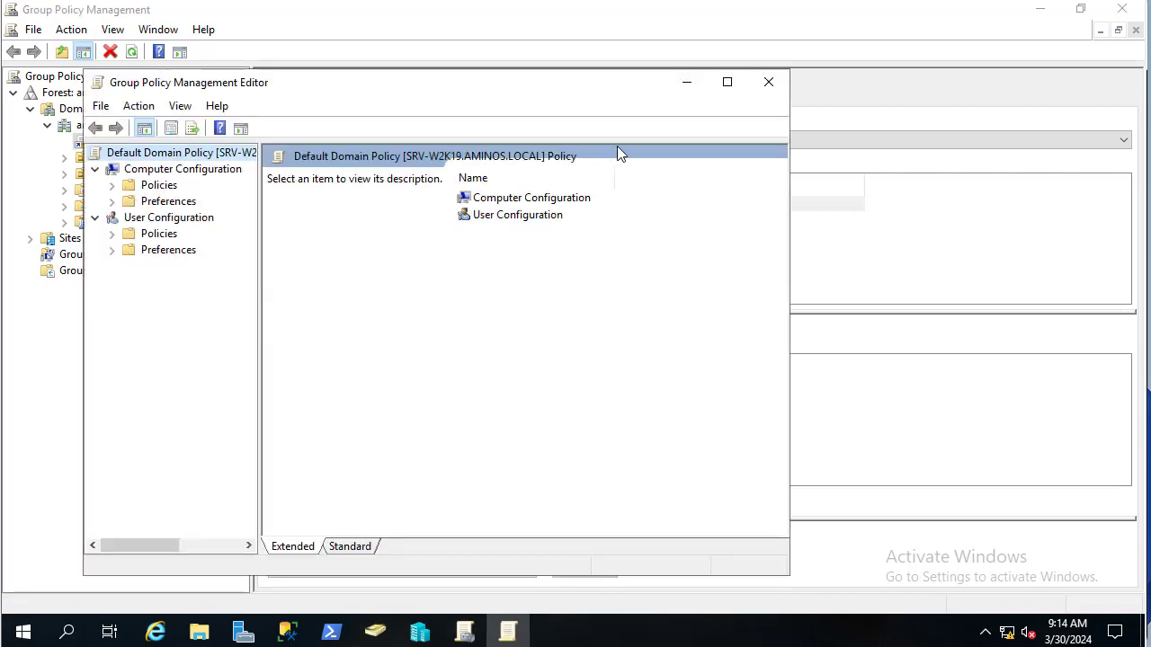
pyautogui.click(728, 82)
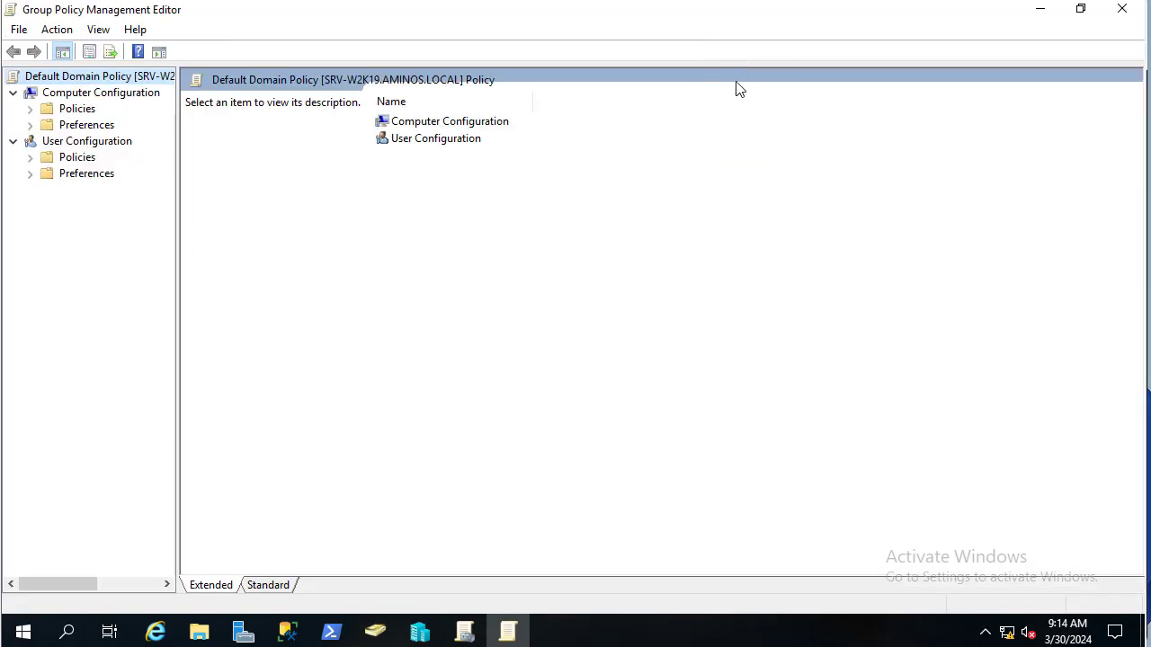
# Show the Logon/Logoff audit subcategories under Computer Configuration, Policies, Windows Settings, Security Settings, Advanced Audit Policy Configuration, Audit Policies, widening the tree for readability
pyautogui.moveTo(175, 378); pyautogui.dragTo(238, 378)
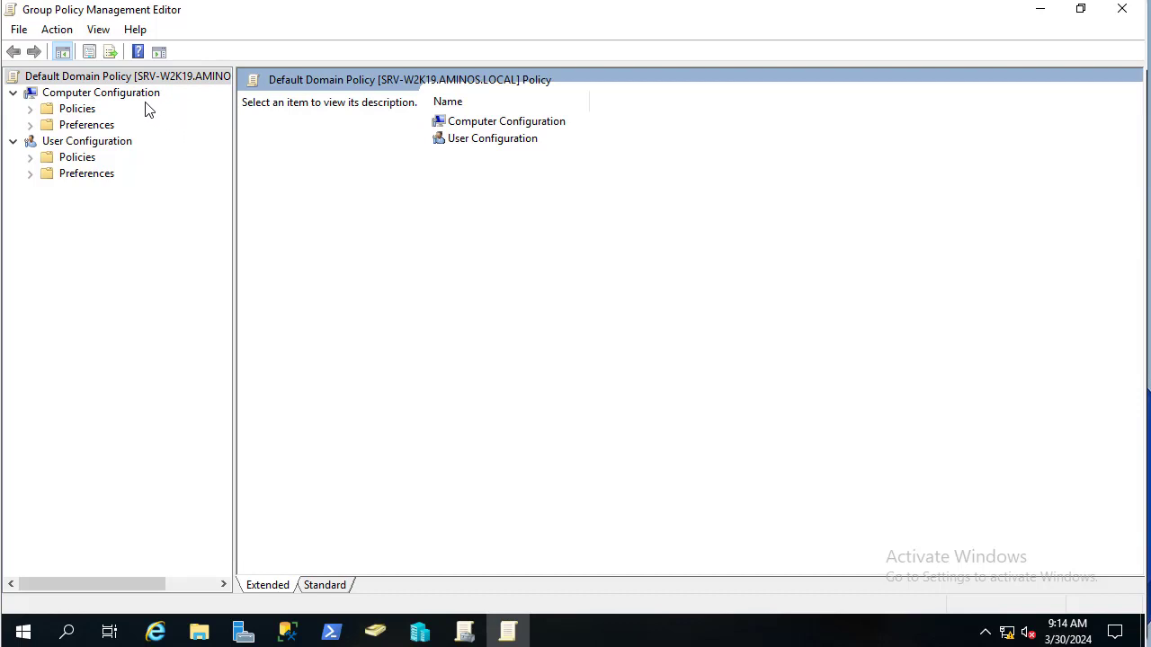
pyautogui.click(29, 109)
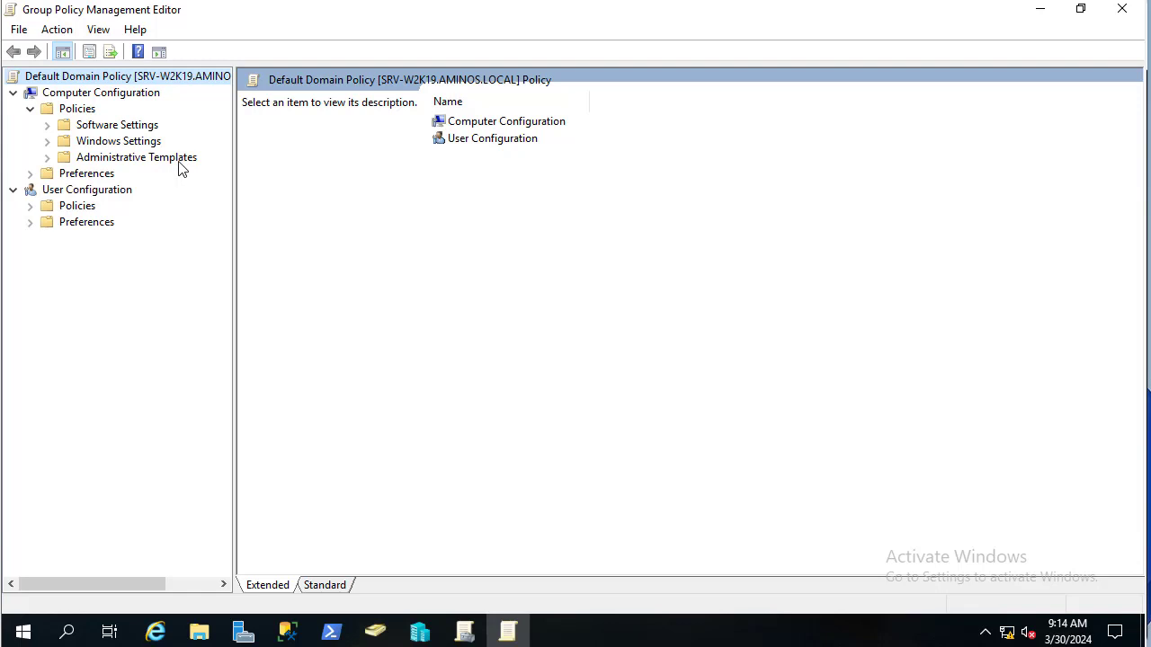
pyautogui.click(46, 141)
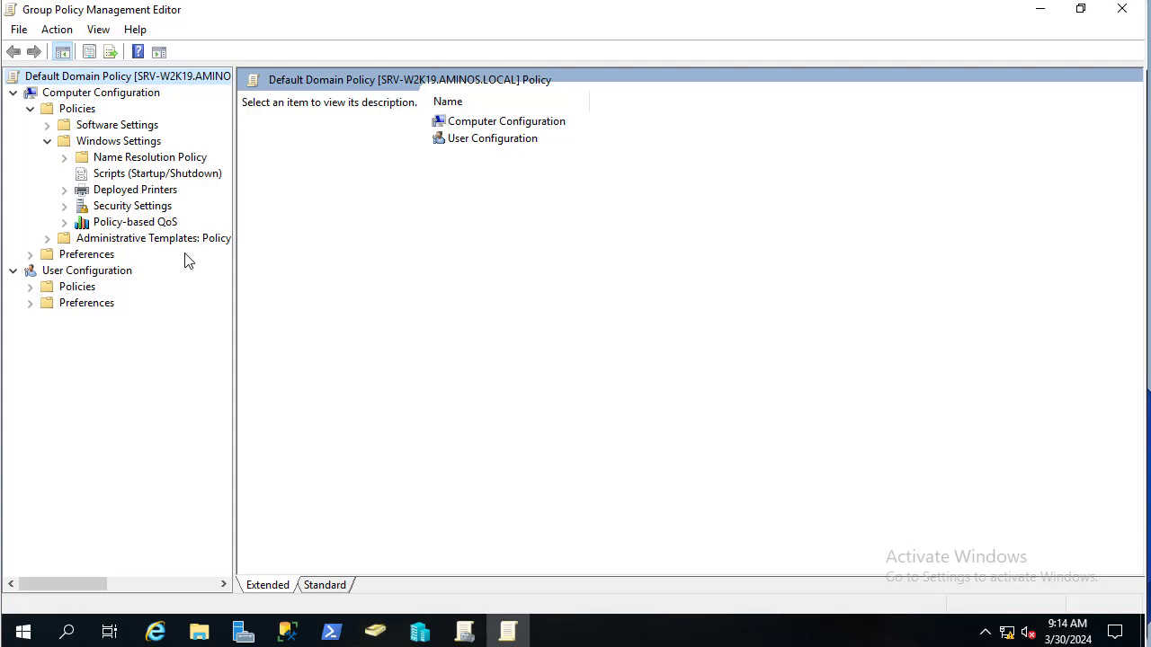
pyautogui.click(64, 206)
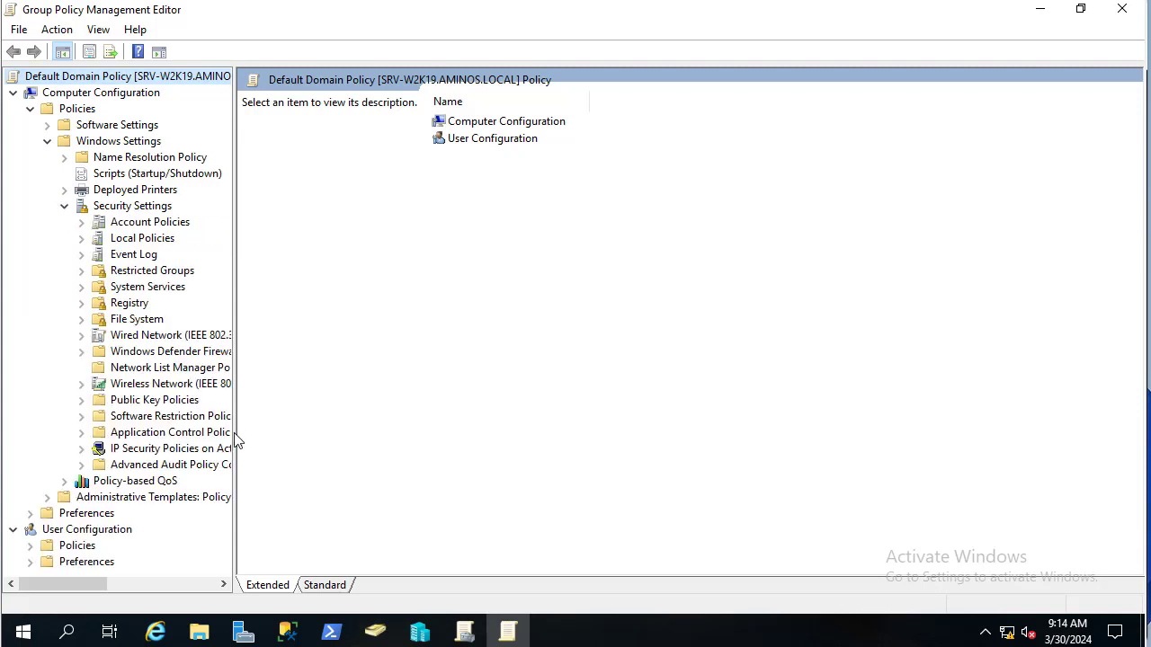
pyautogui.moveTo(236, 438); pyautogui.dragTo(277, 435)
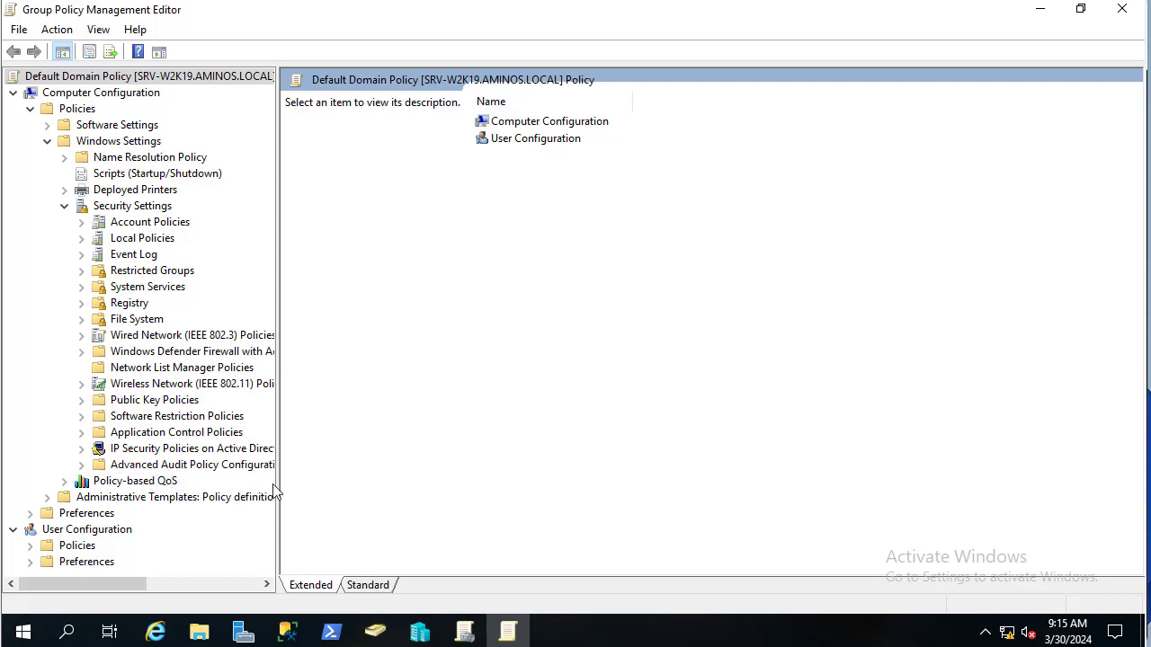
pyautogui.moveTo(278, 484); pyautogui.dragTo(333, 477)
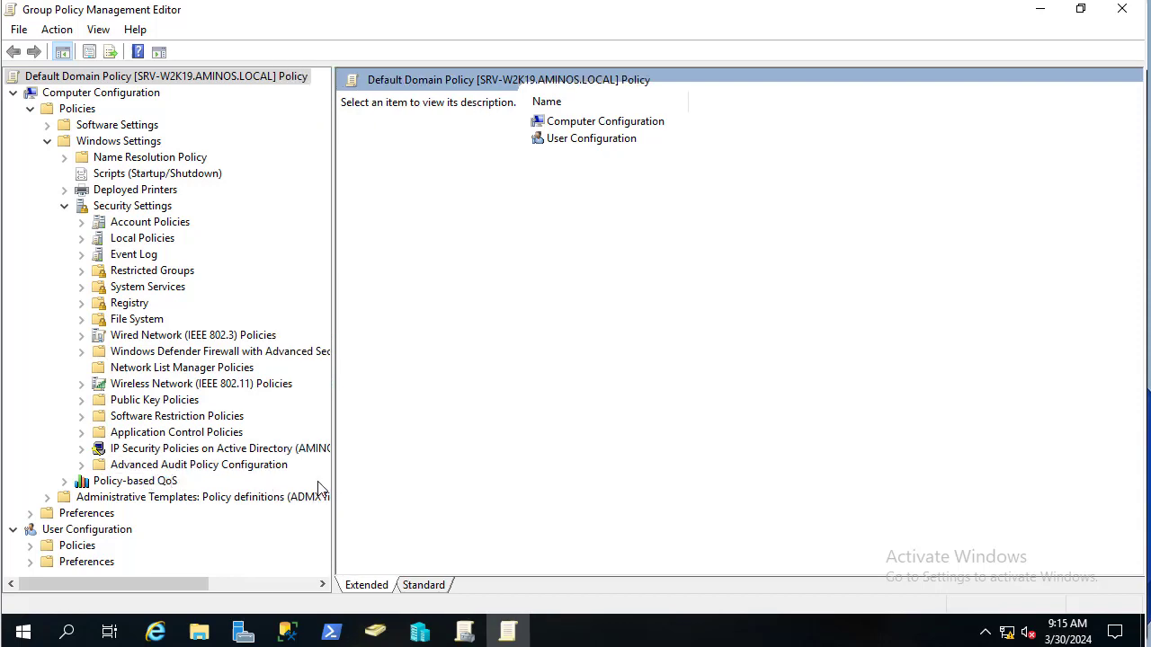
pyautogui.click(81, 465)
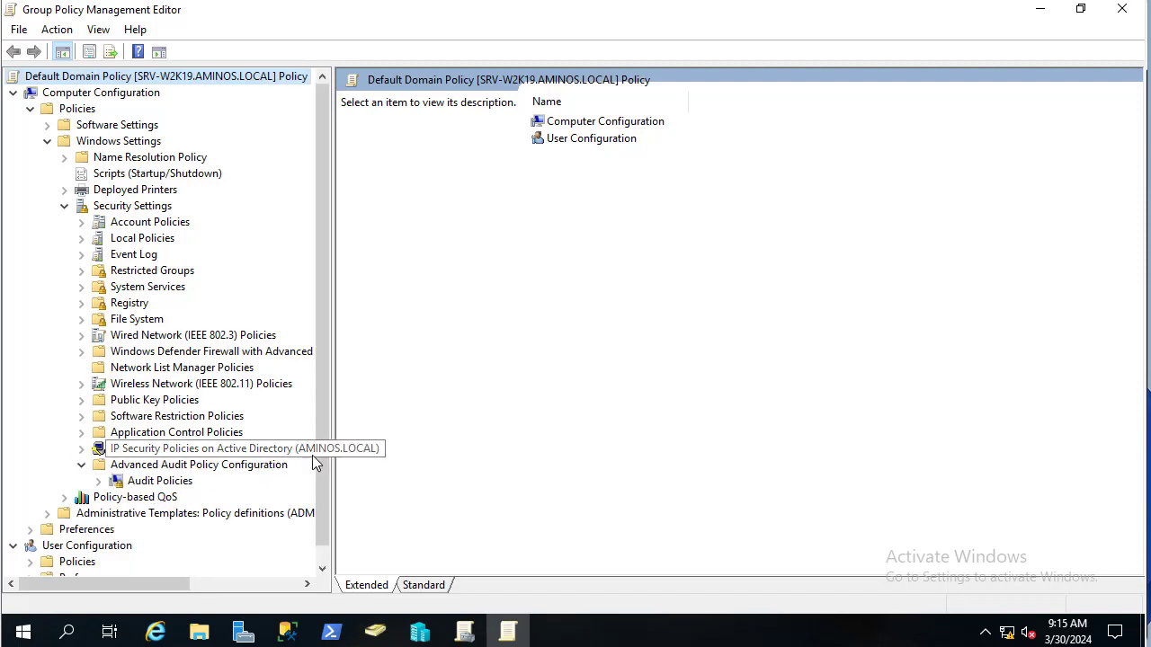
pyautogui.moveTo(323, 466); pyautogui.dragTo(315, 504)
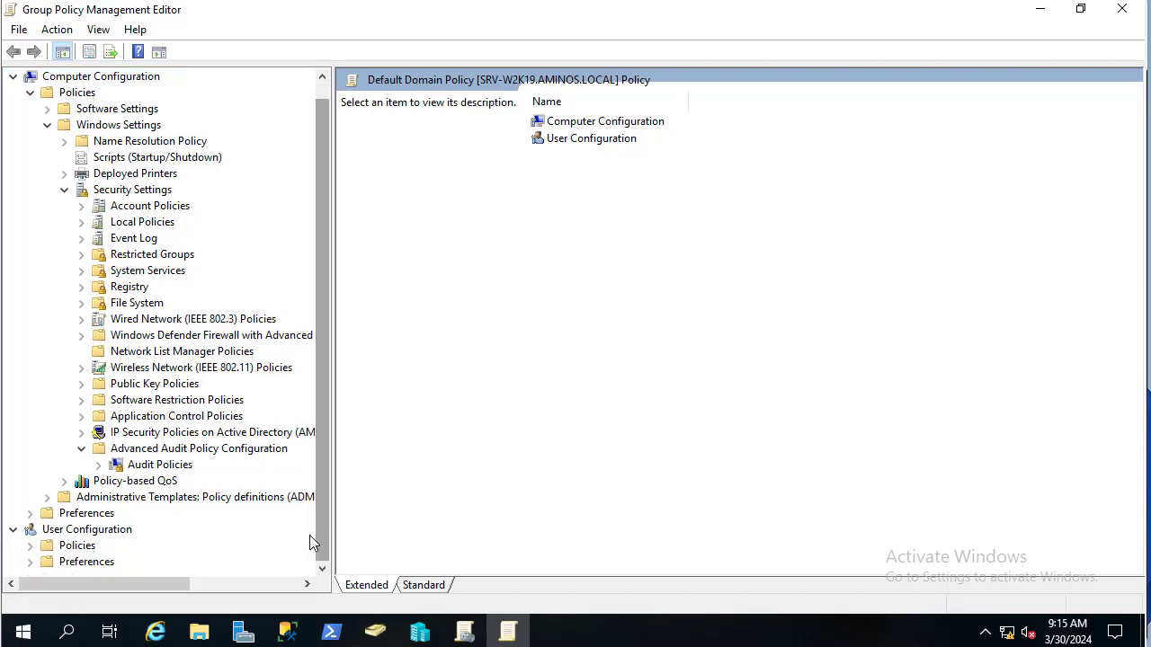
pyautogui.click(99, 466)
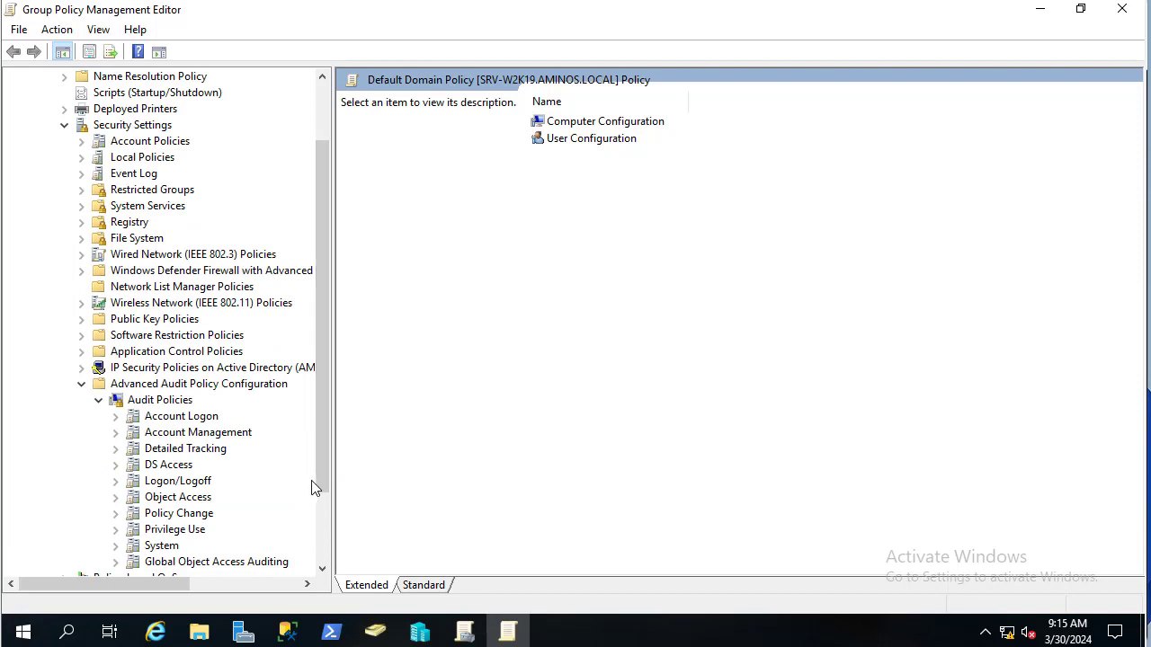
pyautogui.moveTo(319, 483); pyautogui.dragTo(321, 500)
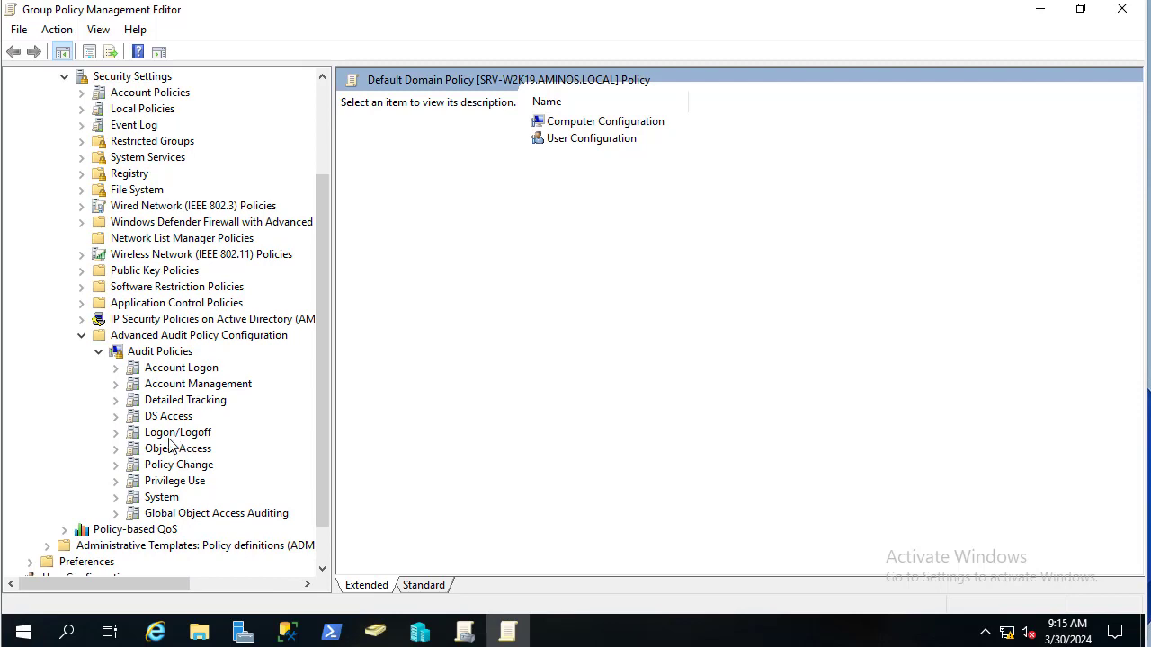
pyautogui.click(178, 432)
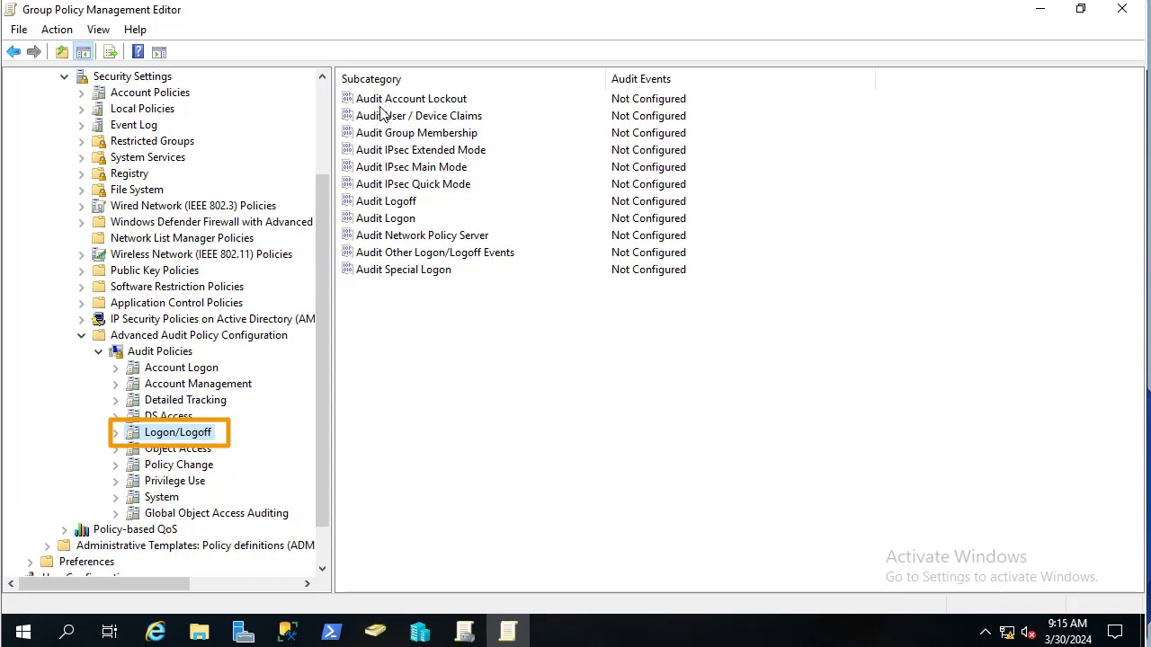
# Configure the Audit Account Lockout policy to audit both Success and Failure events
pyautogui.doubleClick(450, 101)
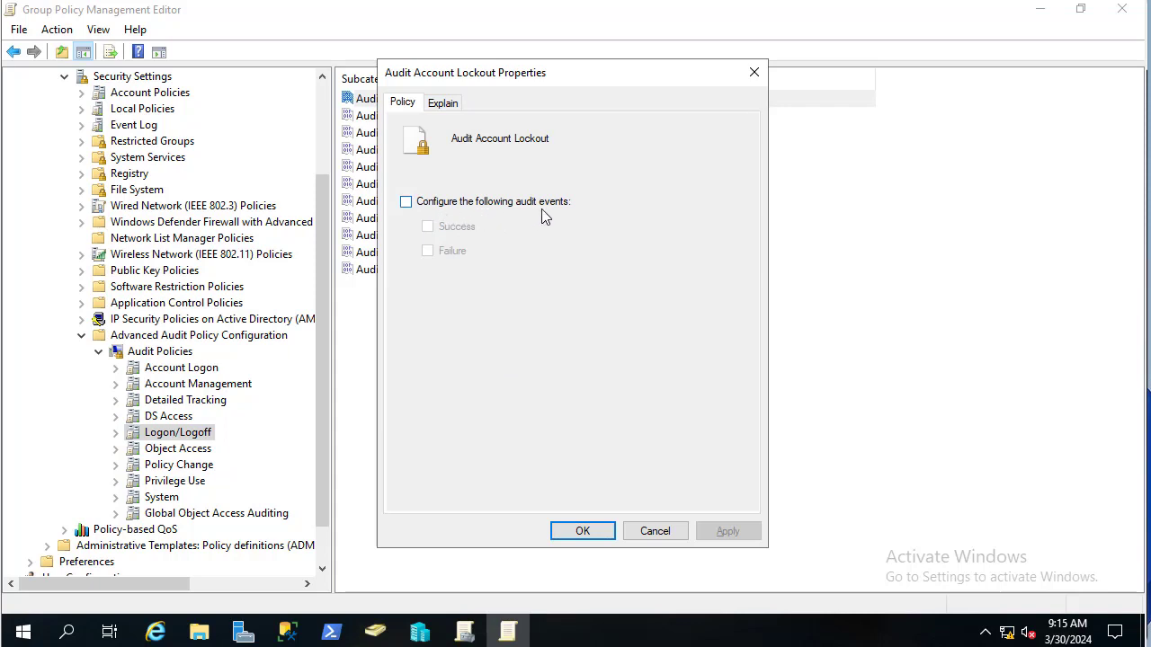
pyautogui.click(406, 202)
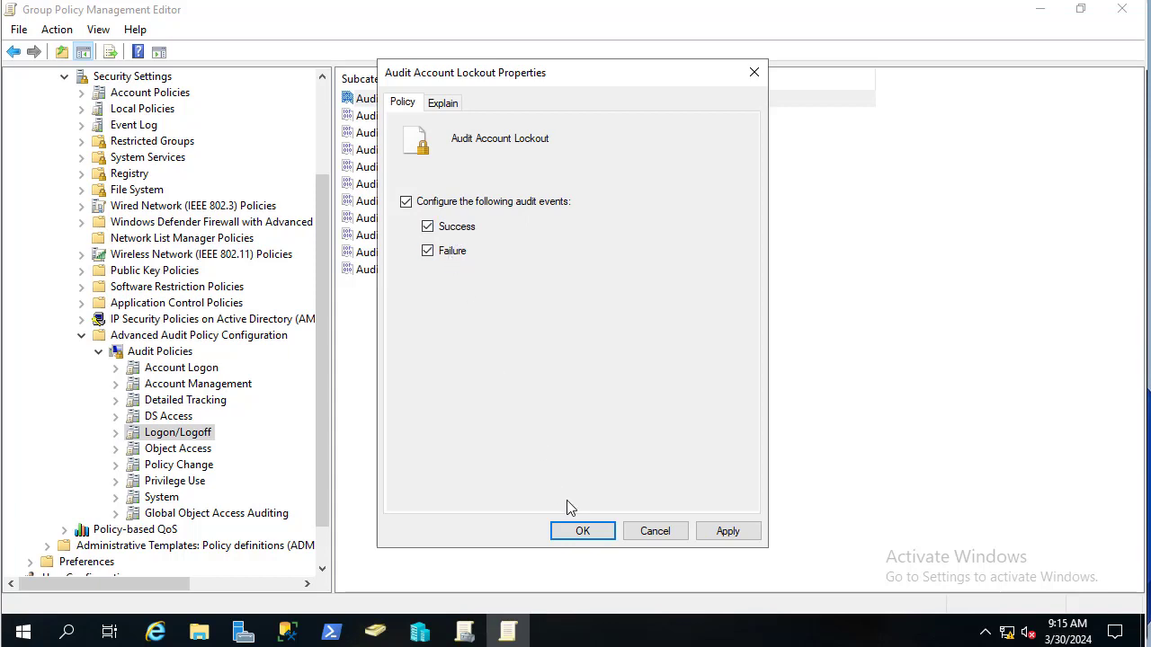
pyautogui.click(725, 532)
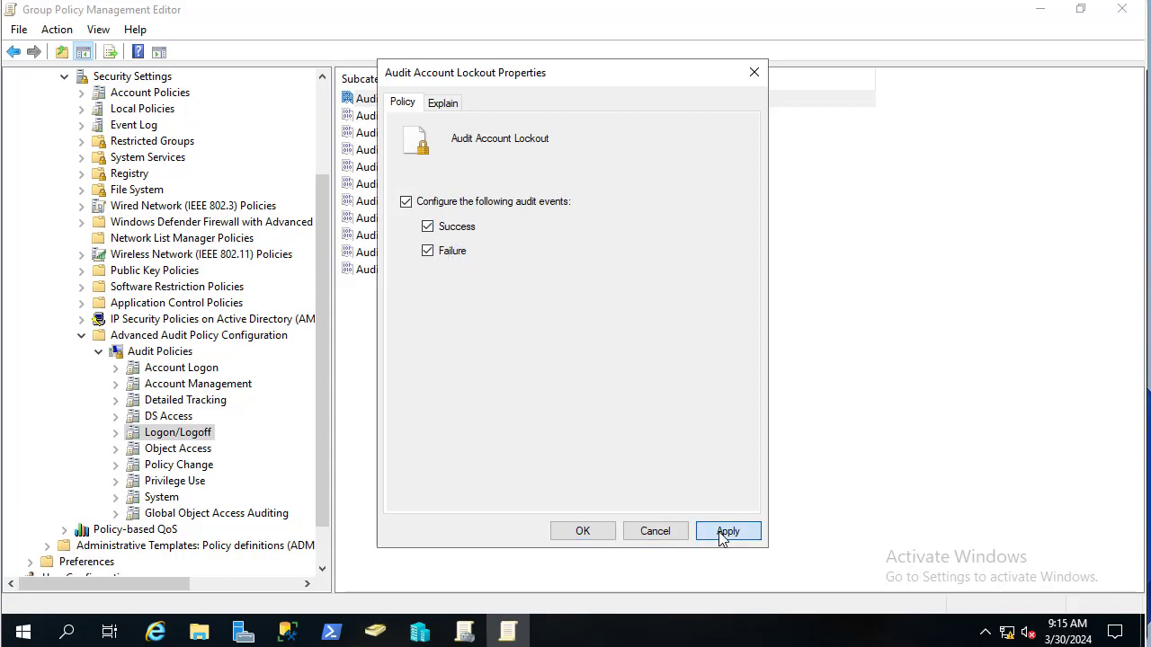
pyautogui.click(582, 532)
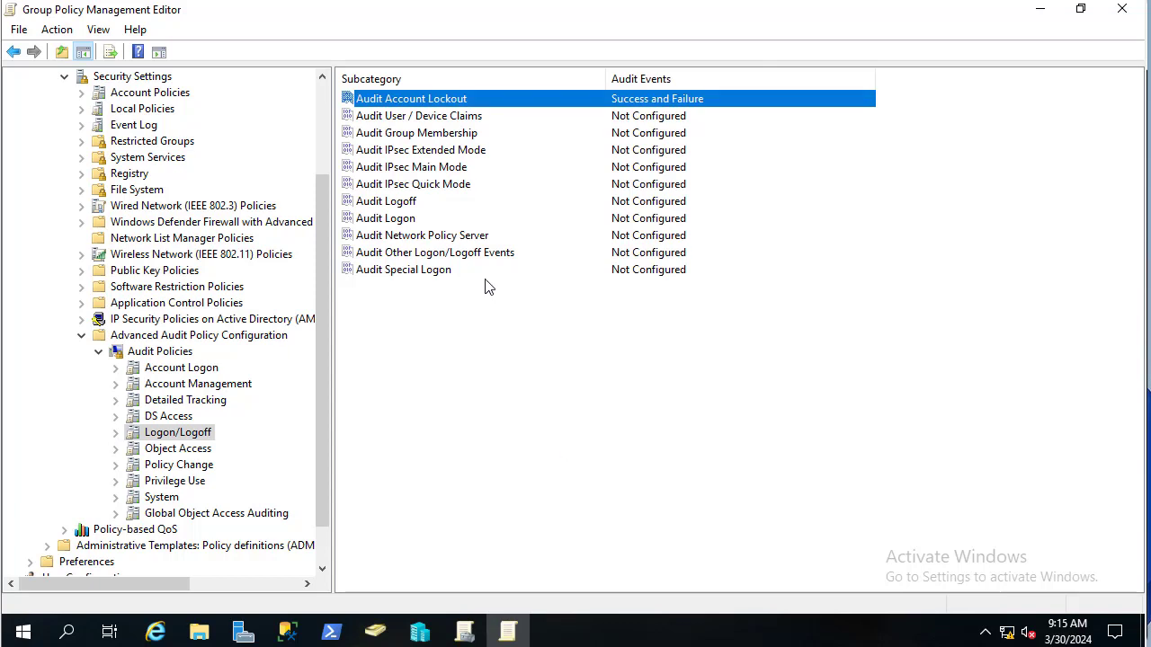
# Configure the Audit Logoff policy to audit both Success and Failure events
pyautogui.click(409, 201)
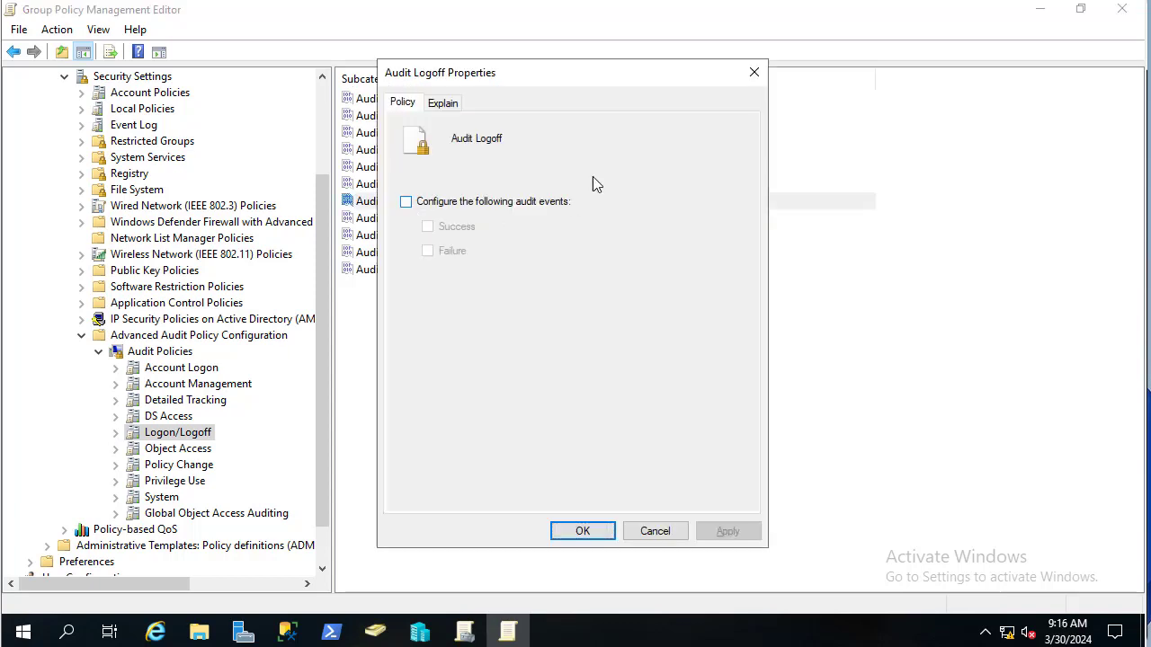
pyautogui.click(405, 201)
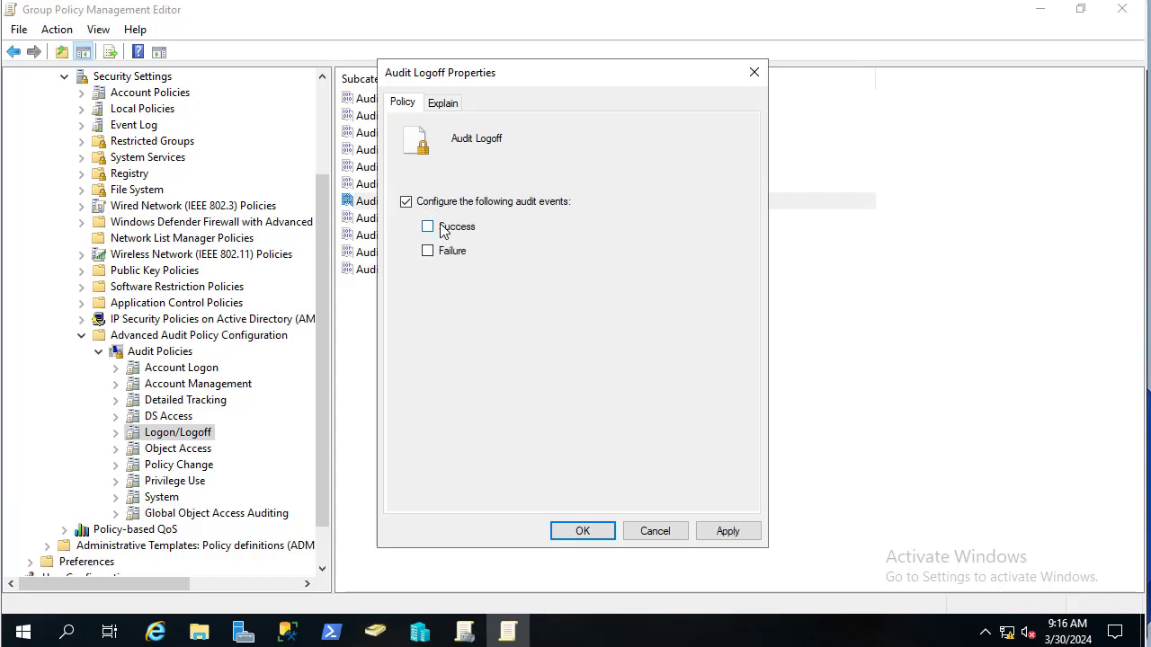
pyautogui.click(440, 226)
pyautogui.click(430, 252)
pyautogui.click(710, 533)
pyautogui.click(583, 532)
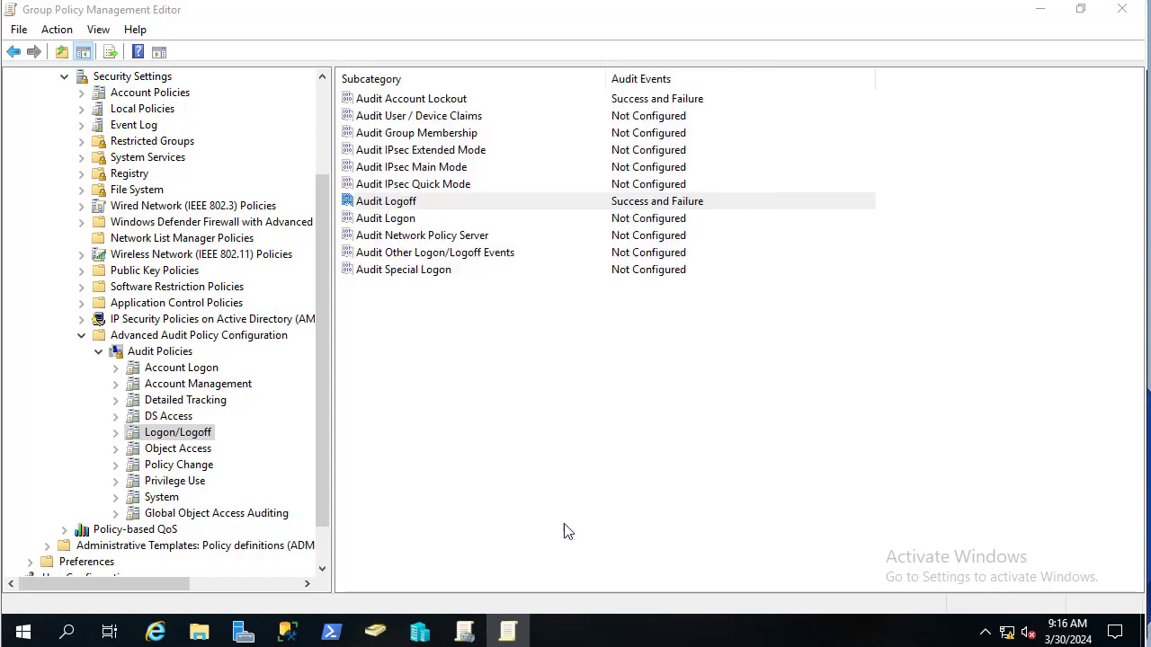
# Configure the Audit Logon policy to audit both Success and Failure events
pyautogui.doubleClick(406, 223)
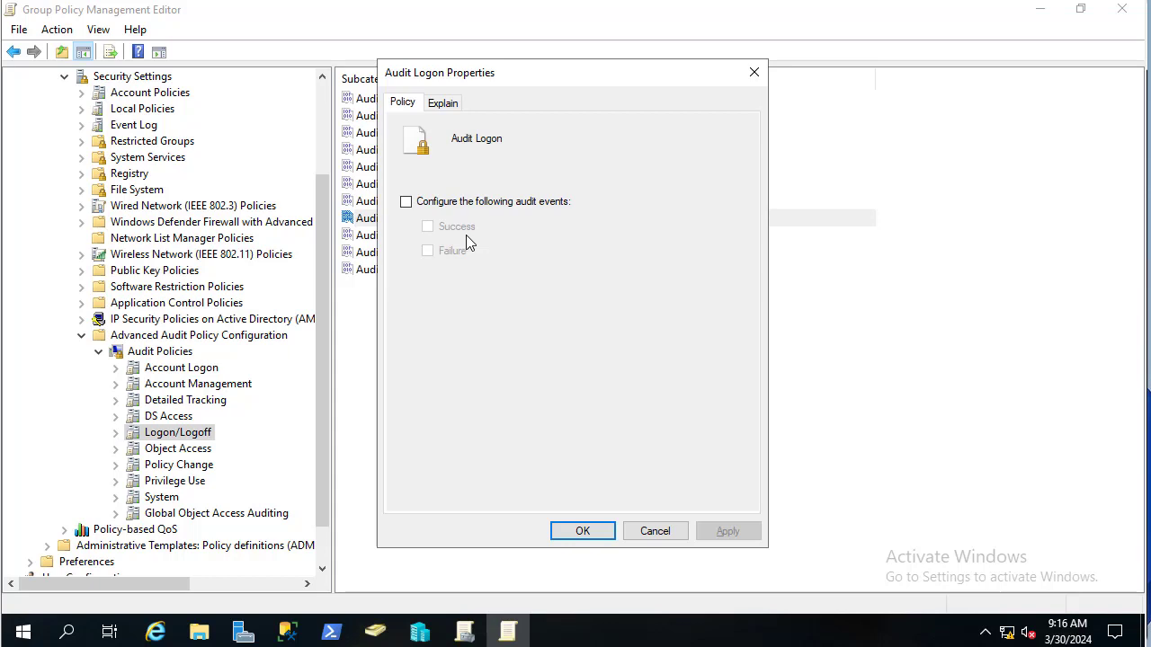
pyautogui.click(406, 201)
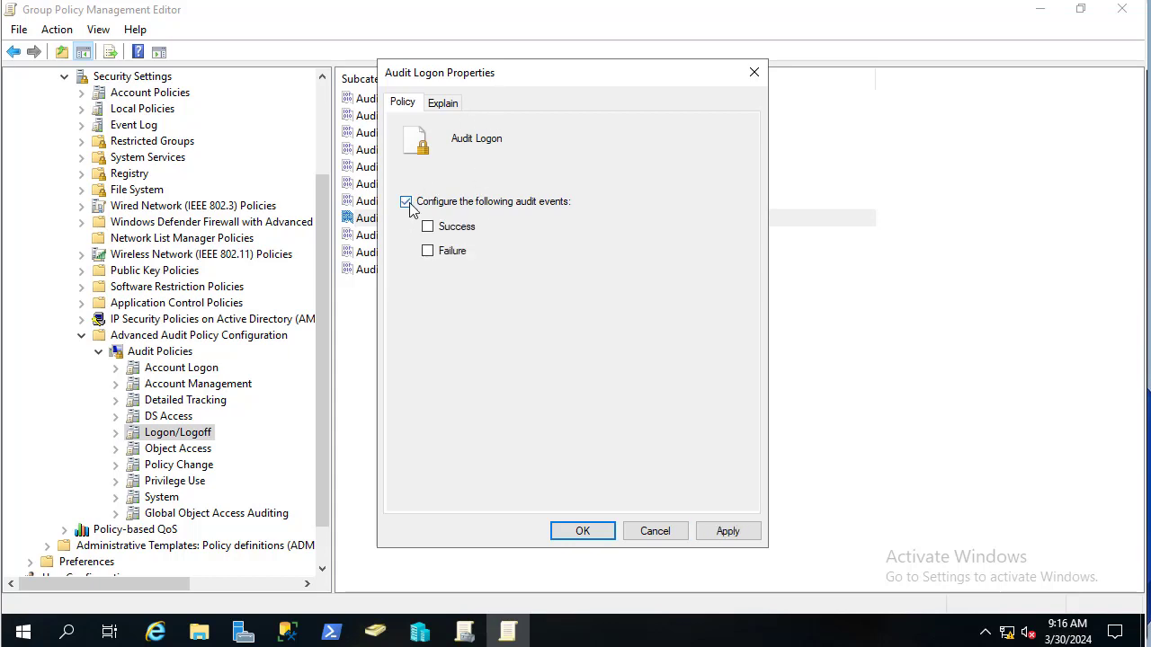
pyautogui.click(440, 230)
pyautogui.click(713, 533)
pyautogui.click(580, 531)
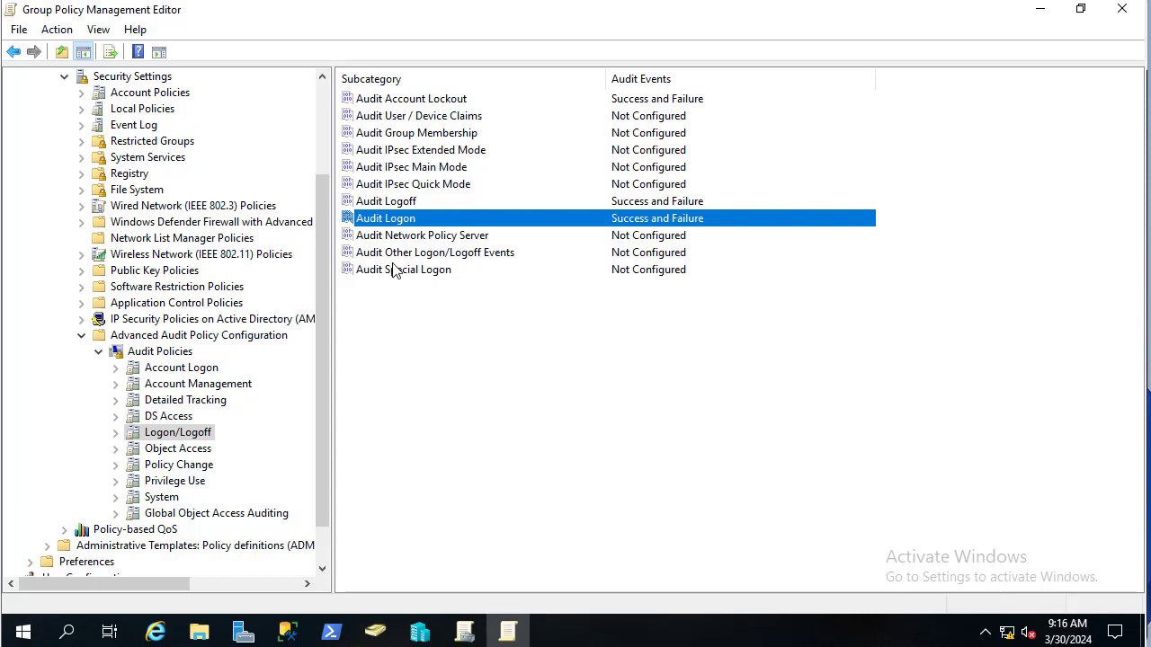
# Configure the Audit Other Logon/Logoff Events policy to audit both Success and Failure events
pyautogui.doubleClick(500, 258)
pyautogui.click(406, 203)
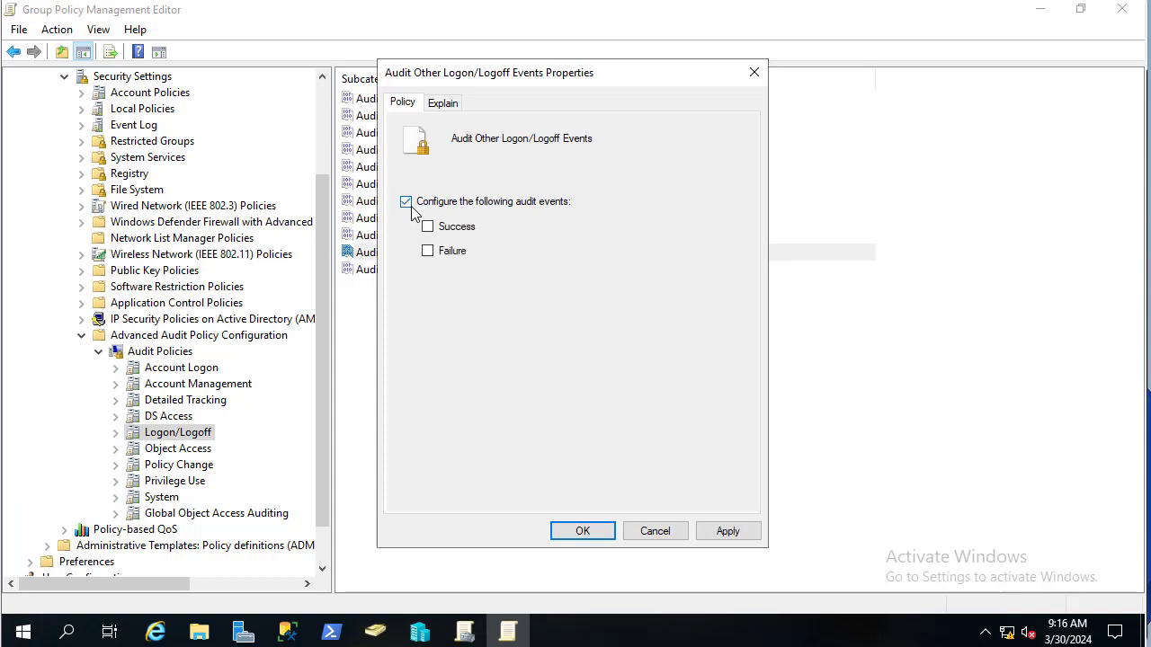
pyautogui.click(429, 227)
pyautogui.click(428, 252)
pyautogui.click(725, 531)
pyautogui.click(583, 531)
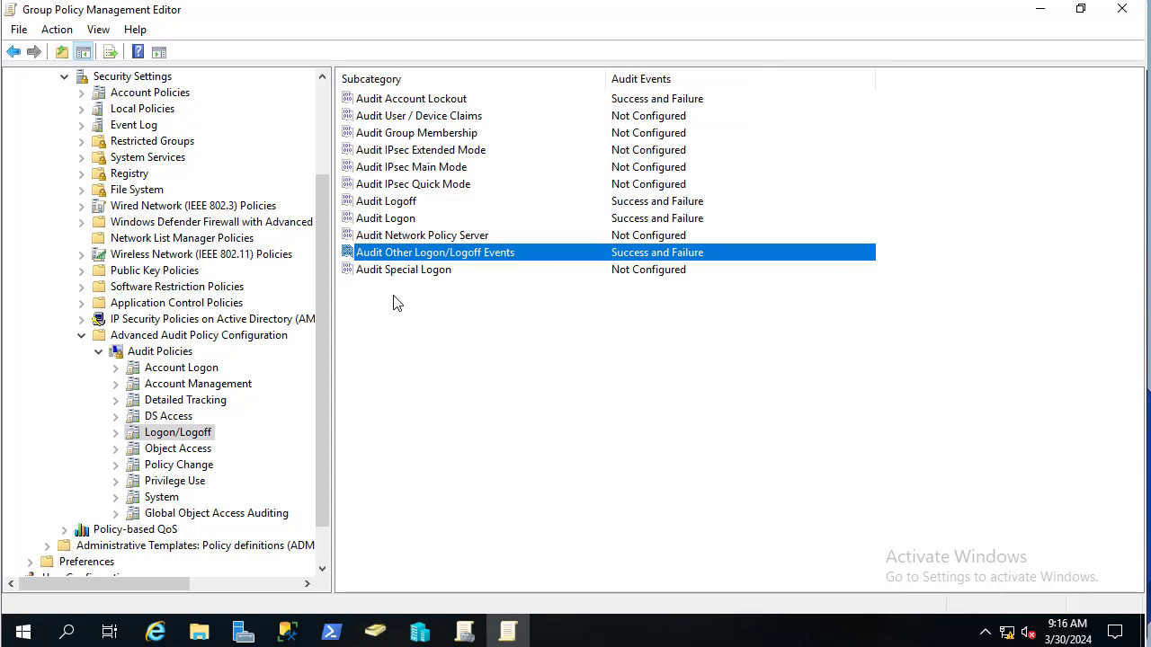
# Configure the Audit Special Logon policy to audit both Success and Failure events
pyautogui.doubleClick(417, 272)
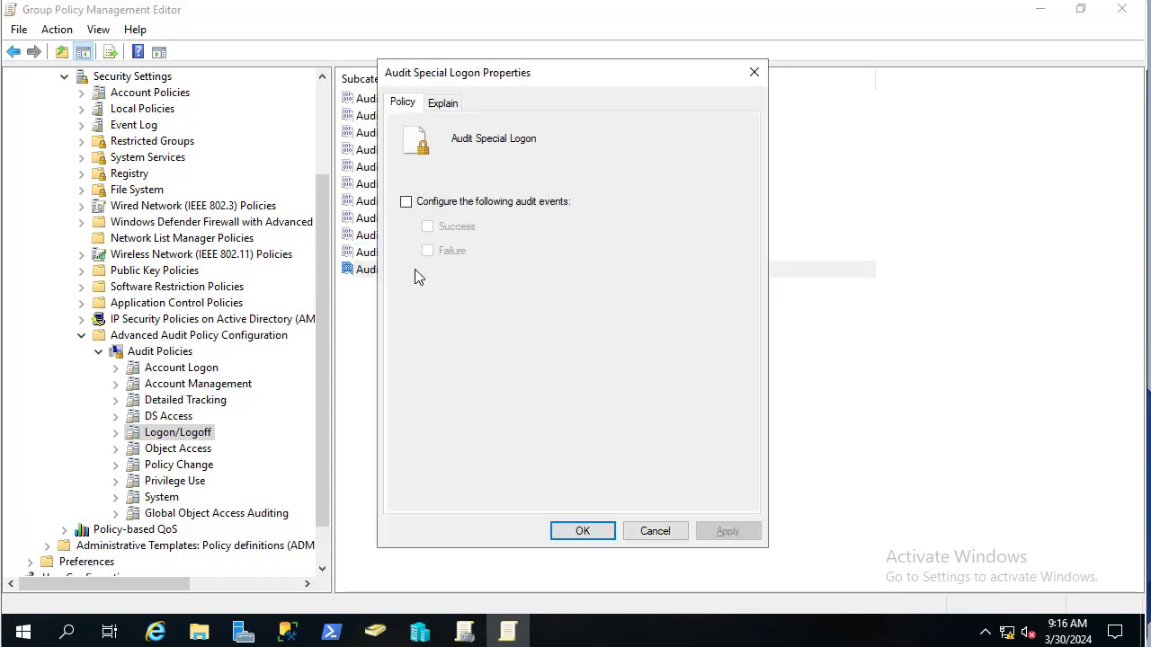
pyautogui.click(428, 203)
pyautogui.click(427, 227)
pyautogui.click(427, 251)
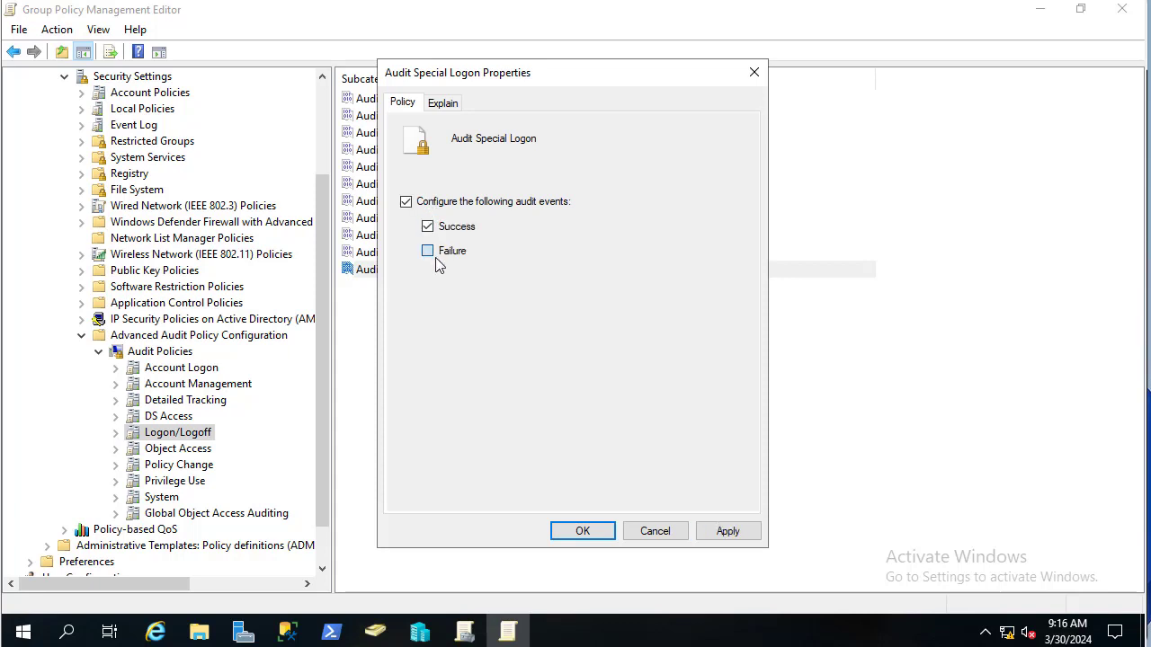
pyautogui.click(704, 530)
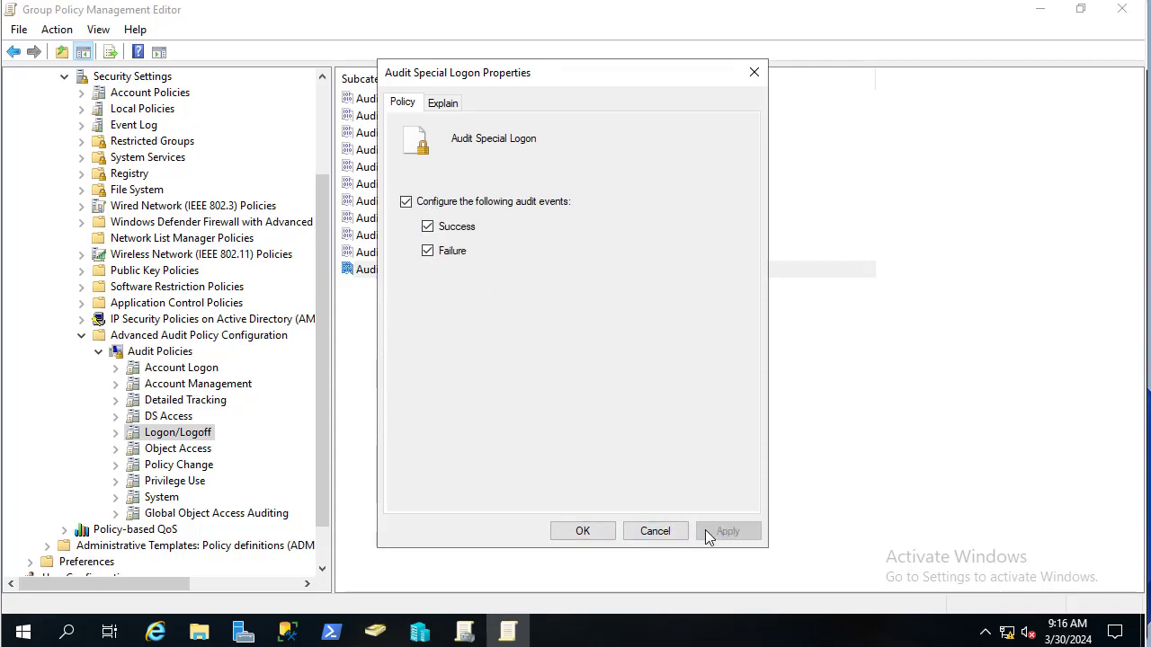
pyautogui.click(582, 532)
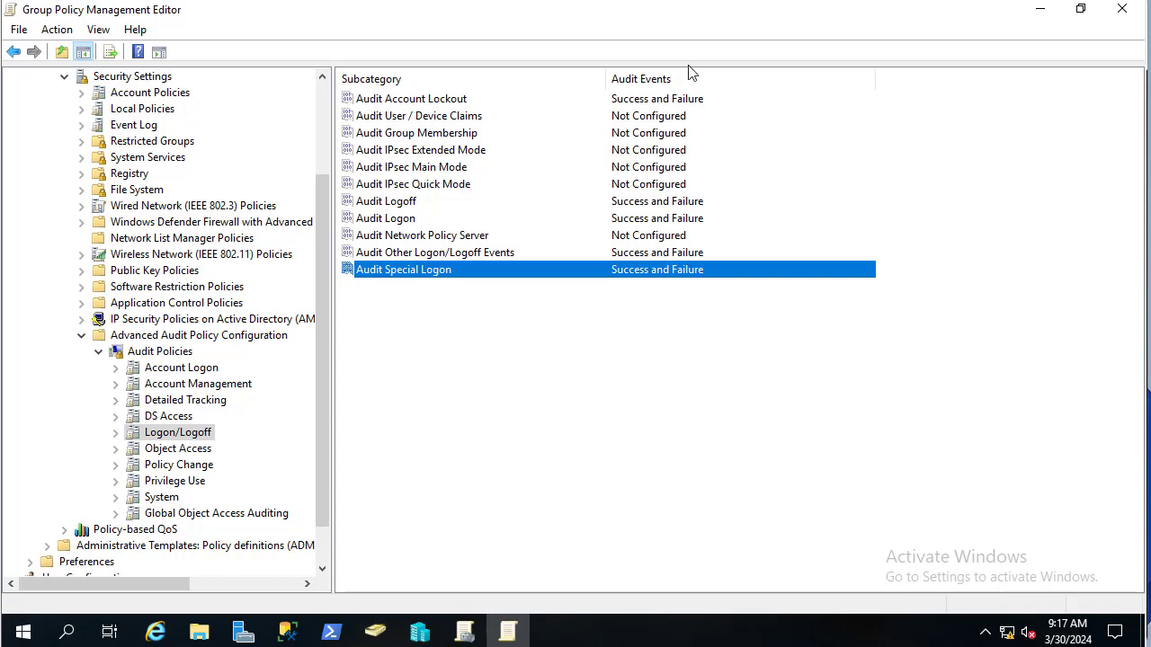
# Close the policy editor and check that the Default Domain Policy link is set to Enforced
pyautogui.click(1123, 9)
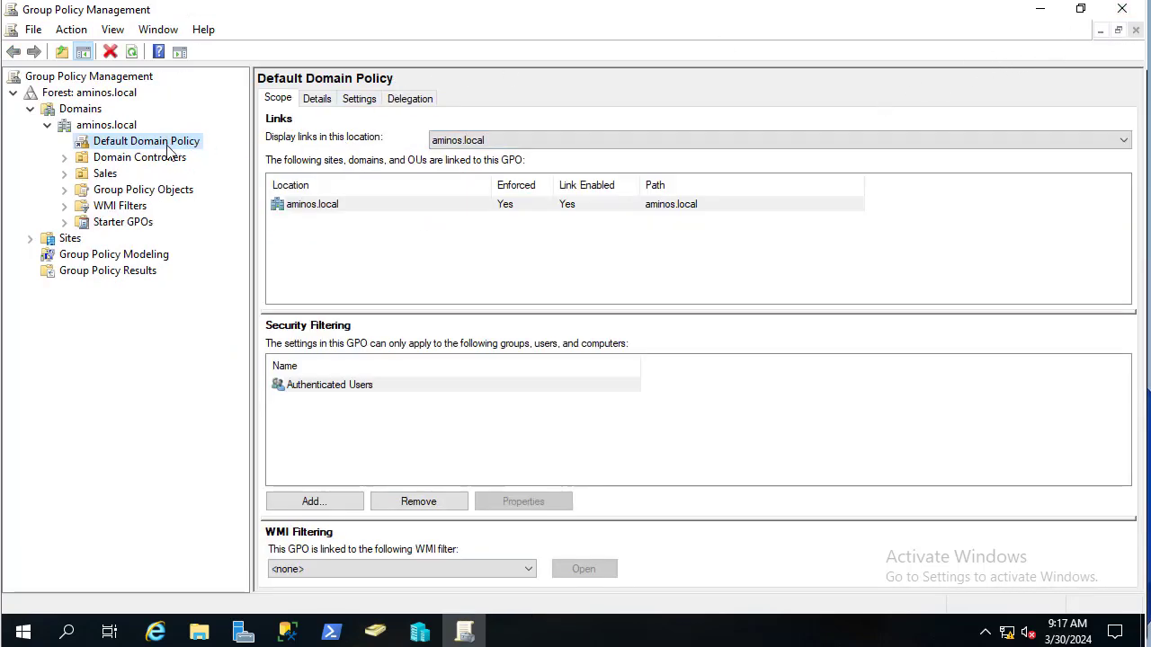
pyautogui.rightClick(102, 146)
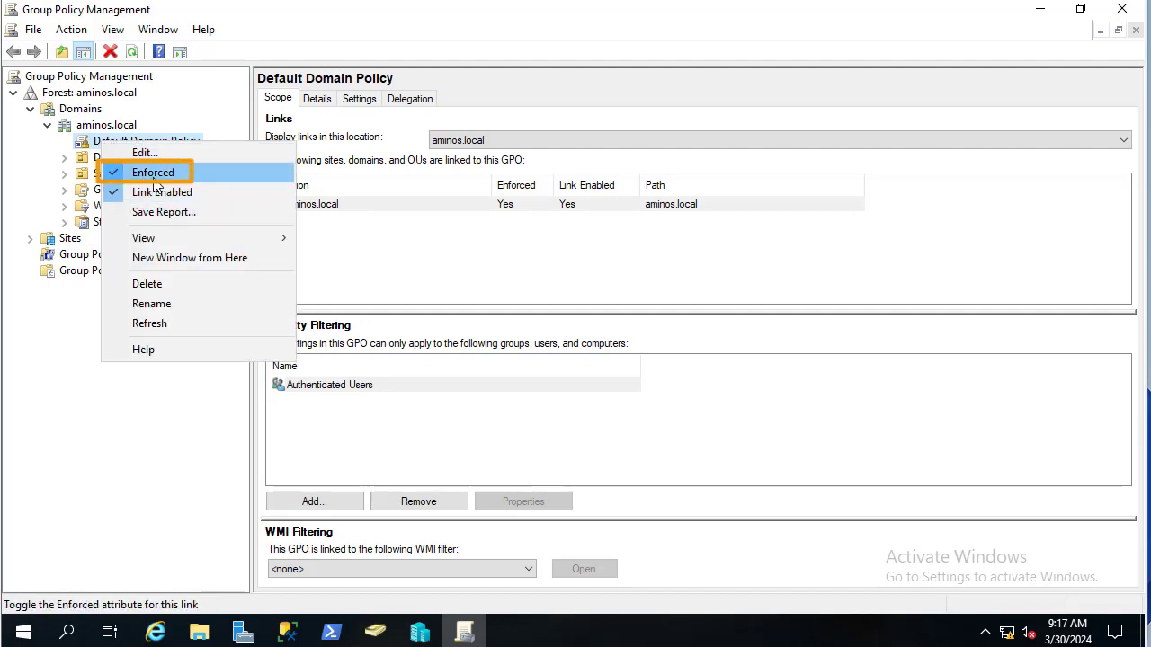
pyautogui.click(390, 253)
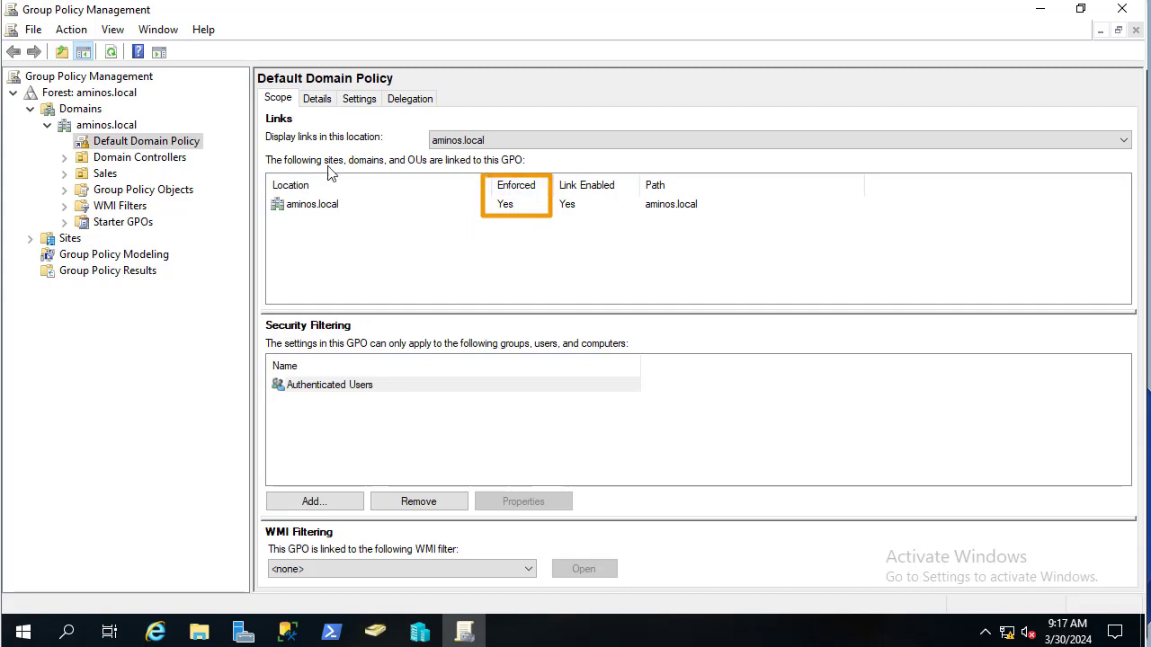
pyautogui.rightClick(175, 147)
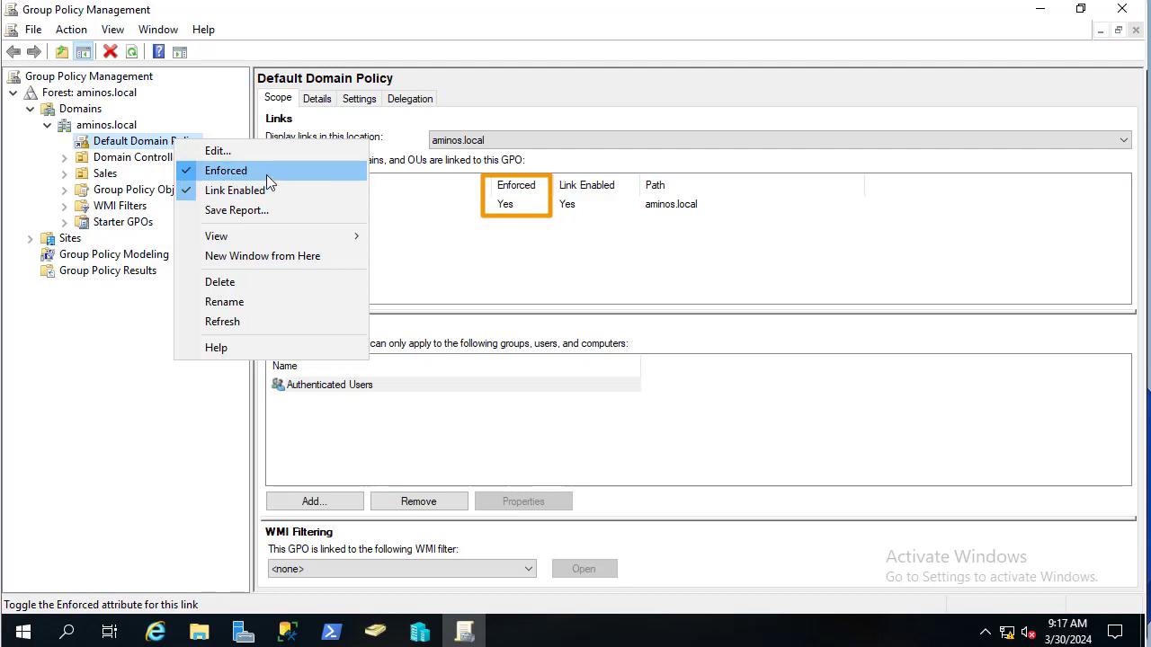
pyautogui.click(442, 250)
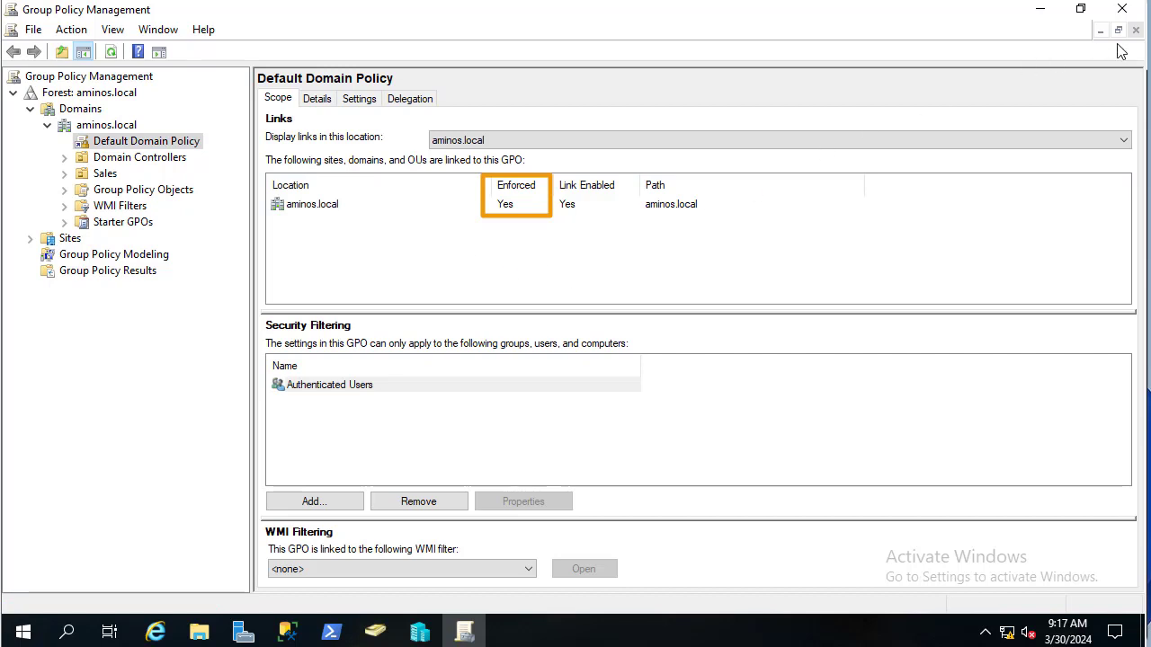
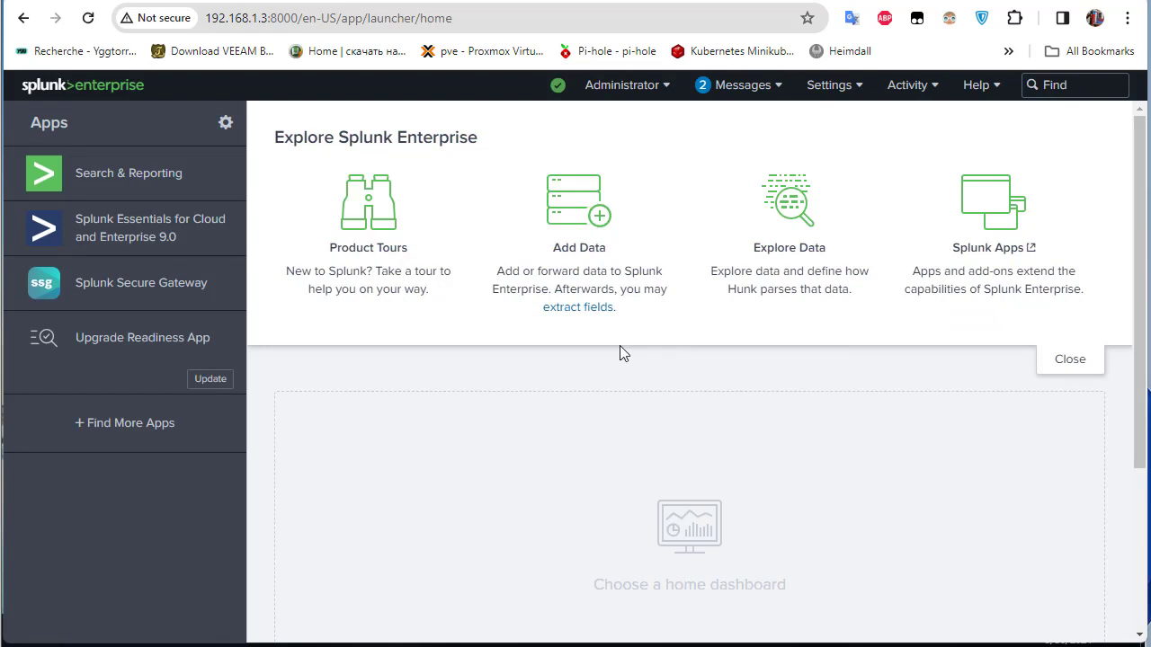
# Switch to Splunk Enterprise and start adding a forwarded Windows Event Logs data input
pyautogui.click(852, 92)
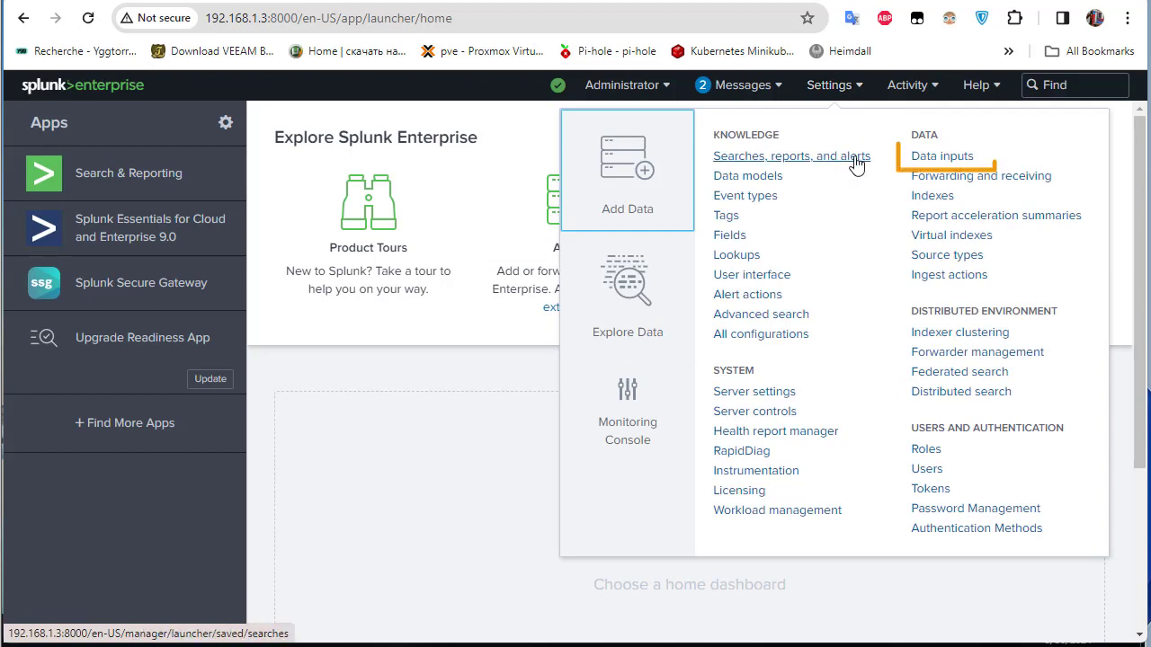
pyautogui.click(953, 162)
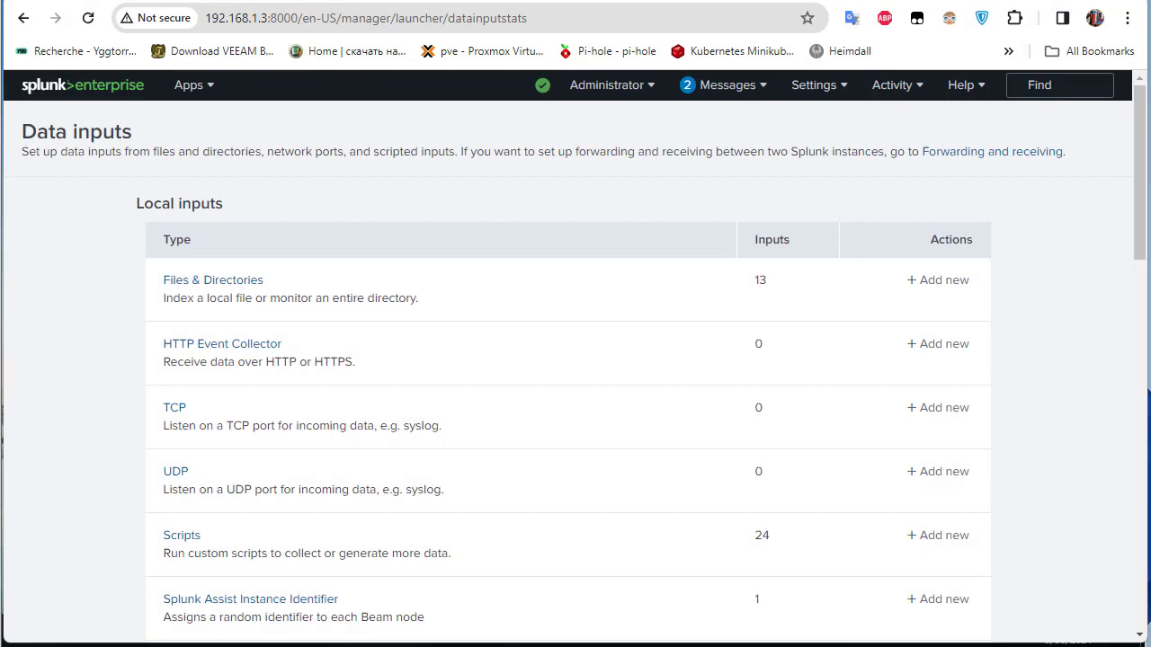
pyautogui.scroll(-4, 503, 356)
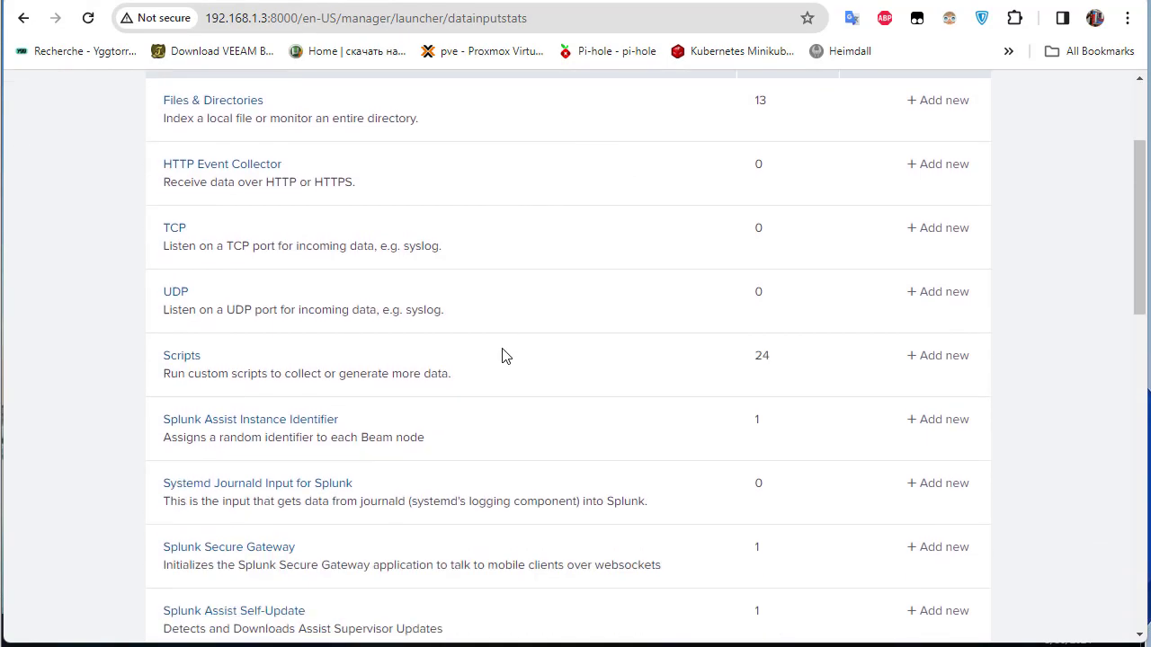
pyautogui.scroll(1, 503, 356)
pyautogui.scroll(-1, 503, 356)
pyautogui.scroll(-8, 503, 357)
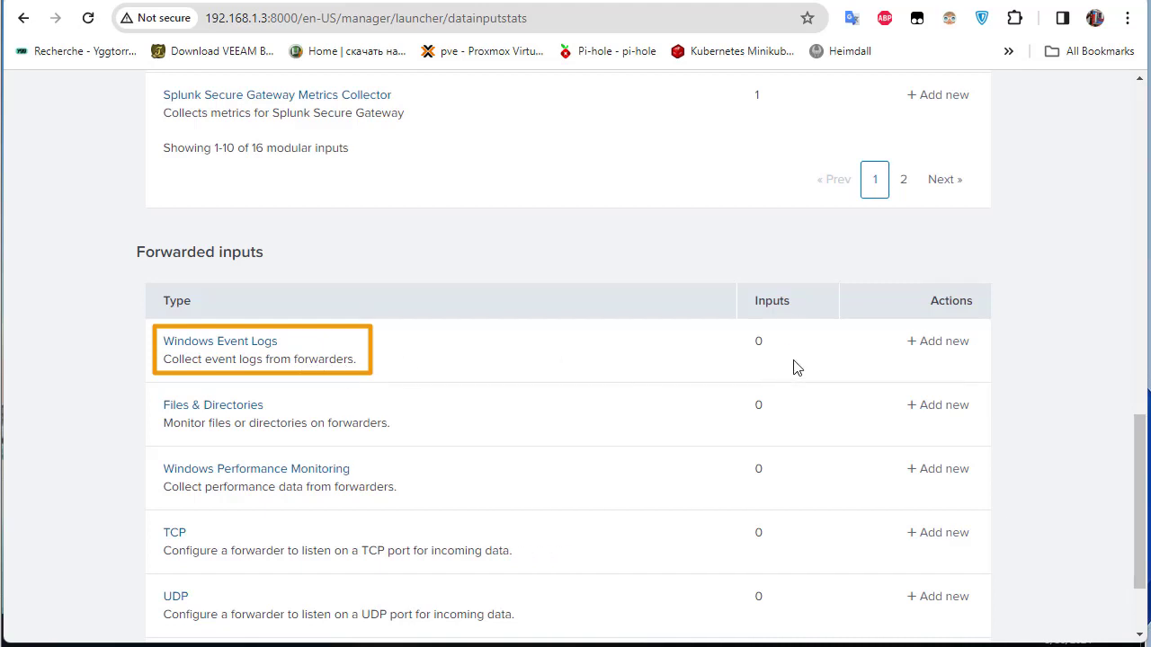
pyautogui.click(938, 349)
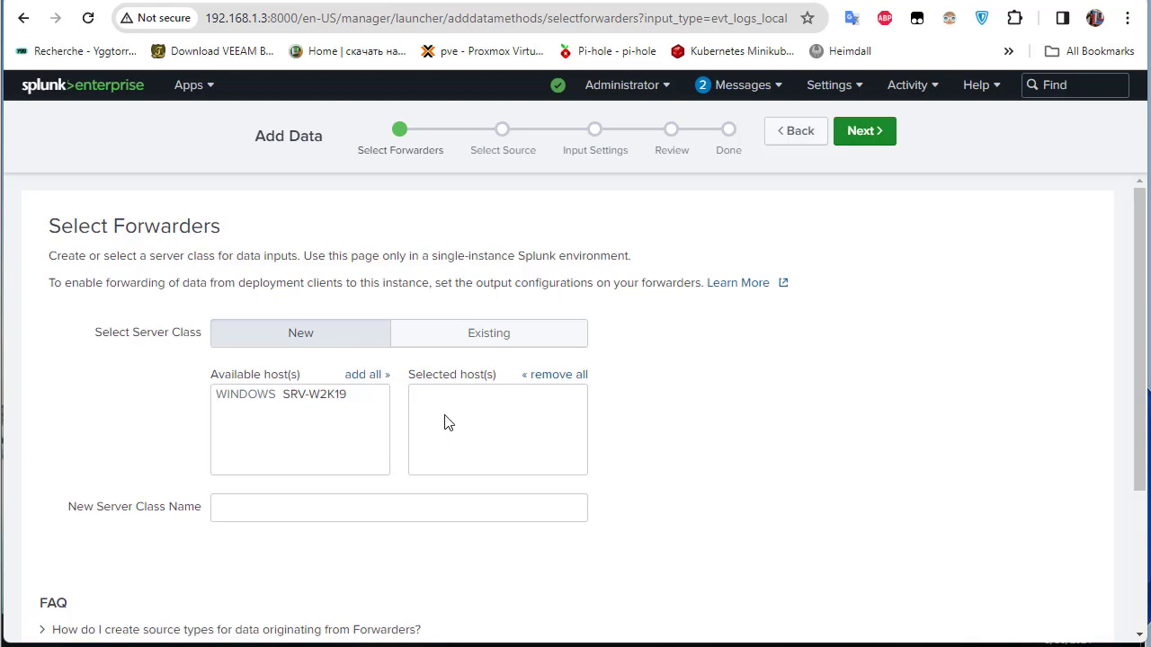
# Select the host SRV-W2K19 as forwarder and try to continue with a new server class named "Domain controller"
pyautogui.click(319, 405)
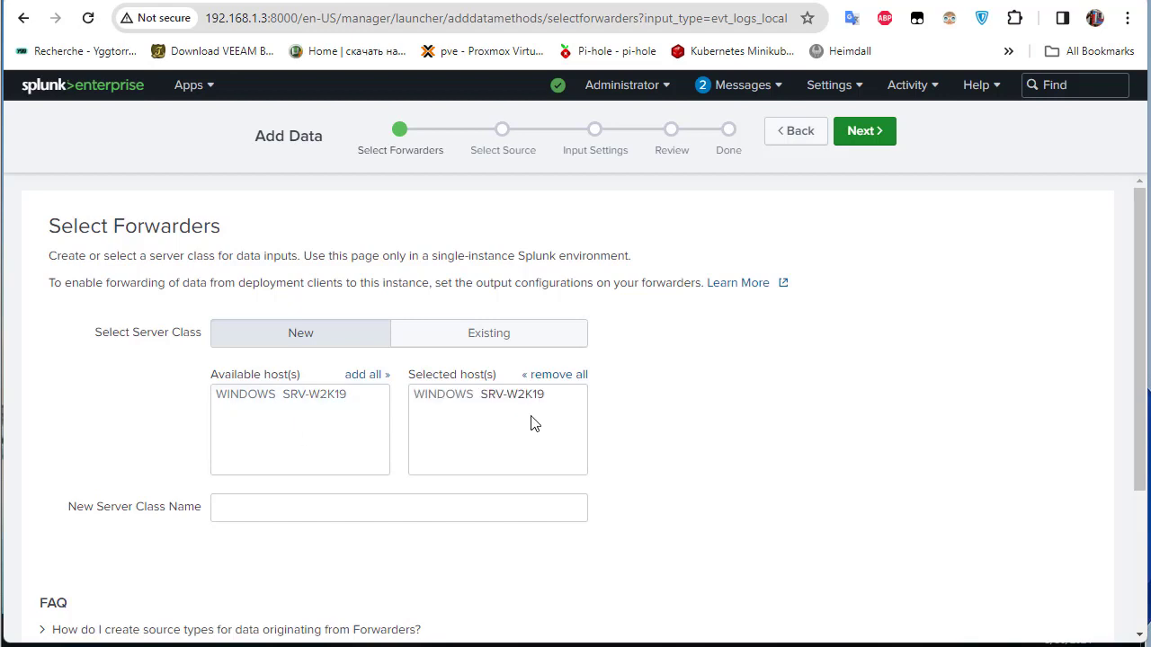
pyautogui.scroll(-1, 582, 432)
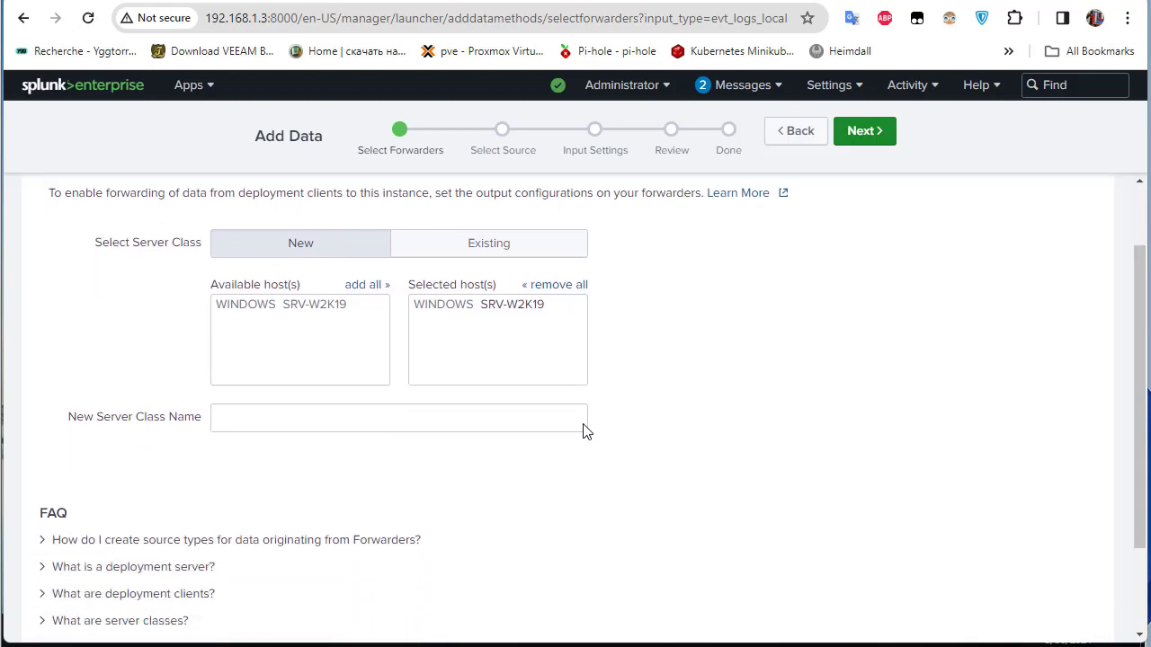
pyautogui.scroll(1, 583, 432)
pyautogui.click(253, 508)
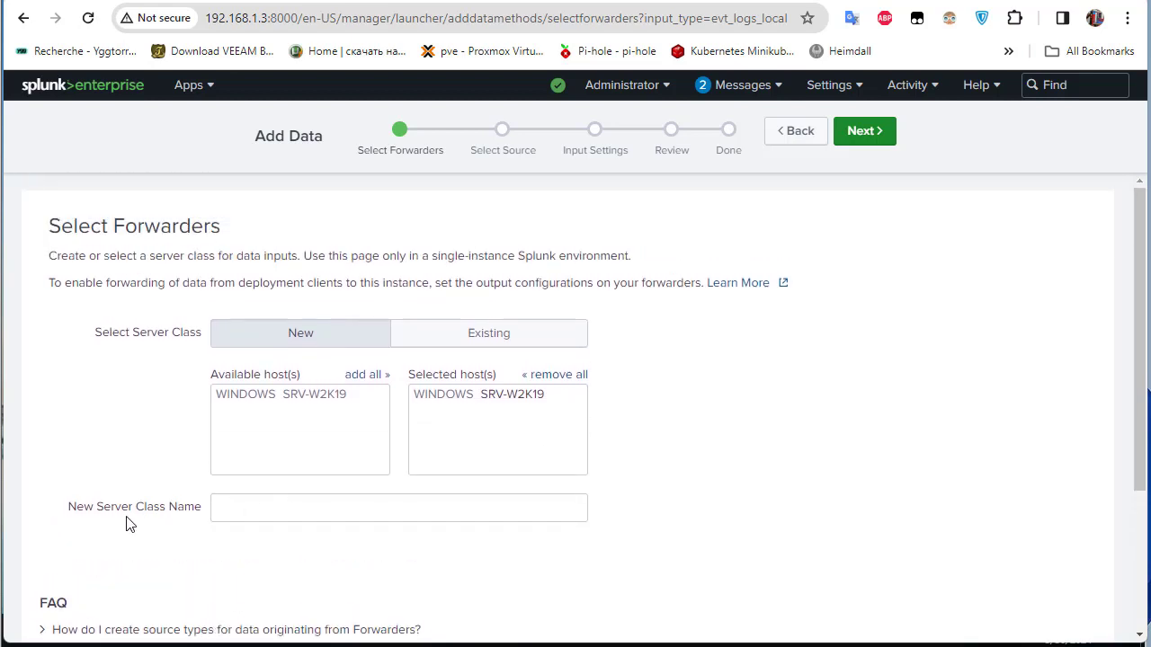
pyautogui.click(254, 512)
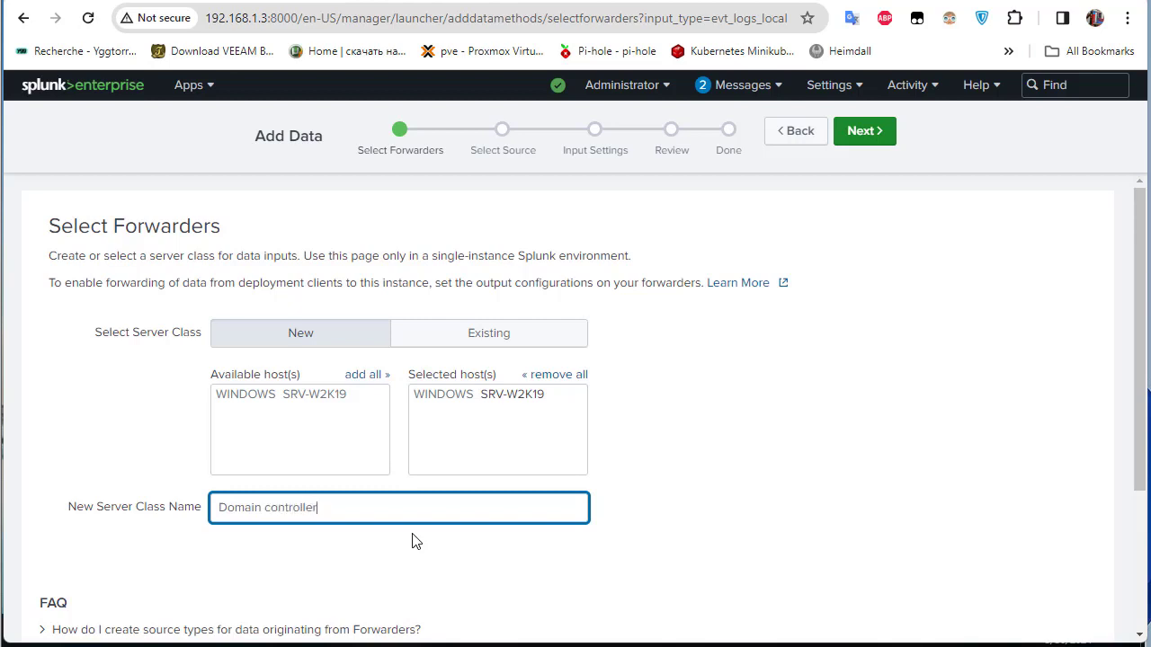
pyautogui.scroll(-2, 496, 426)
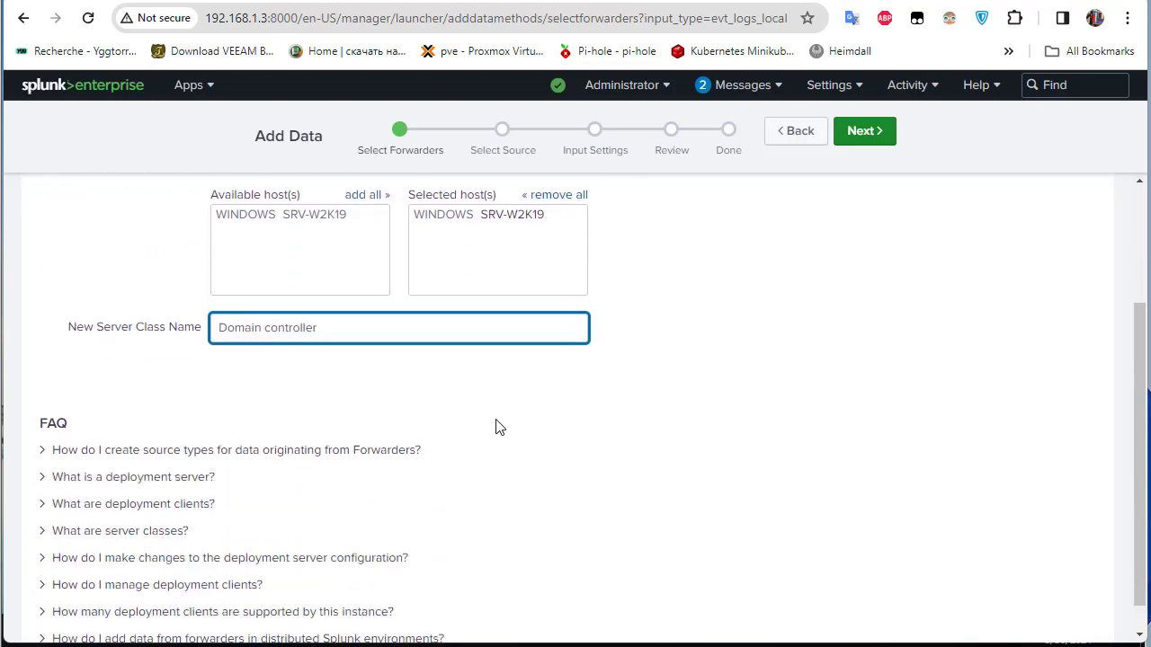
pyautogui.scroll(2, 497, 426)
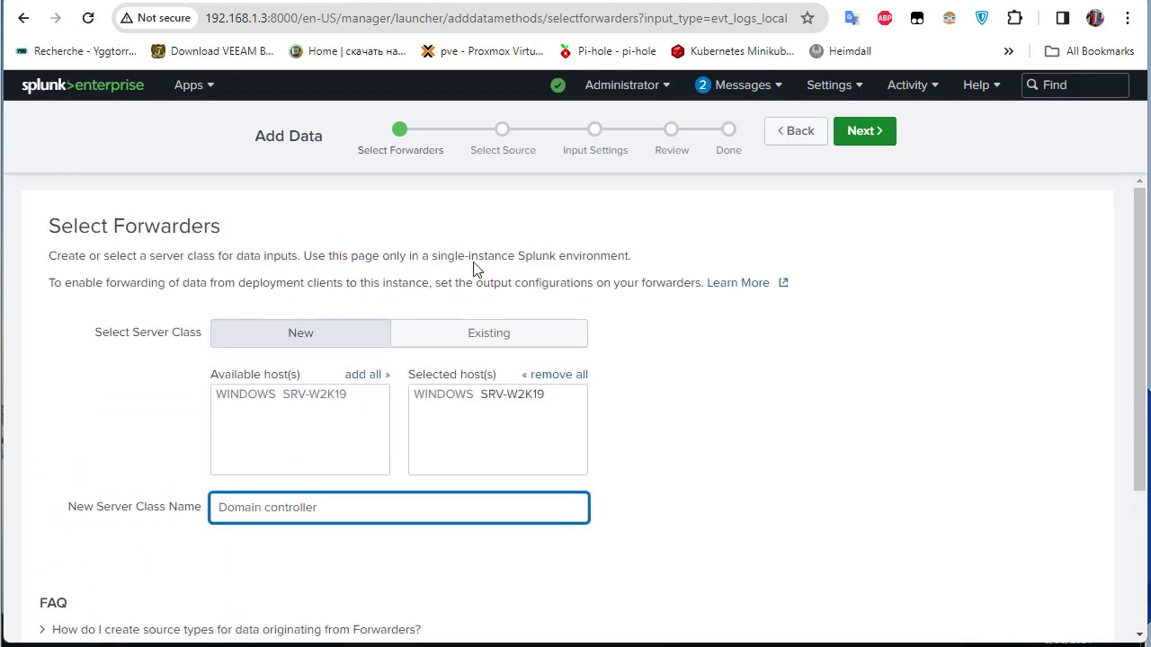
pyautogui.click(867, 137)
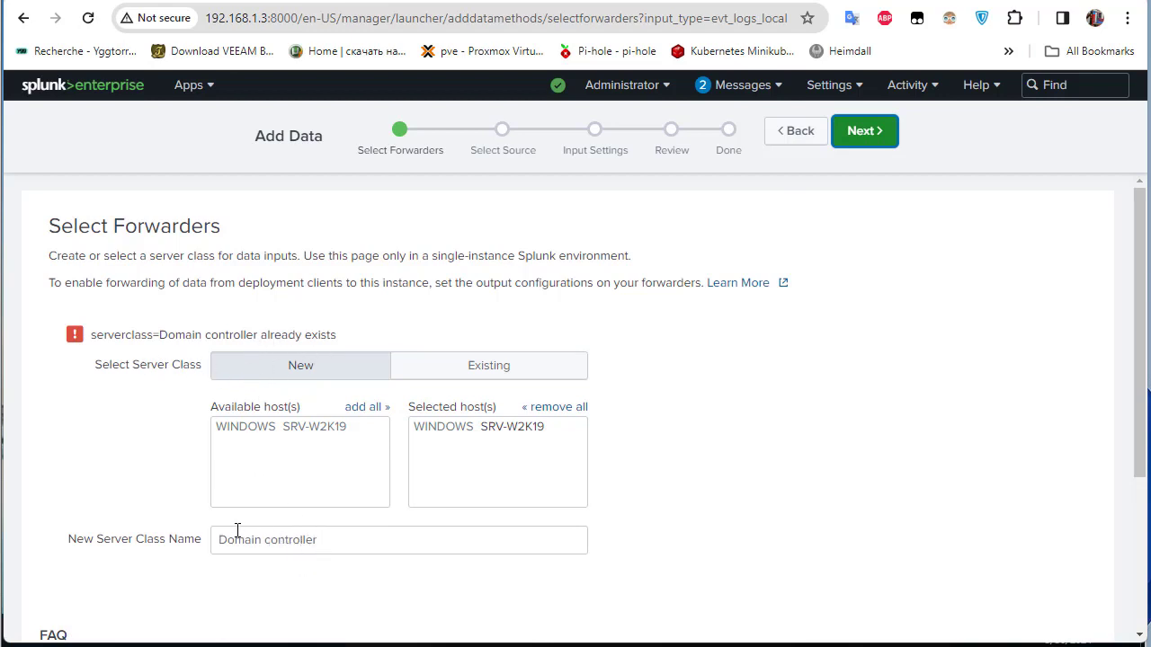
# Change the new server class name to DC1 and proceed to source selection
pyautogui.moveTo(228, 540); pyautogui.dragTo(401, 566)
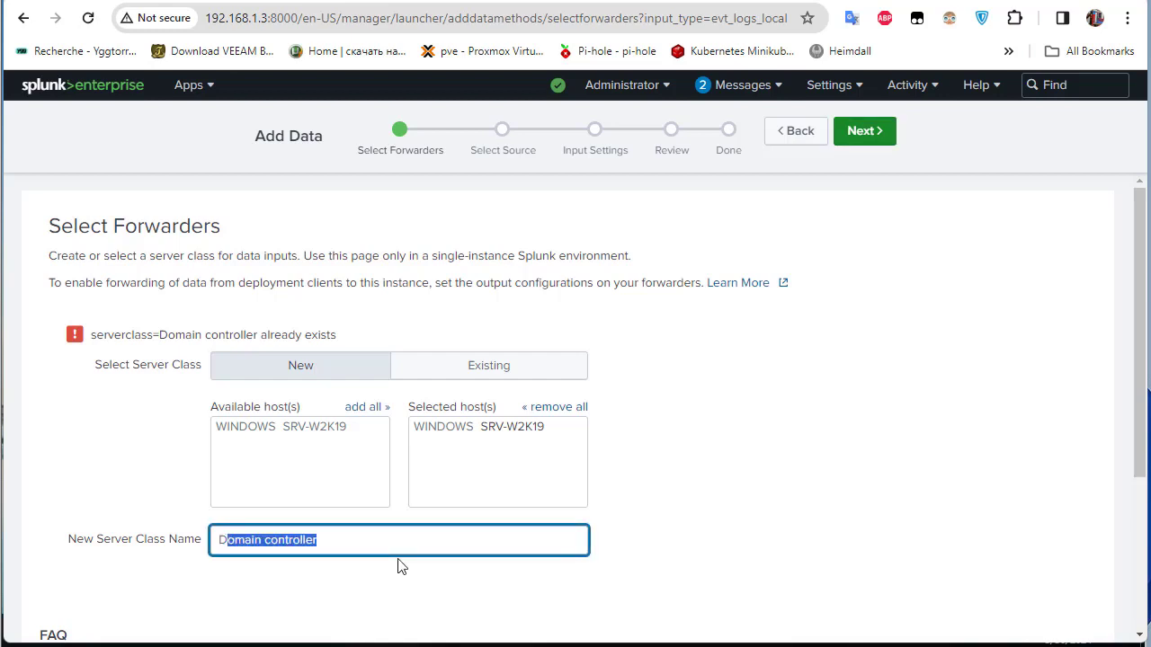
pyautogui.write('C')
pyautogui.click(806, 478)
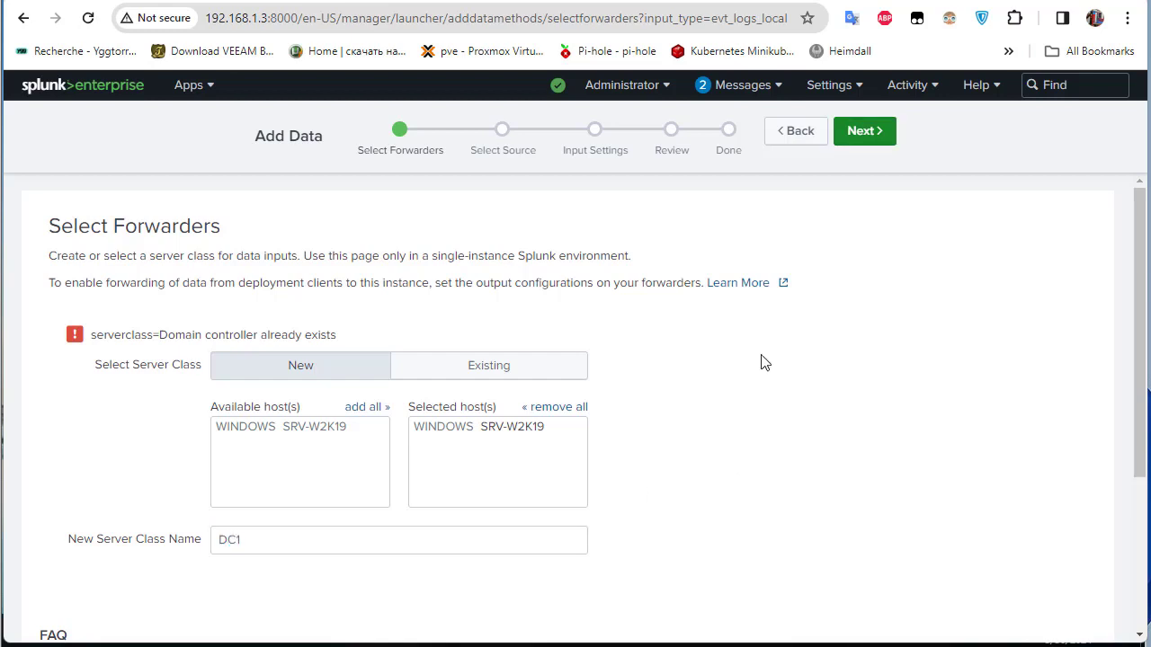
pyautogui.click(855, 149)
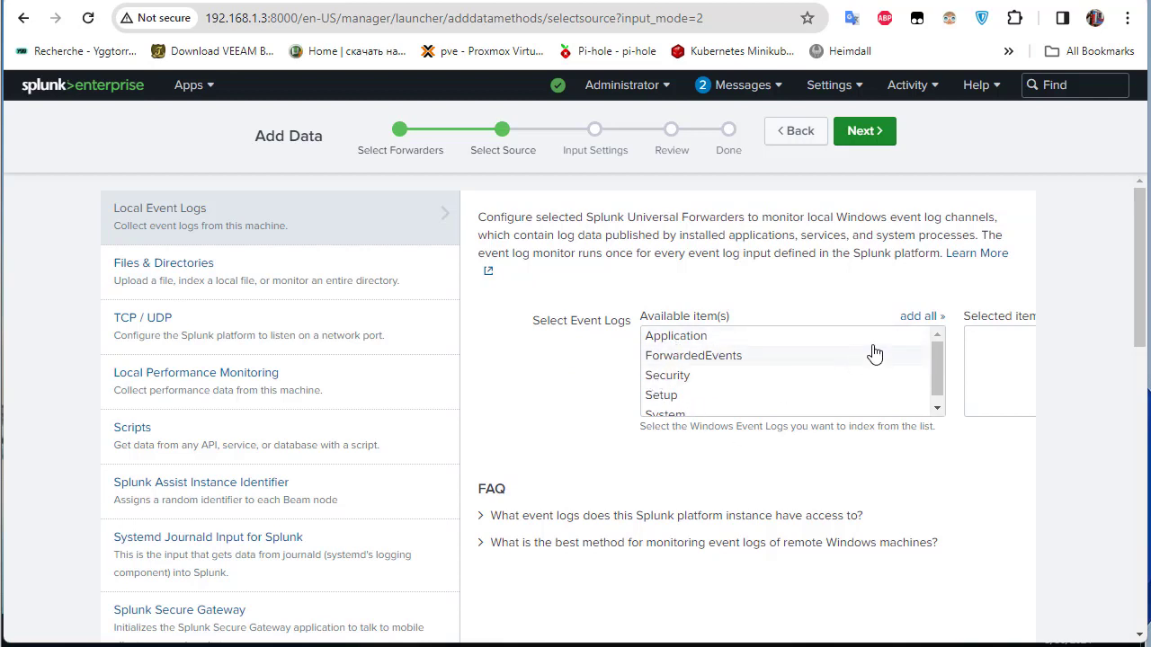
# Add all available Windows event logs as the source and set the input's index to ad_index
pyautogui.click(917, 320)
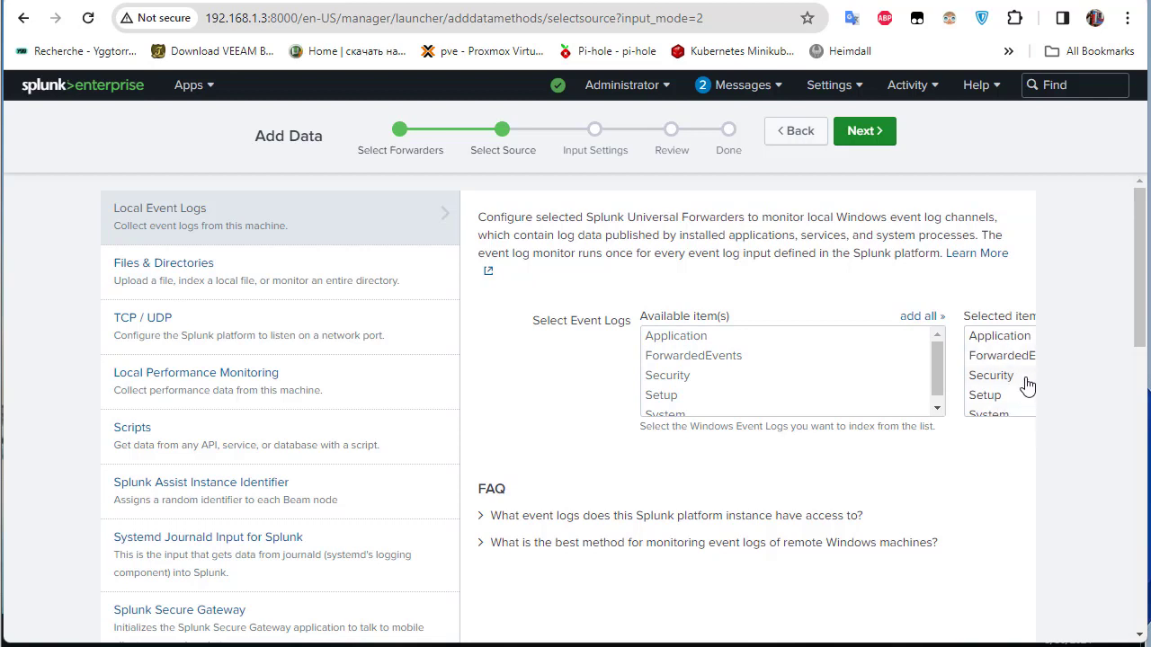
pyautogui.click(865, 132)
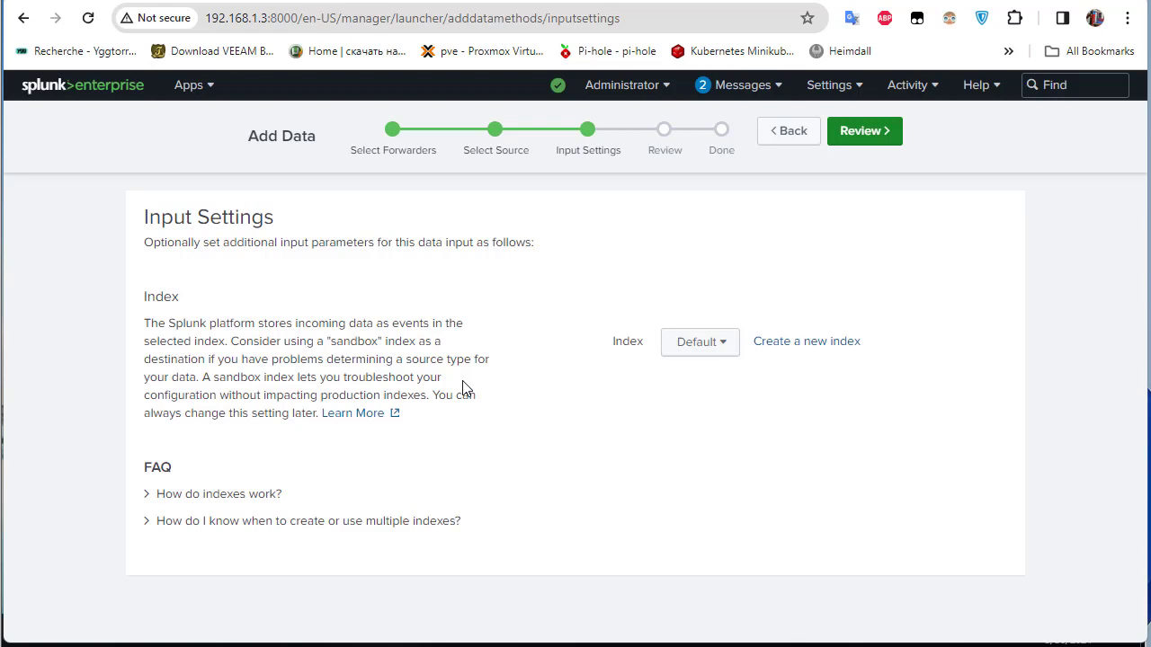
pyautogui.click(728, 355)
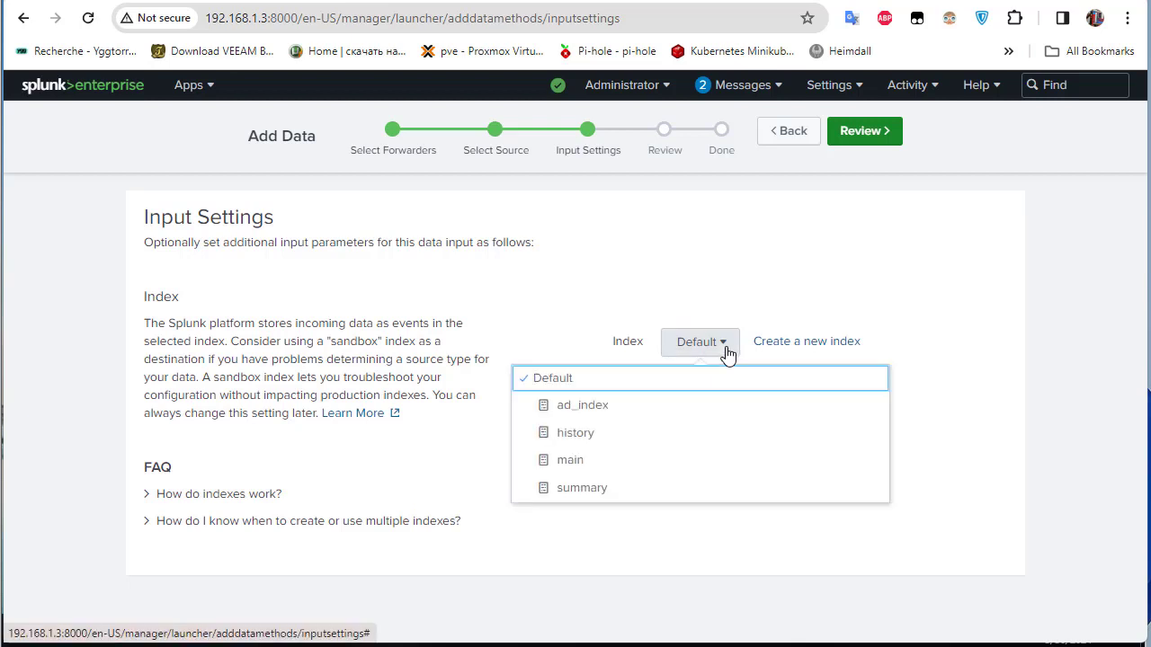
pyautogui.click(601, 416)
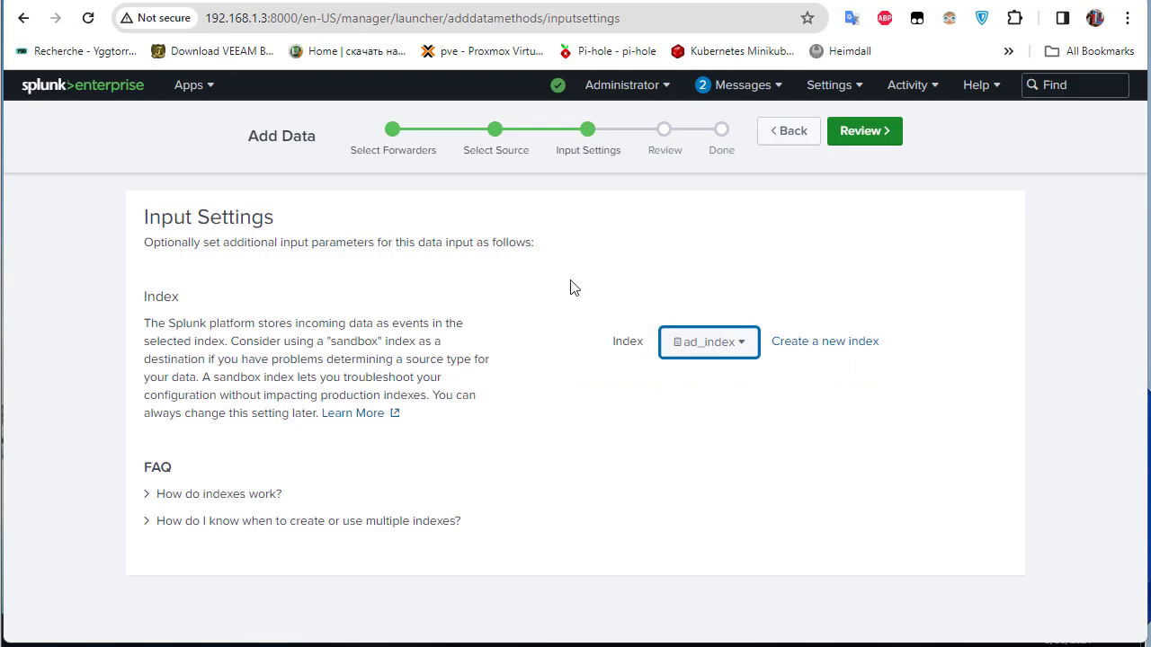
# Review and submit the event log input, and start searching its data
pyautogui.click(852, 138)
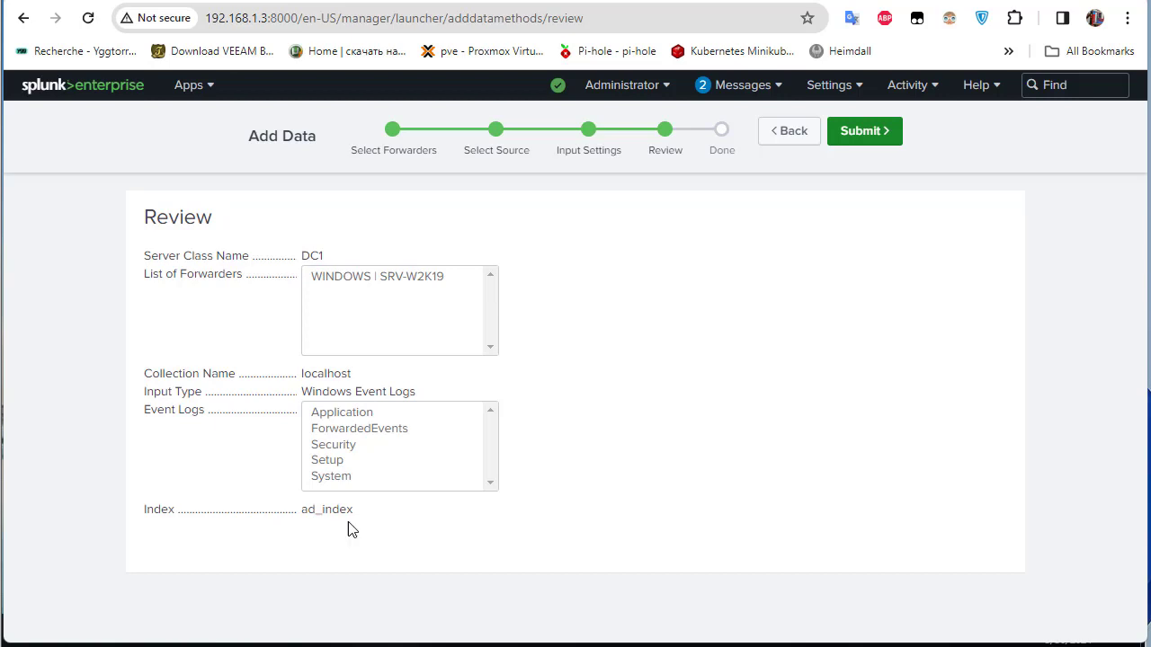
pyautogui.click(863, 136)
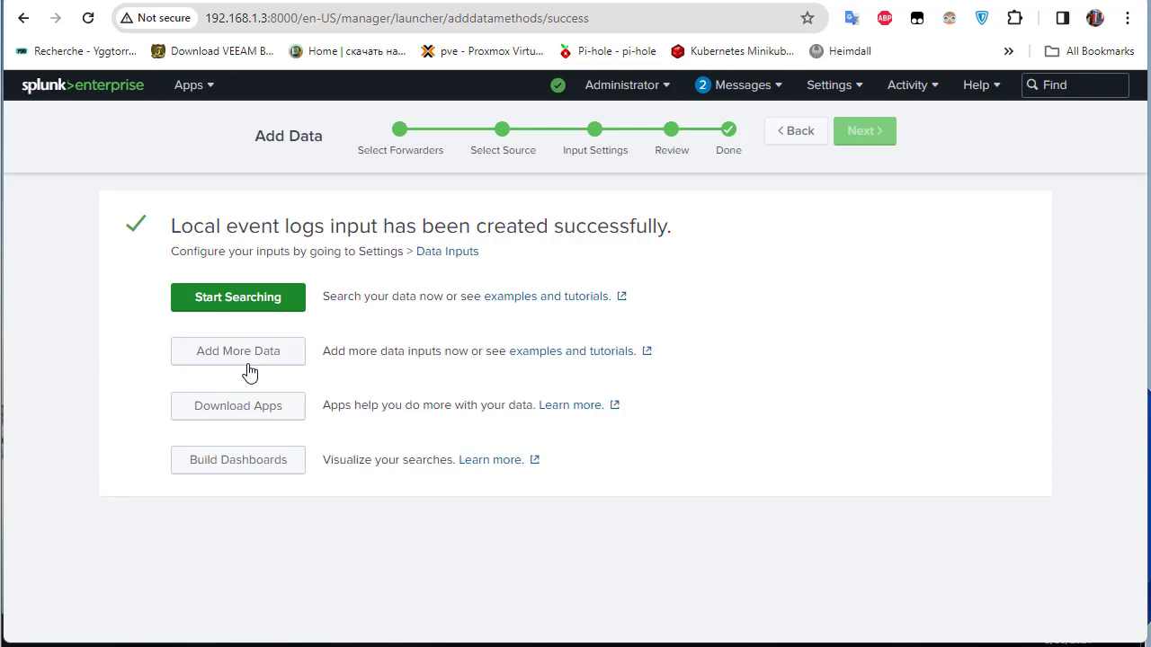
pyautogui.click(269, 306)
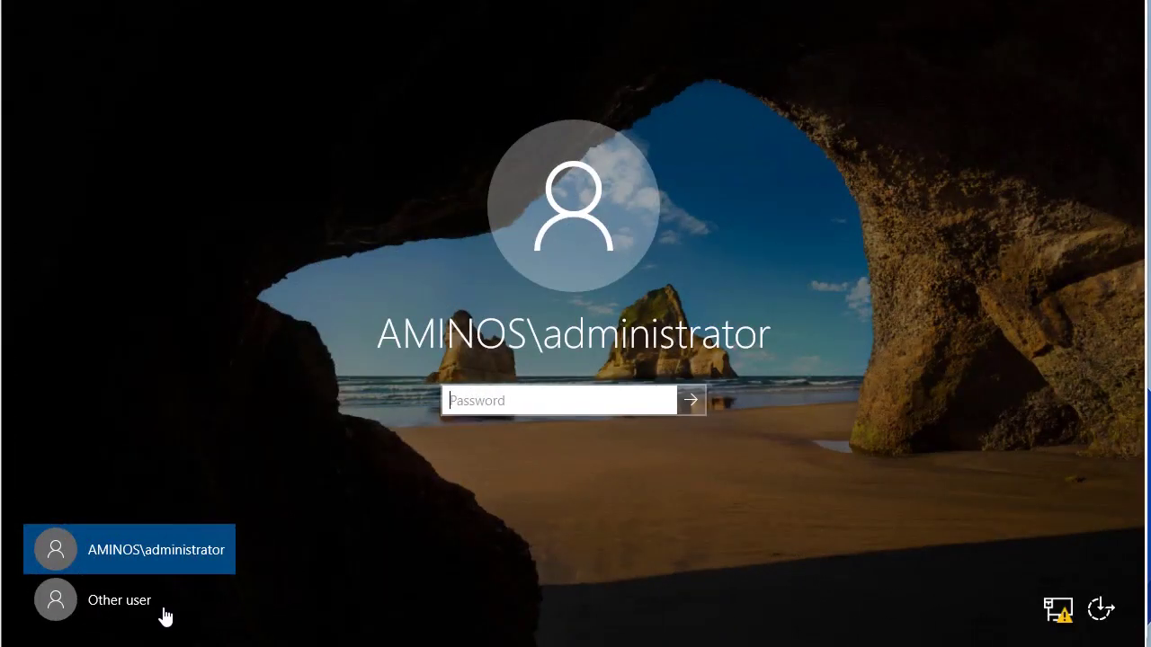
# On the Windows sign-in screen, sign in to the AMINOS domain as another user with the account's user name and password
pyautogui.click(110, 599)
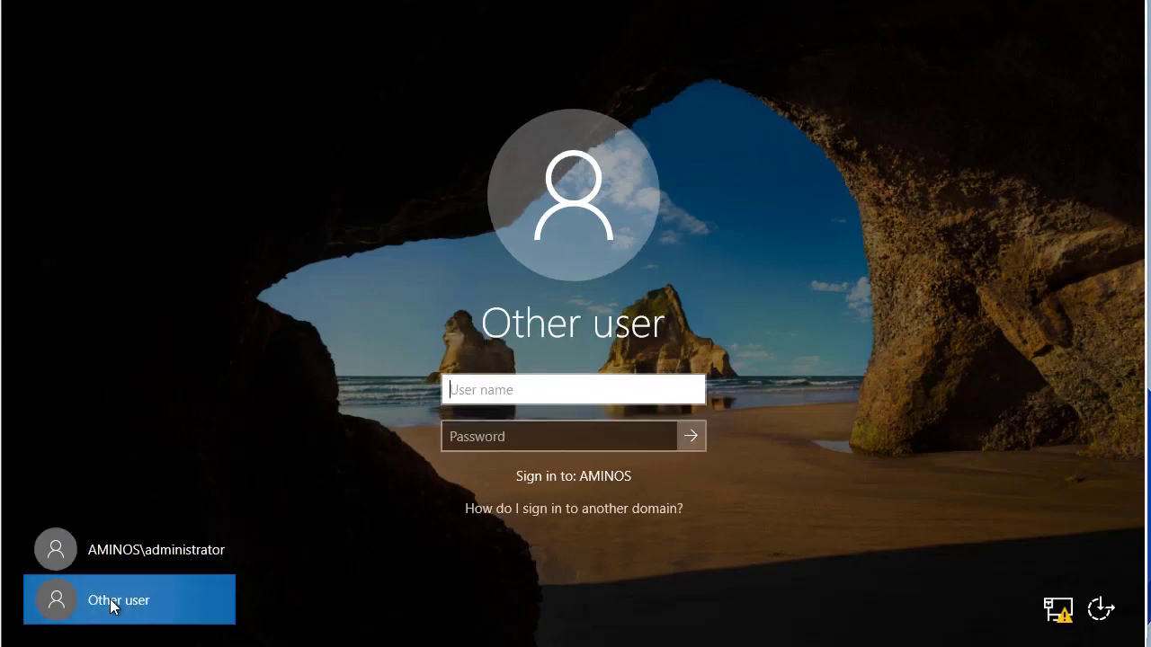
pyautogui.write('amine')
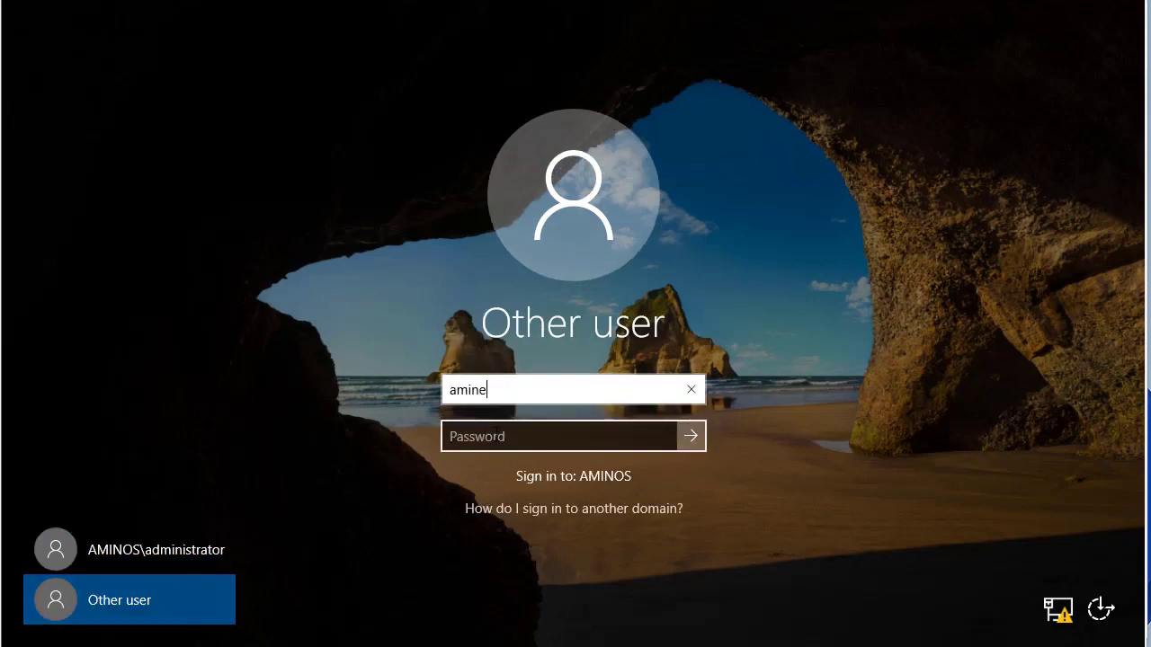
pyautogui.click(496, 436)
pyautogui.write('•')
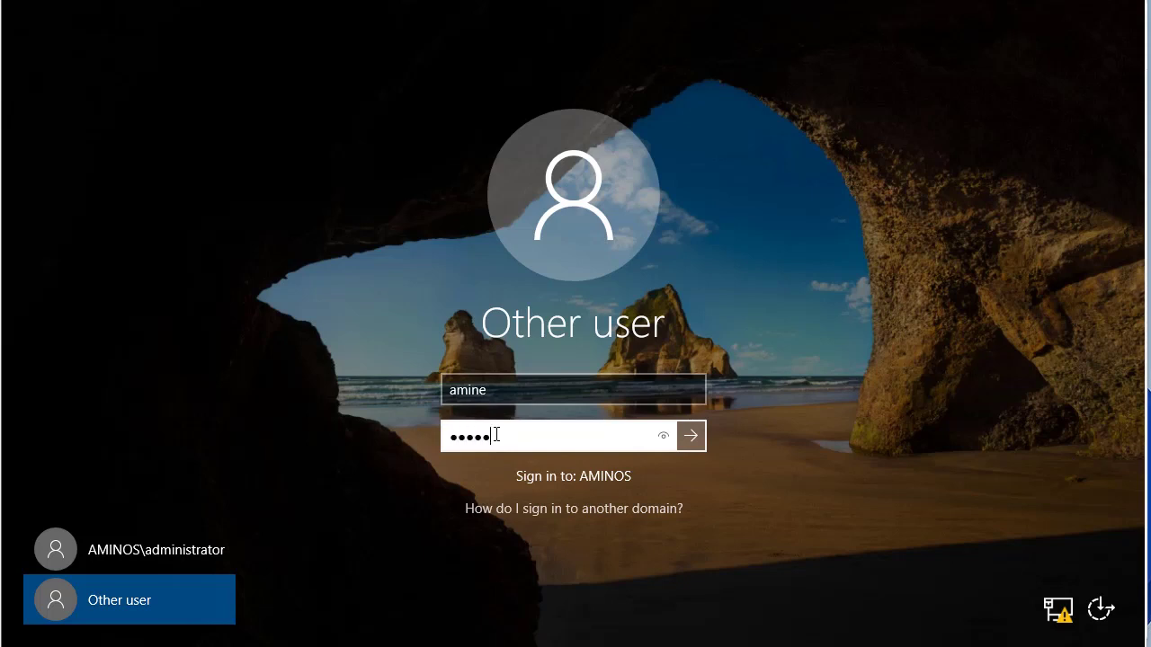
pyautogui.press('Return')
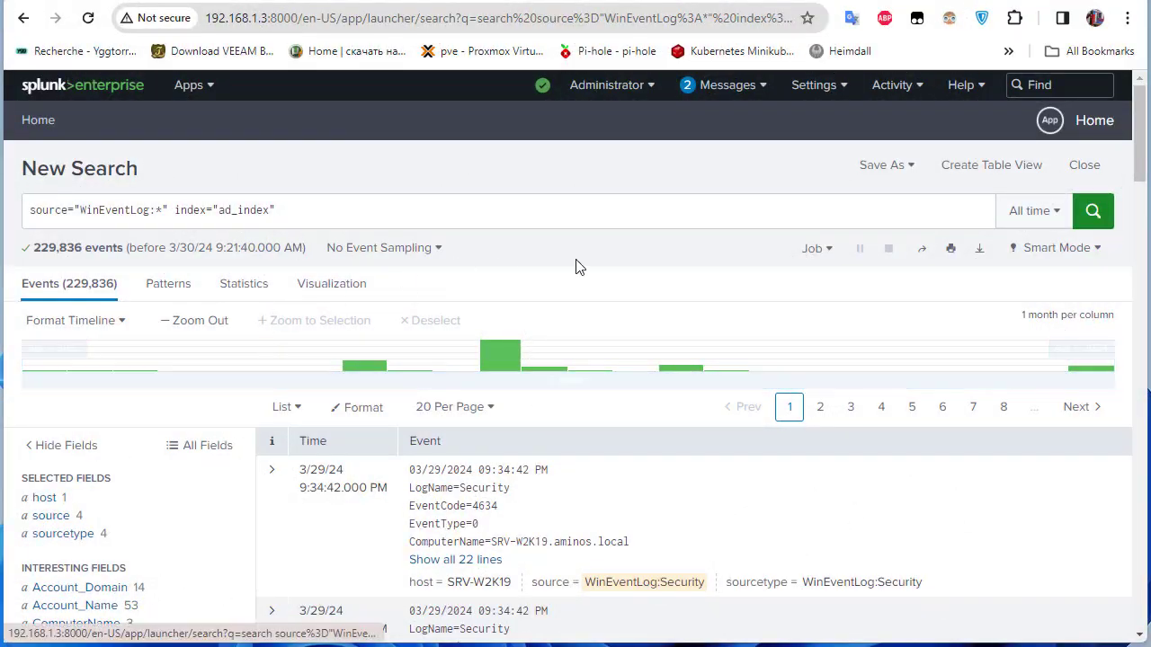
# Add EventCode=4624 to the ad_index Windows event log query and run it over a 30 minute window
pyautogui.click(343, 209)
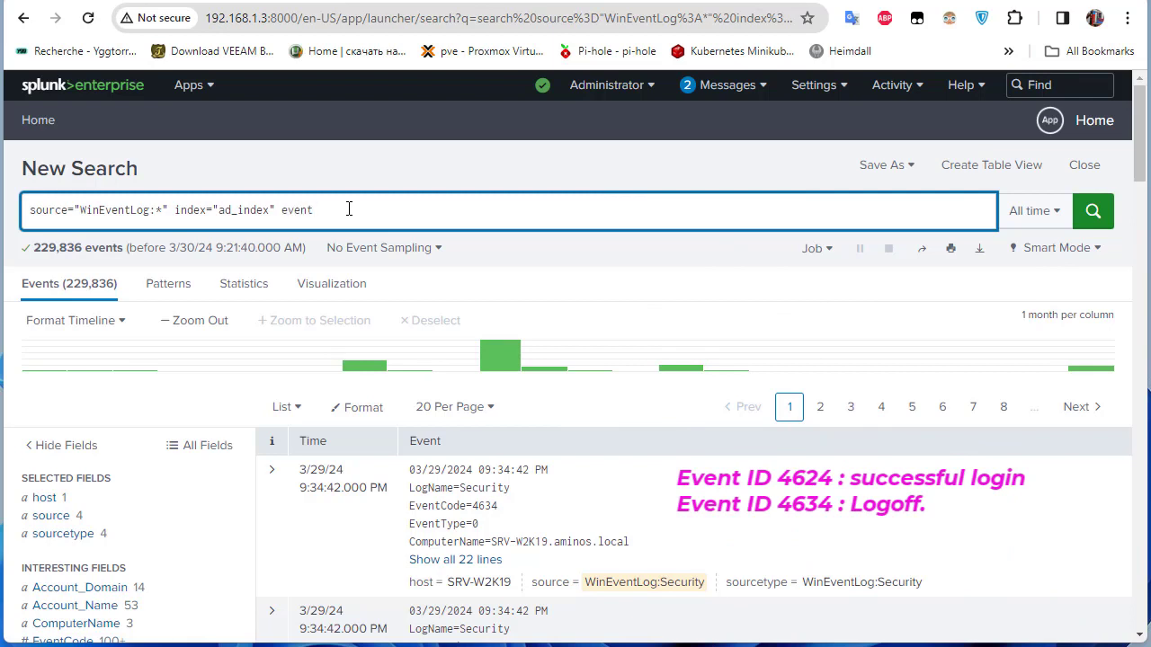
pyautogui.write('code=')
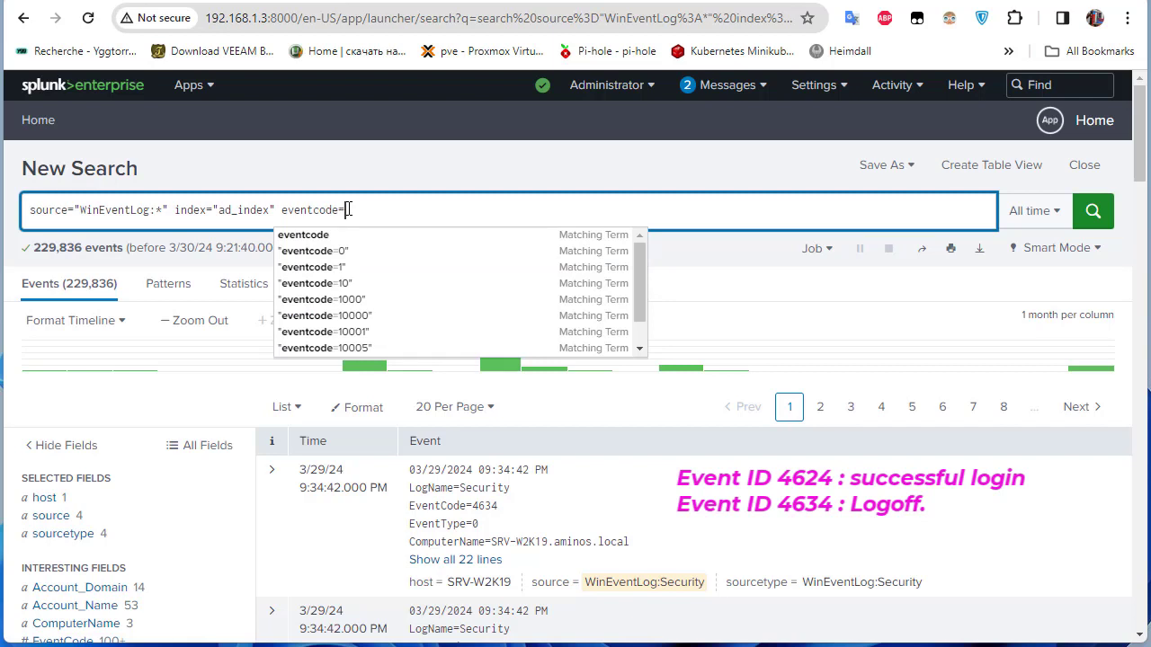
pyautogui.press('Escape')
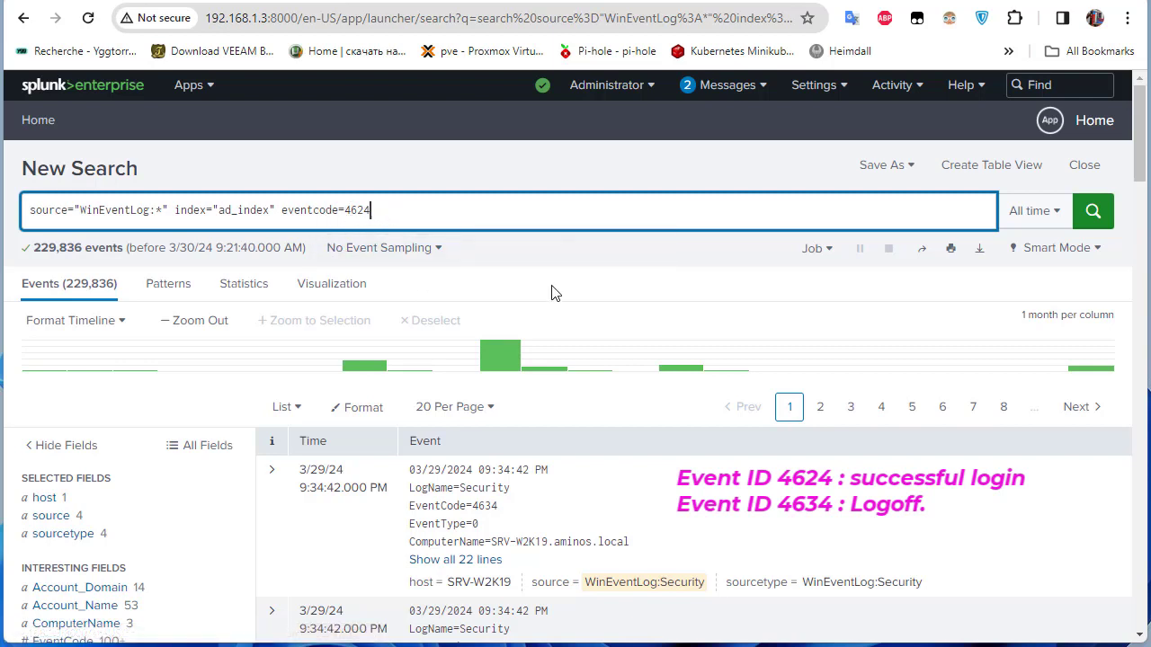
pyautogui.click(1091, 217)
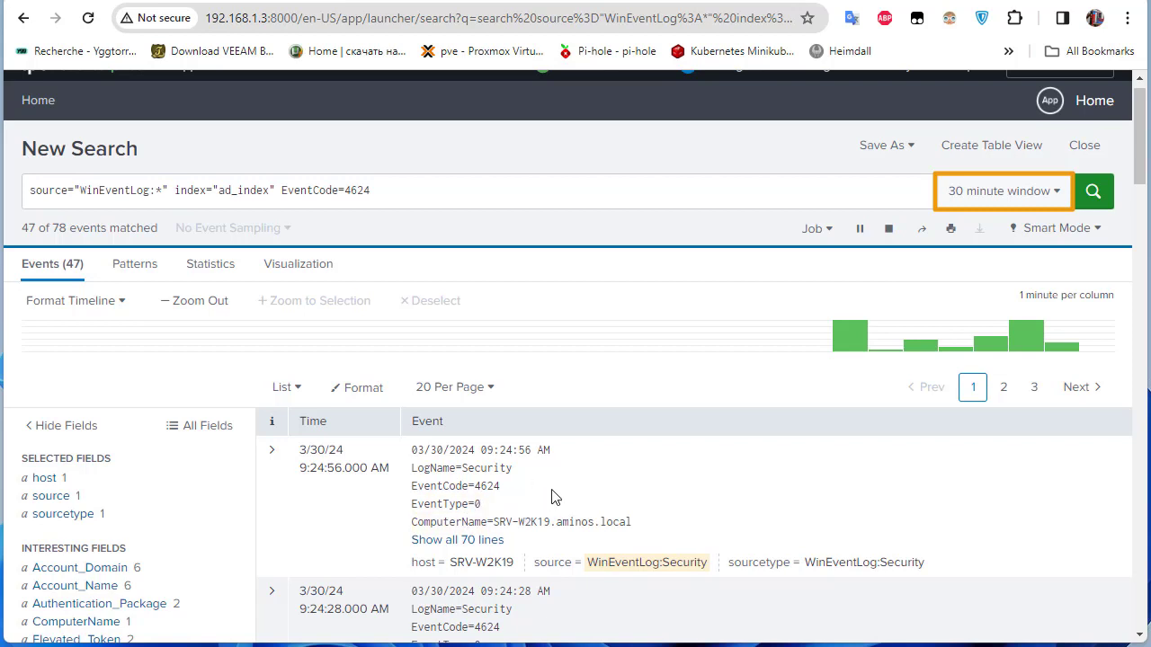
# Expand the newest 4624 event and examine its message, logon information, new logon account and network details
pyautogui.scroll(-1, 578, 497)
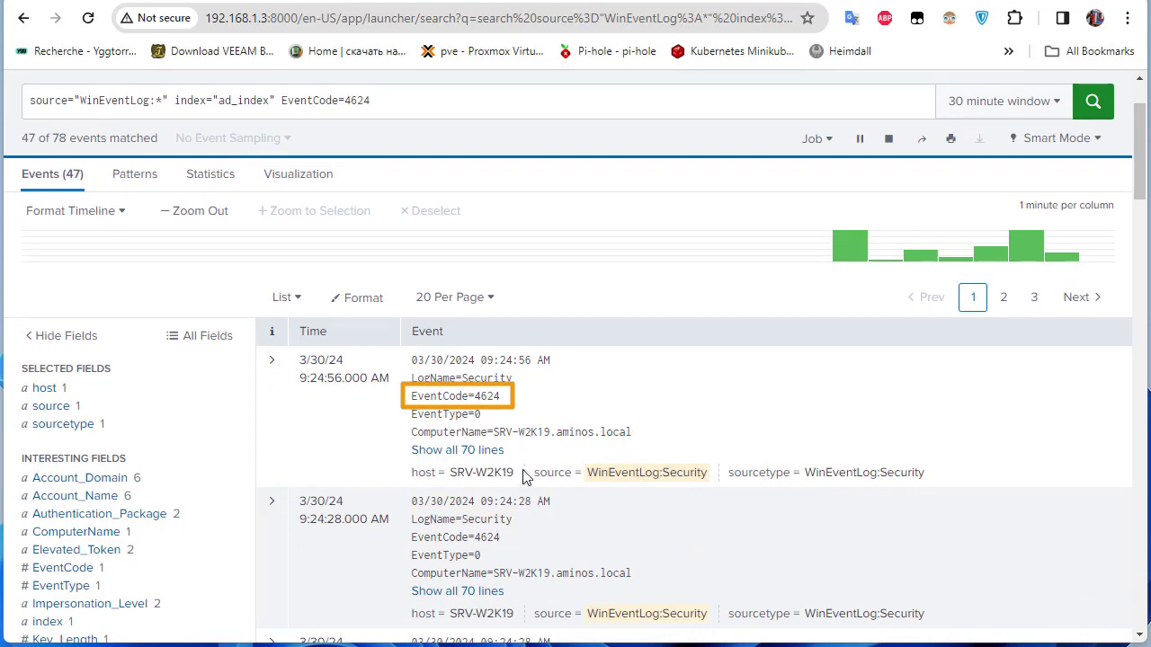
pyautogui.click(479, 450)
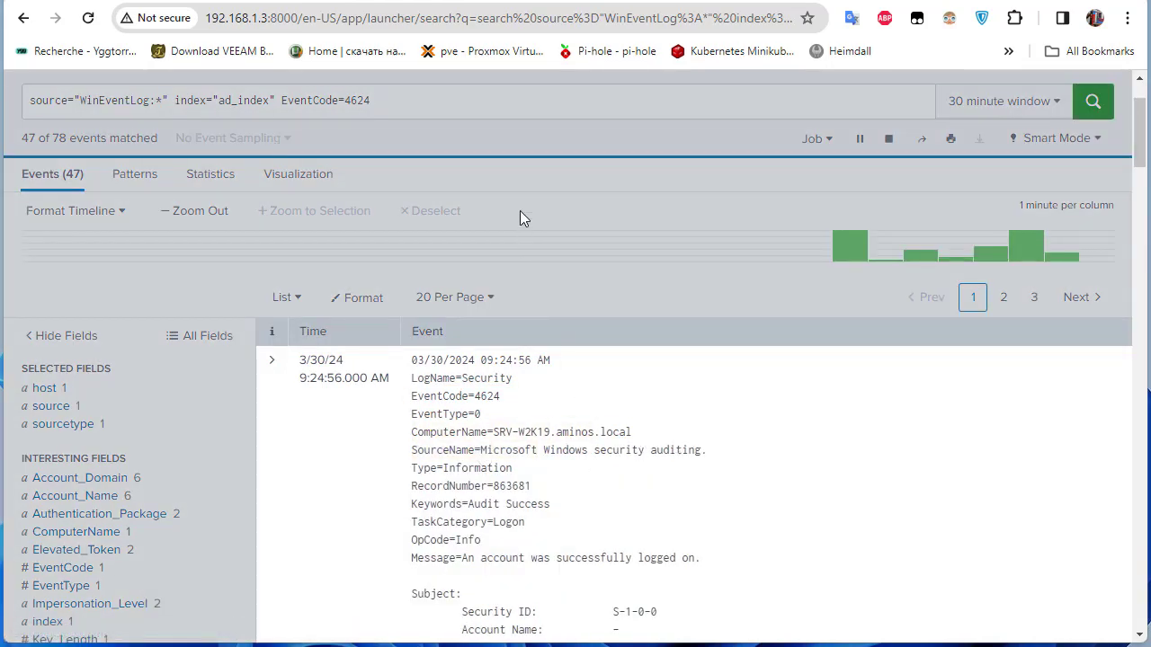
pyautogui.scroll(-3, 482, 333)
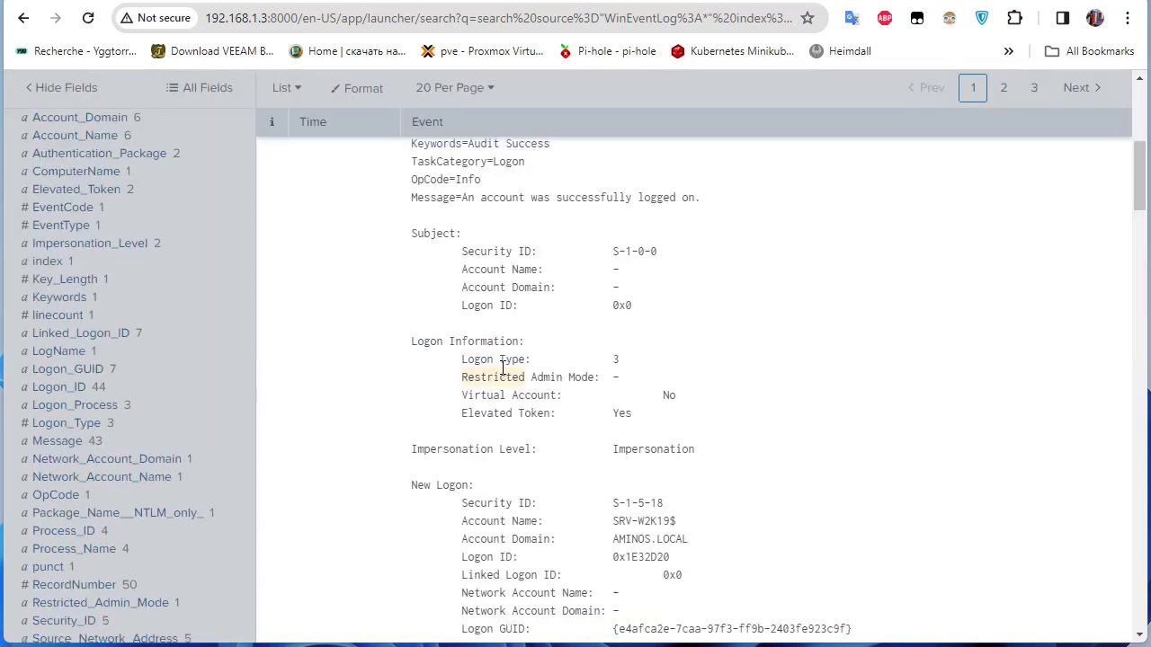
pyautogui.scroll(1, 462, 331)
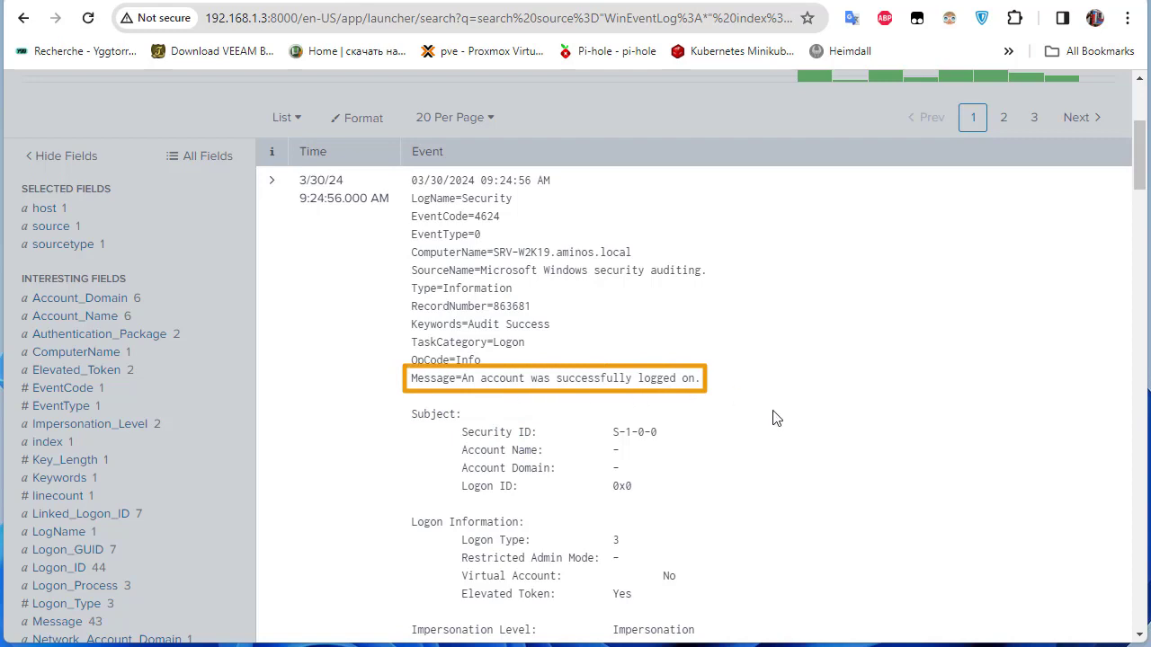
pyautogui.scroll(-1, 794, 470)
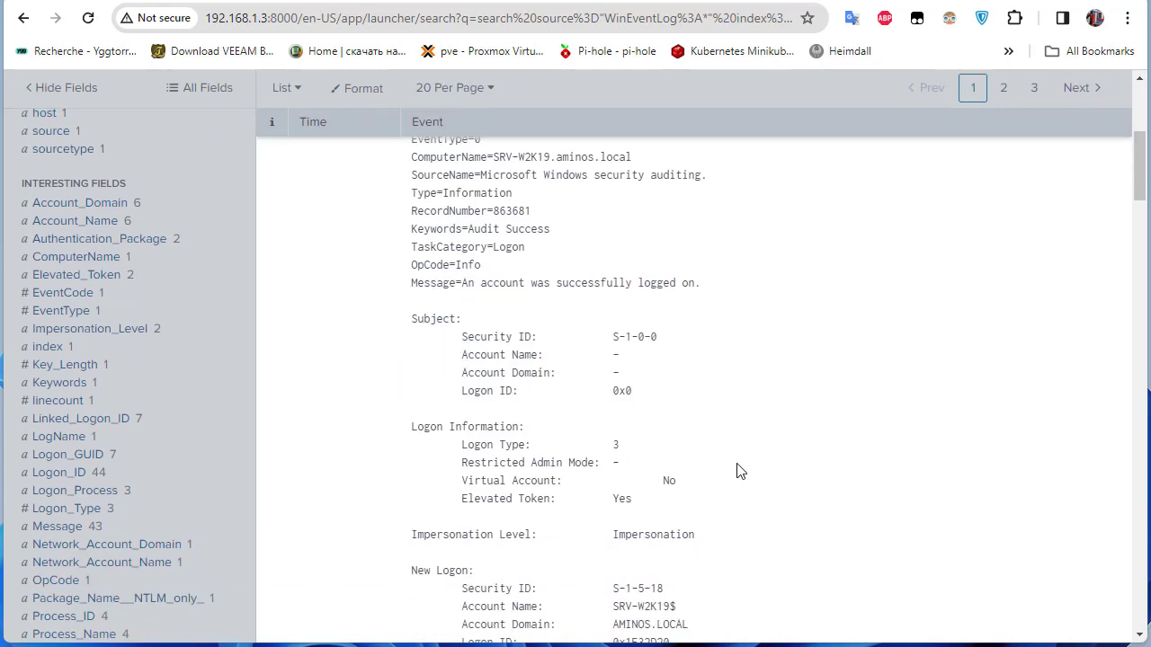
pyautogui.scroll(-1, 737, 470)
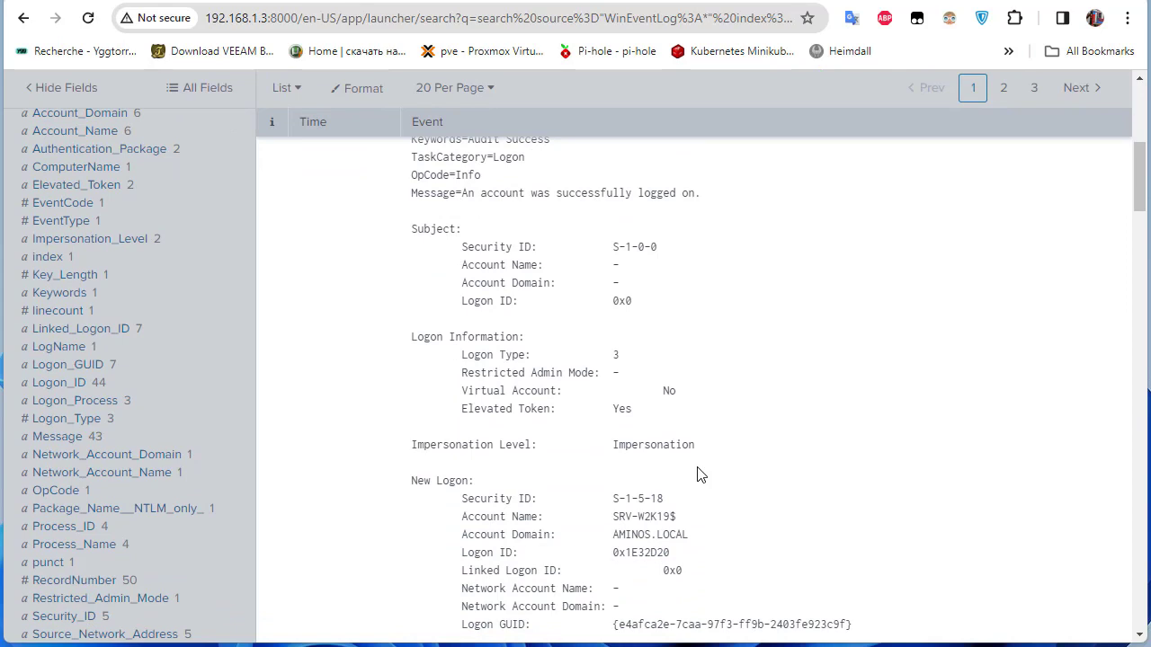
pyautogui.scroll(1, 700, 475)
pyautogui.scroll(-3, 700, 474)
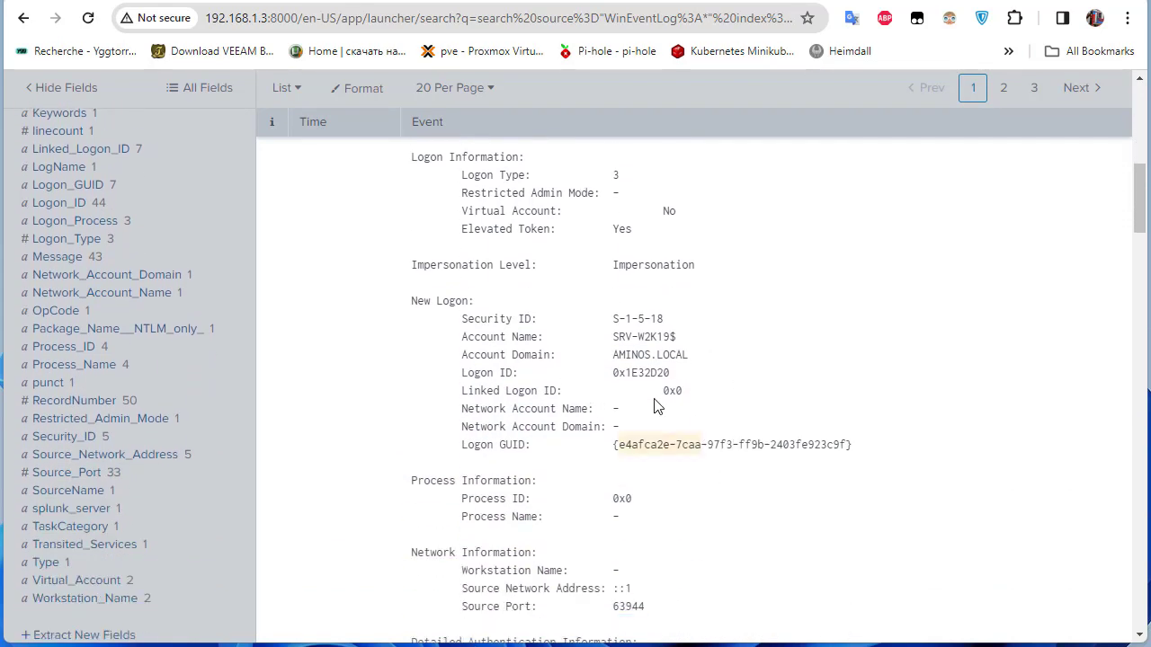
pyautogui.scroll(-3, 723, 440)
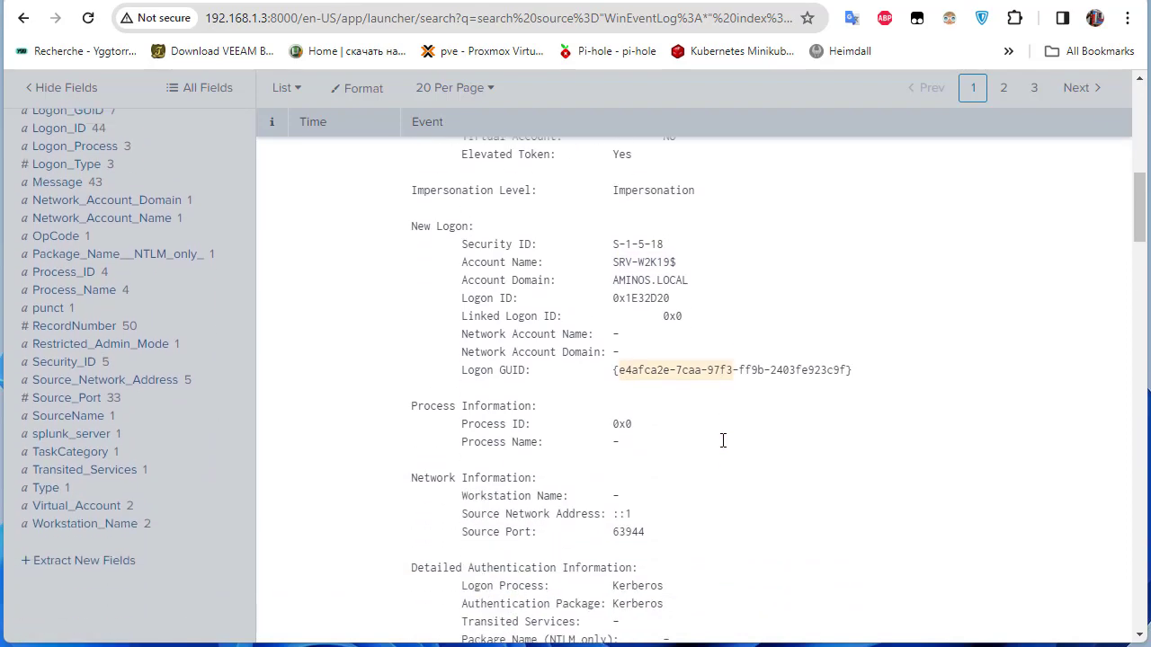
pyautogui.scroll(-1, 723, 440)
pyautogui.scroll(-6, 723, 440)
pyautogui.scroll(13, 723, 441)
pyautogui.scroll(3, 723, 441)
pyautogui.scroll(1, 723, 441)
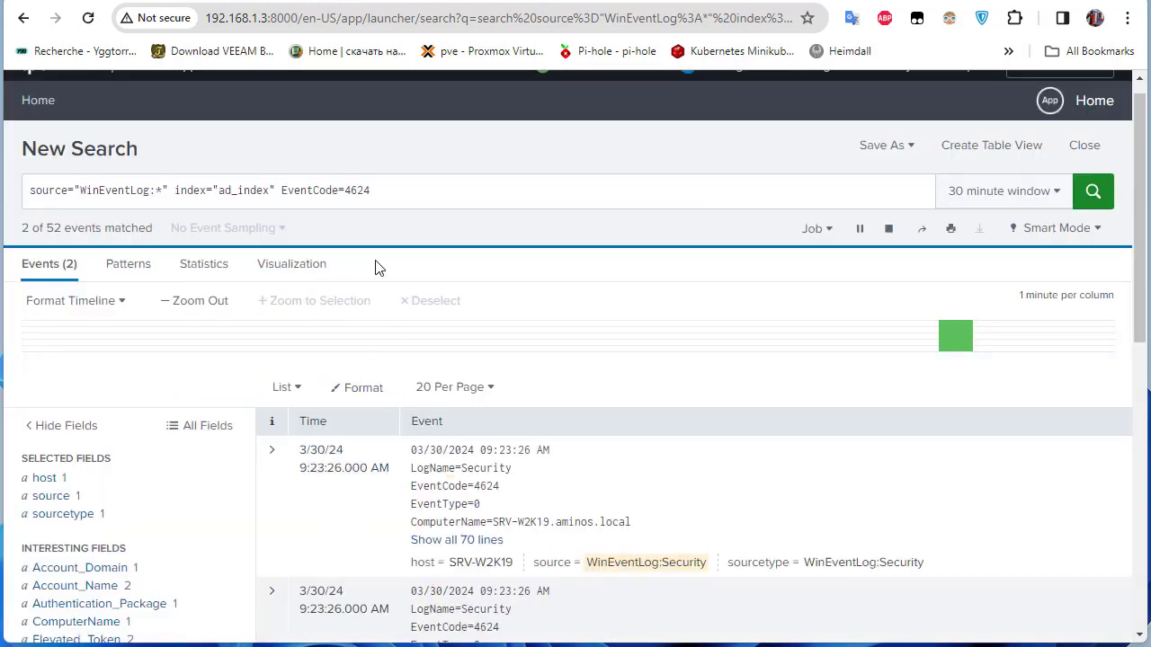
# Add an Account_Name condition with the domain user's account name after EventCode=4624 and run the search
pyautogui.click(397, 192)
pyautogui.rightClick(410, 191)
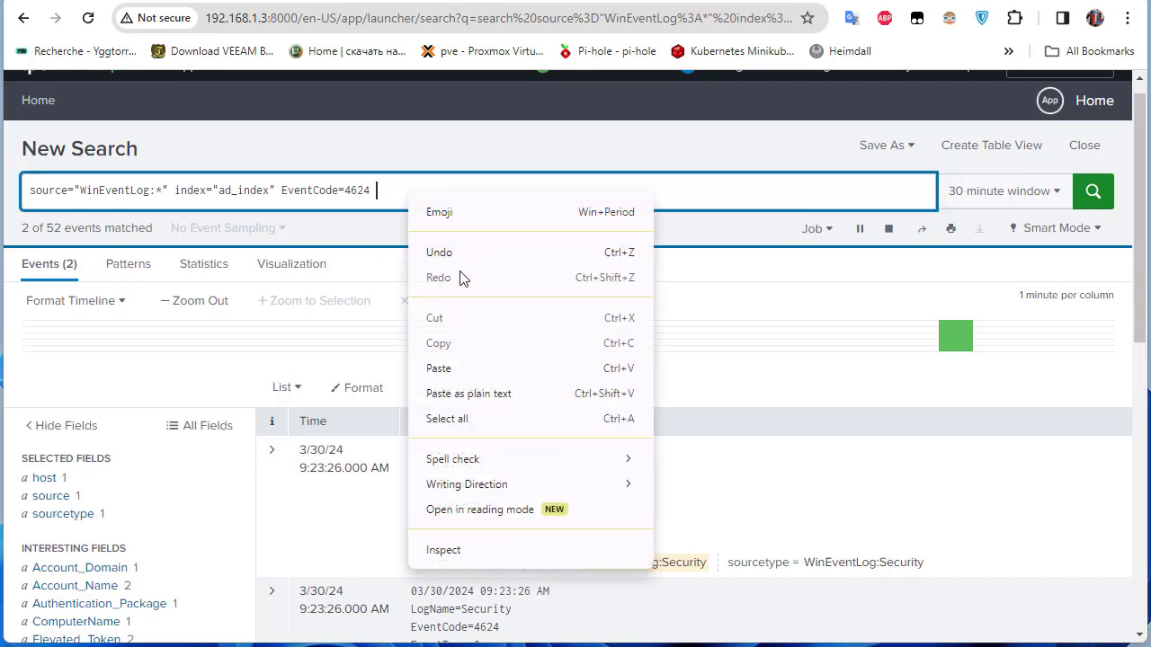
pyautogui.click(457, 366)
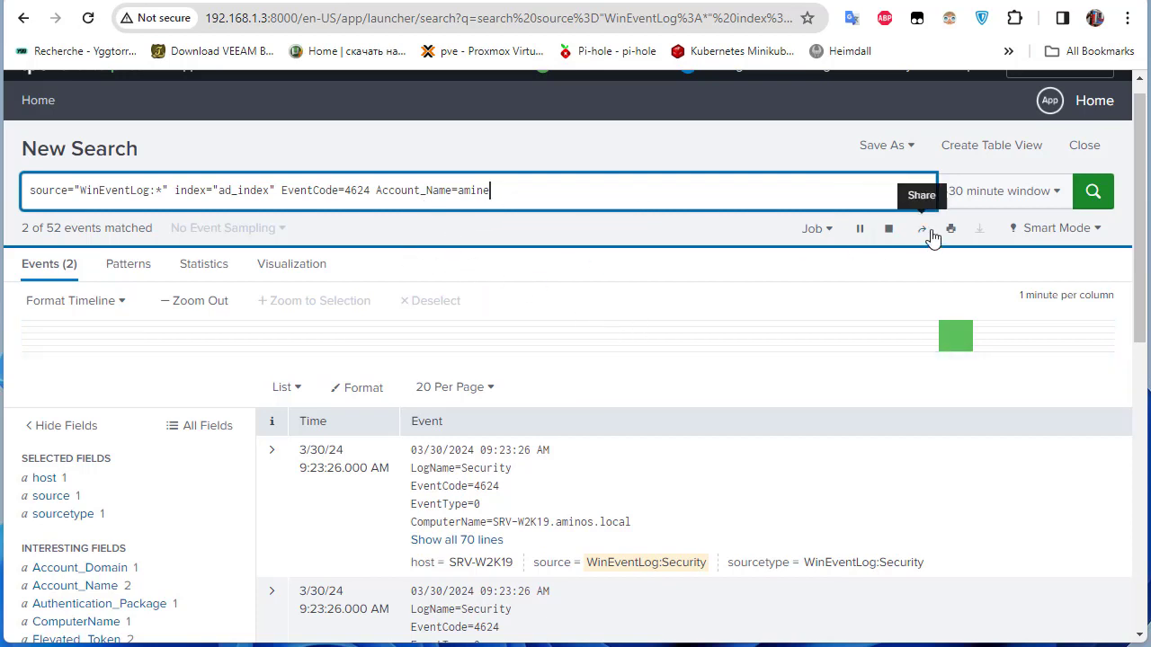
pyautogui.click(1091, 199)
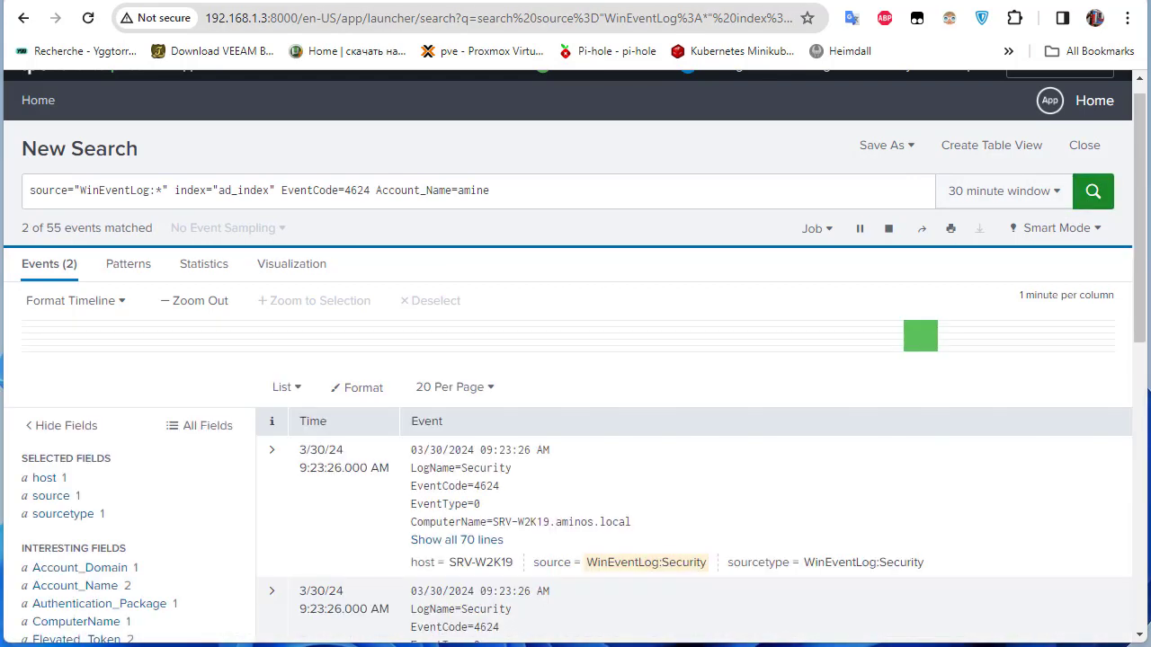
# Expand the first login event for that account and check its message, account name, domain and process details
pyautogui.scroll(-2, 468, 406)
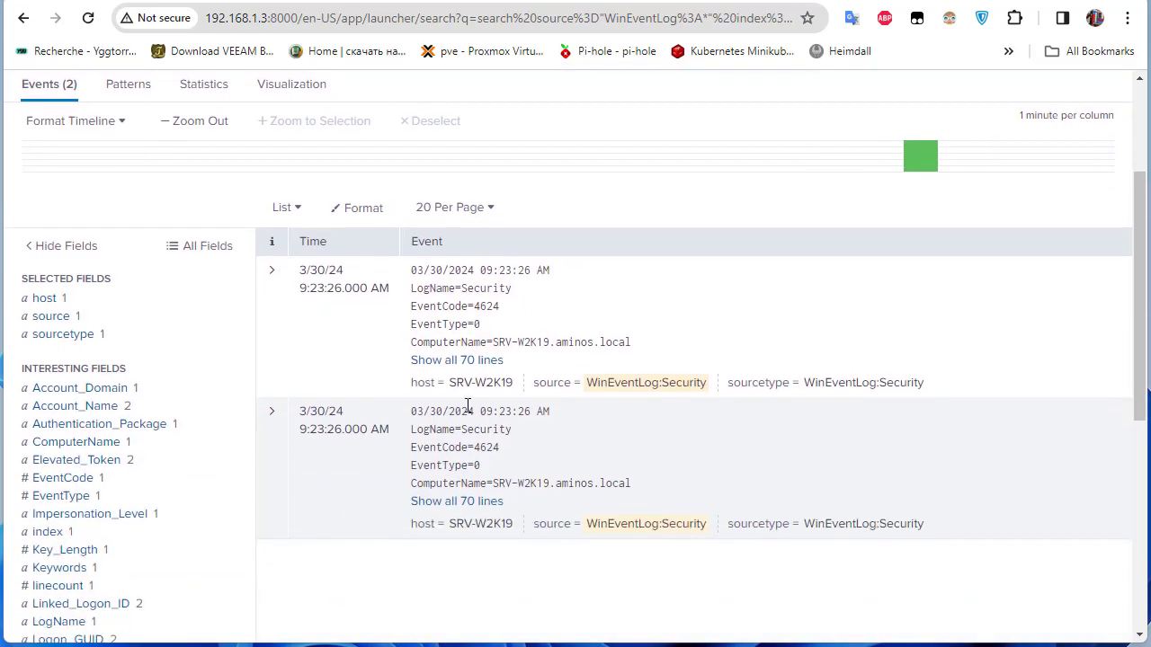
pyautogui.click(478, 362)
pyautogui.scroll(-3, 635, 465)
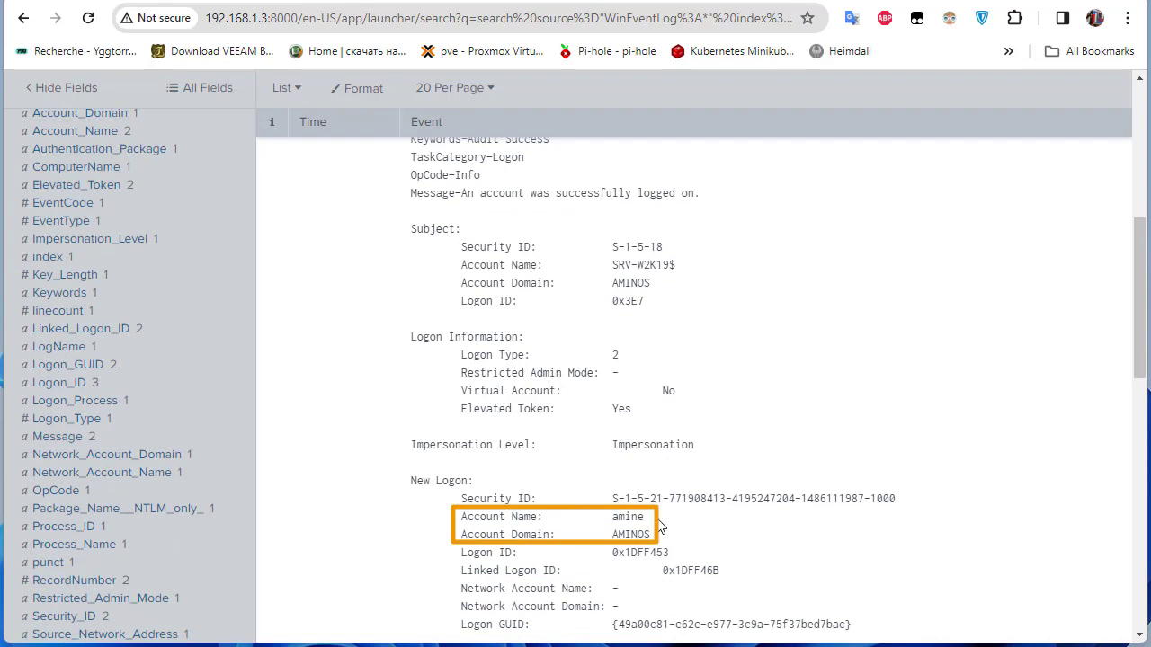
pyautogui.scroll(-2, 813, 558)
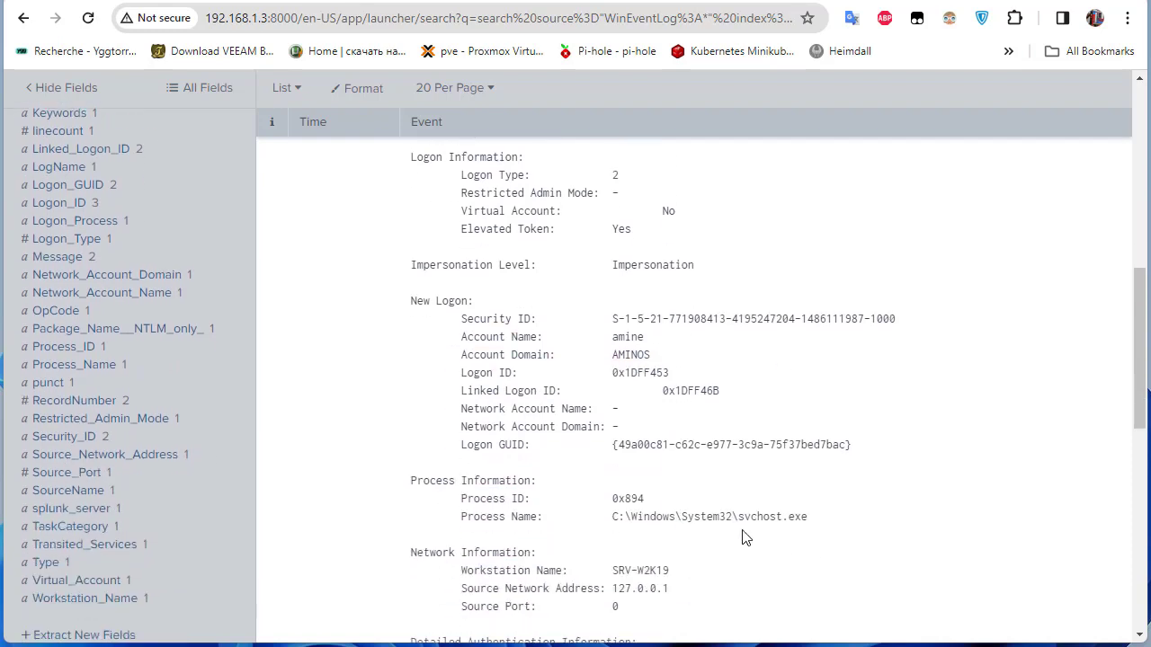
pyautogui.scroll(6, 742, 537)
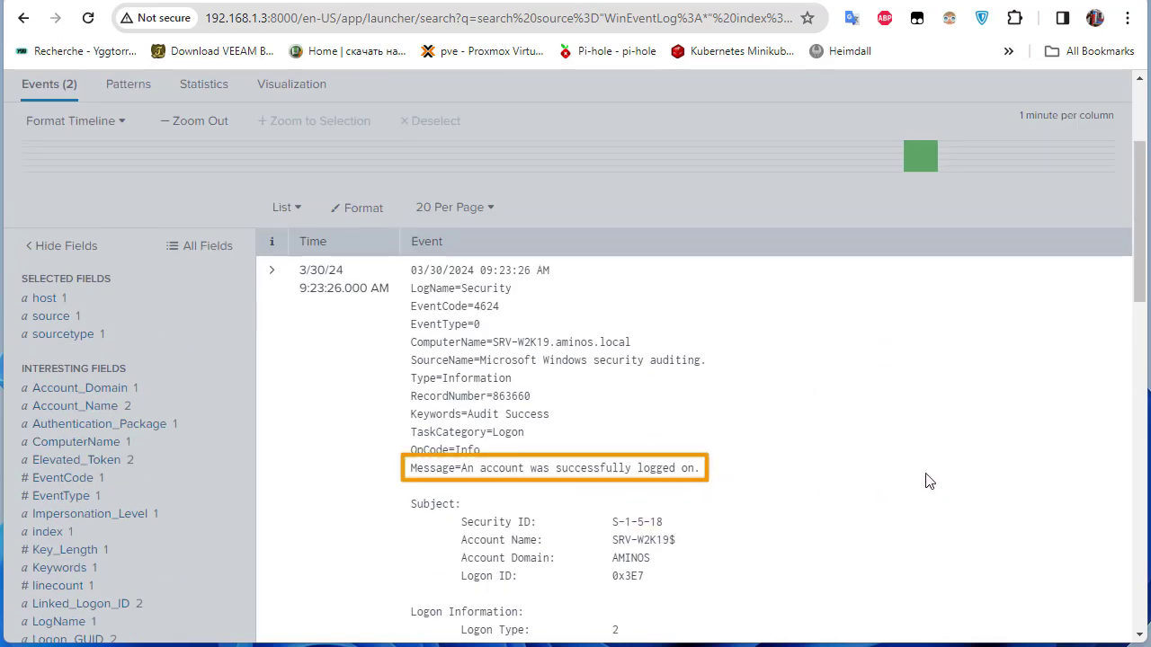
pyautogui.scroll(1, 629, 408)
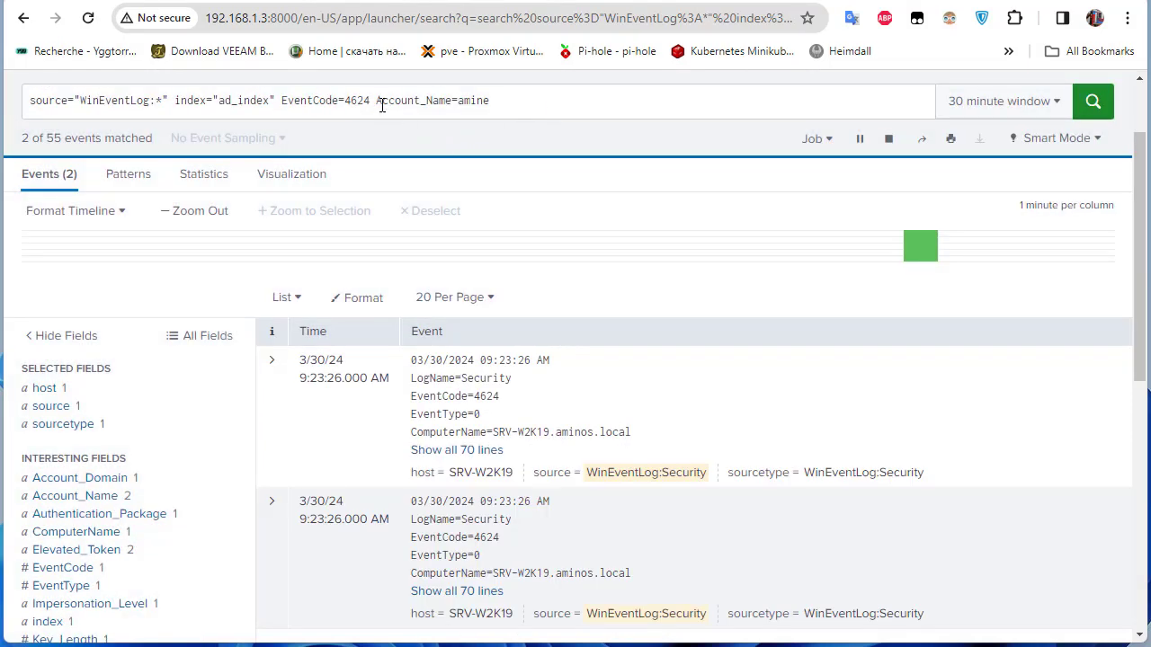
# Remove the Account_Name condition, change the event code to 4634, and run the search for logoff events
pyautogui.moveTo(375, 100); pyautogui.dragTo(629, 115)
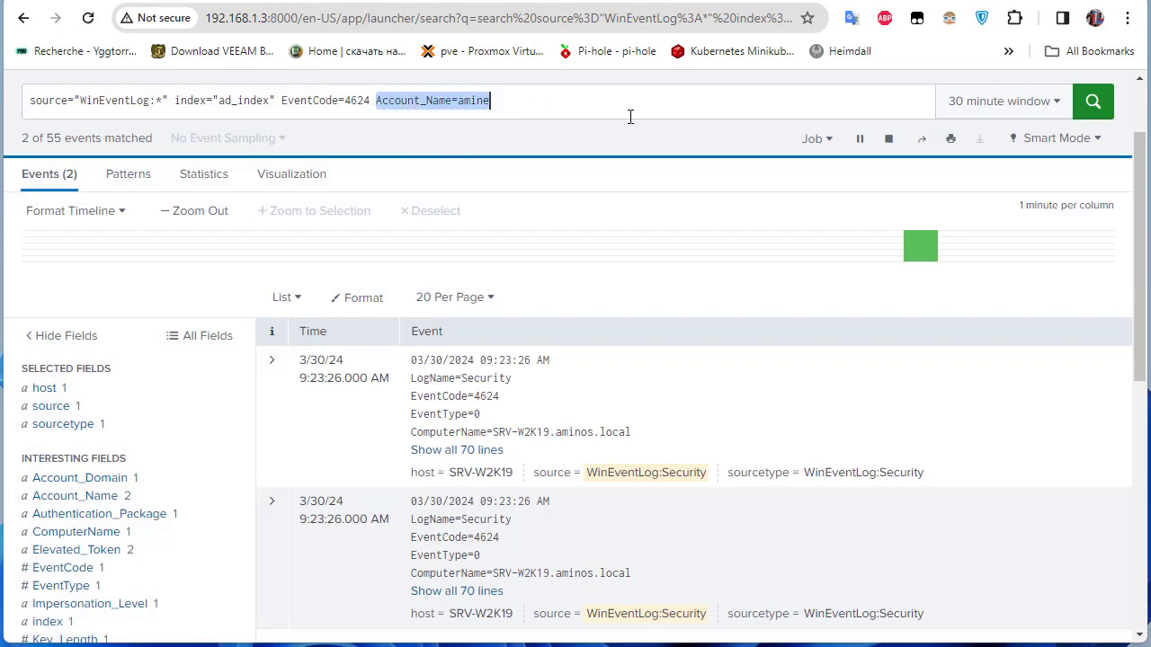
pyautogui.press('BackSpace')
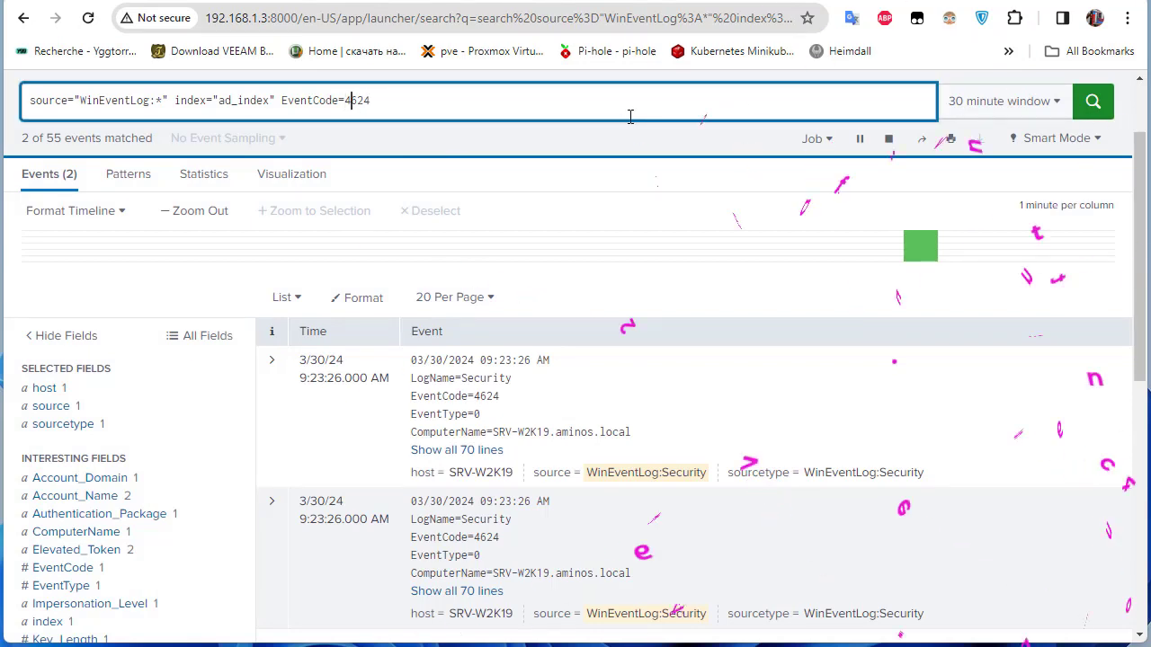
pyautogui.press('Right')
pyautogui.press('Right')
pyautogui.press('BackSpace')
pyautogui.press('BackSpace')
pyautogui.write('34')
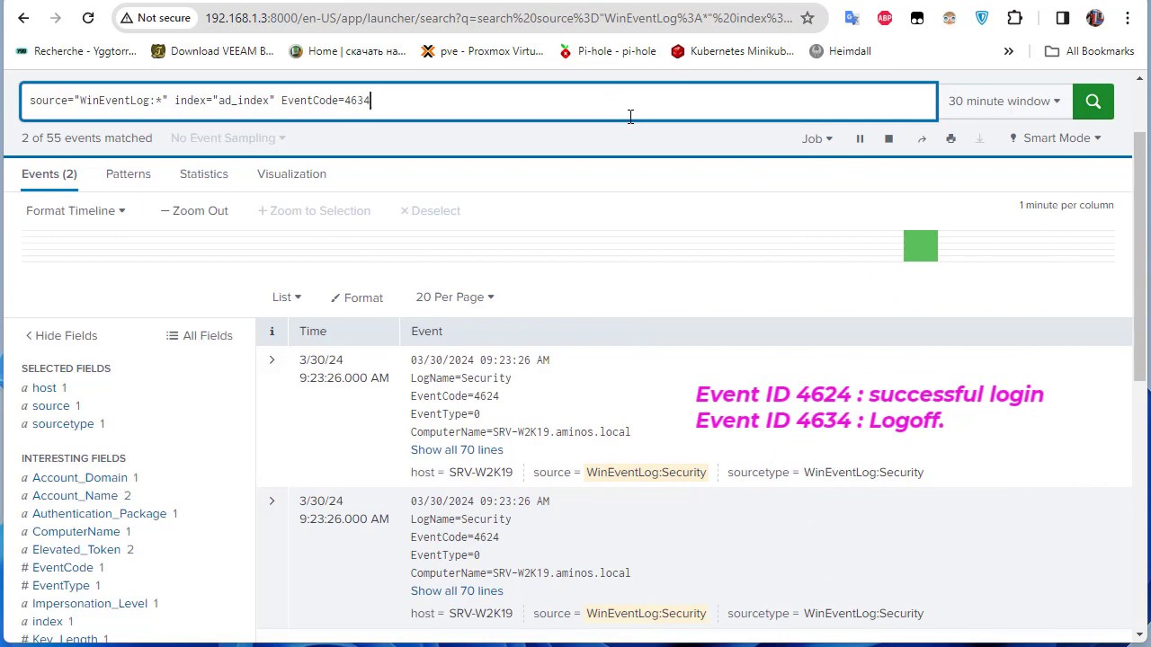
pyautogui.click(1088, 105)
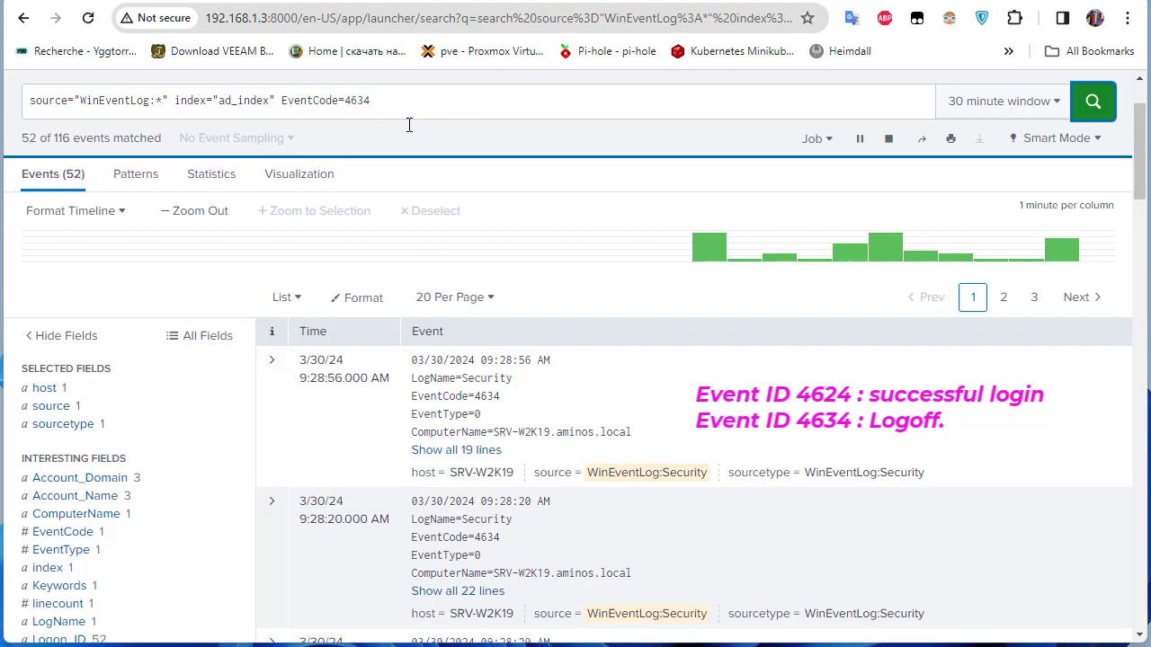
# On the Windows sign-in screen, attempt to sign in to the AMINOS domain account three times by entering wrong account passwords
pyautogui.moveTo(578, 257)
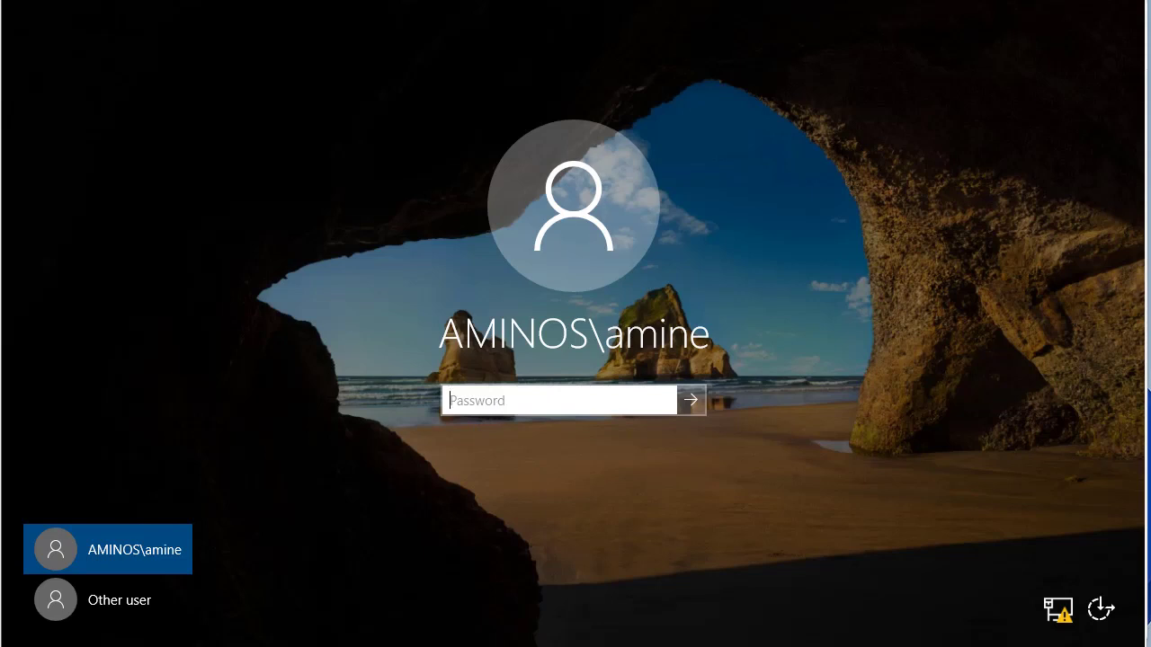
pyautogui.write('**********')
pyautogui.press('Return')
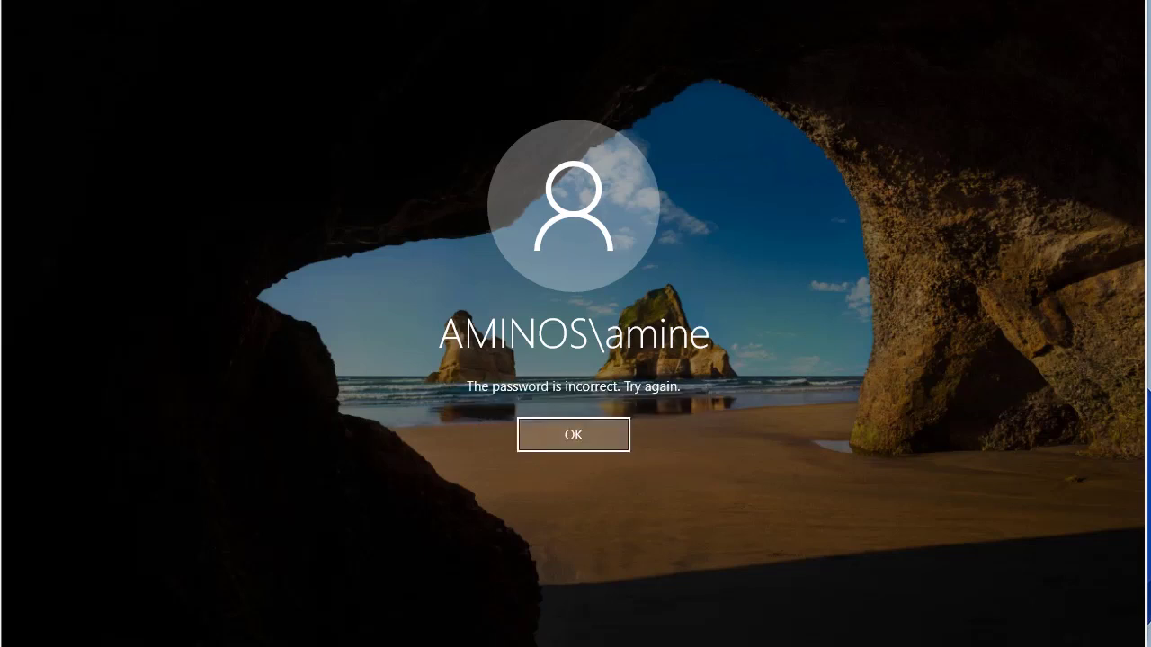
pyautogui.press('Return')
pyautogui.write('************')
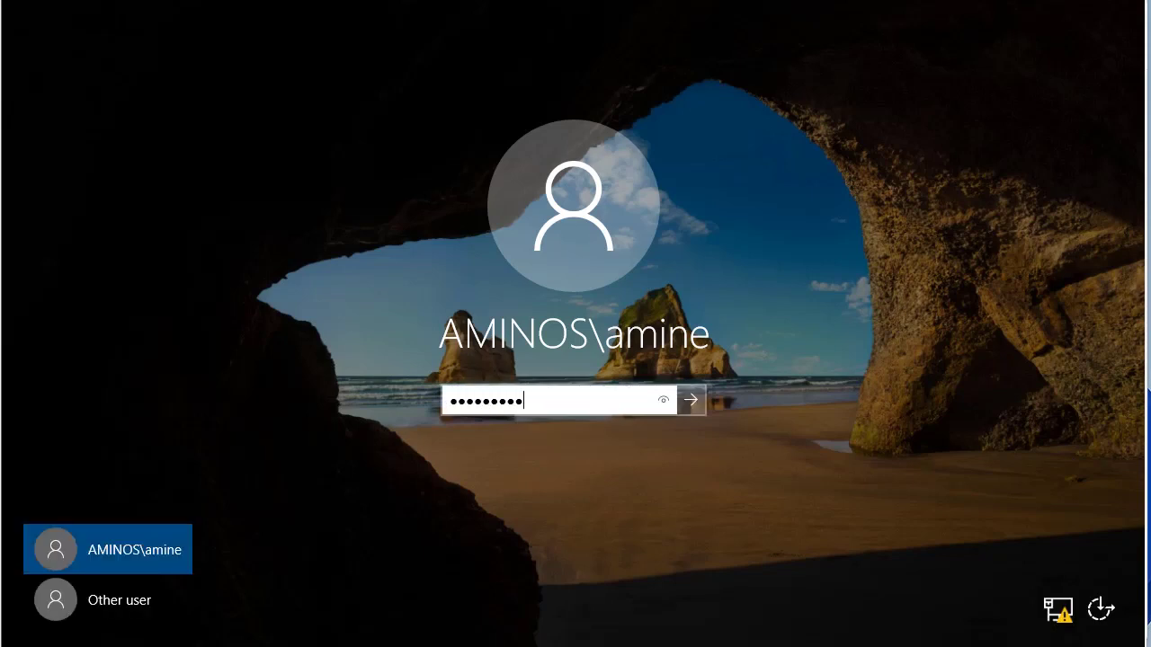
pyautogui.press('Return')
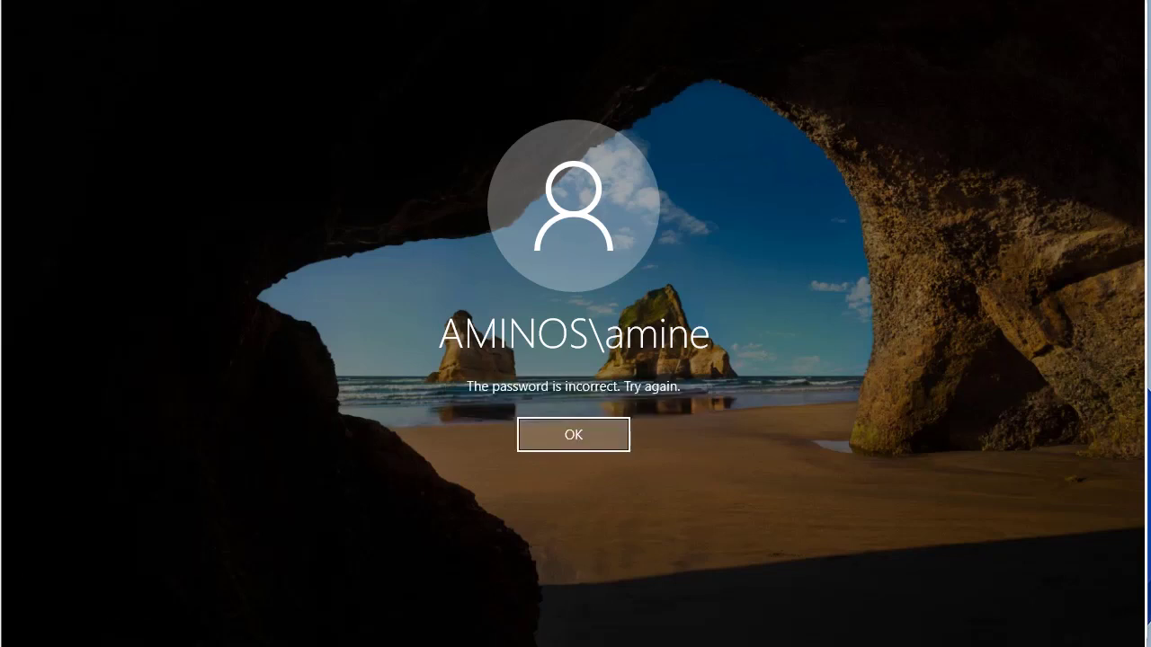
pyautogui.press('Return')
pyautogui.write('******')
pyautogui.press('Return')
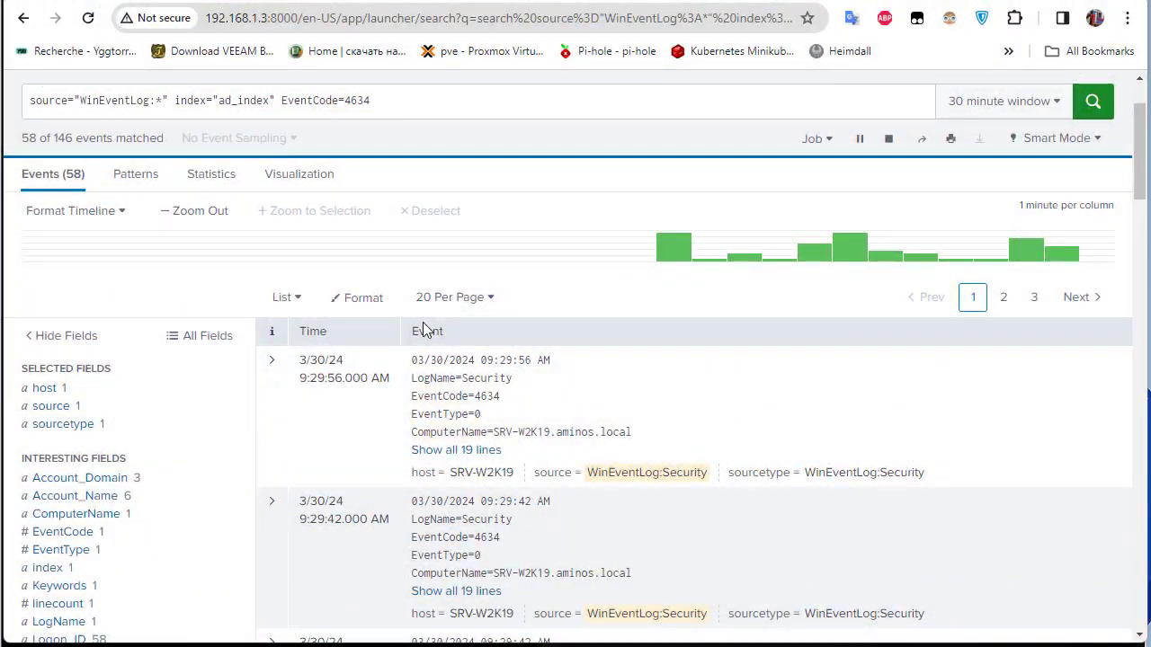
# Back in Splunk, replace the EventCode condition with the terms failed password, run the search, and look through the matching events
pyautogui.moveTo(282, 101); pyautogui.dragTo(444, 104)
pyautogui.write('failed ')
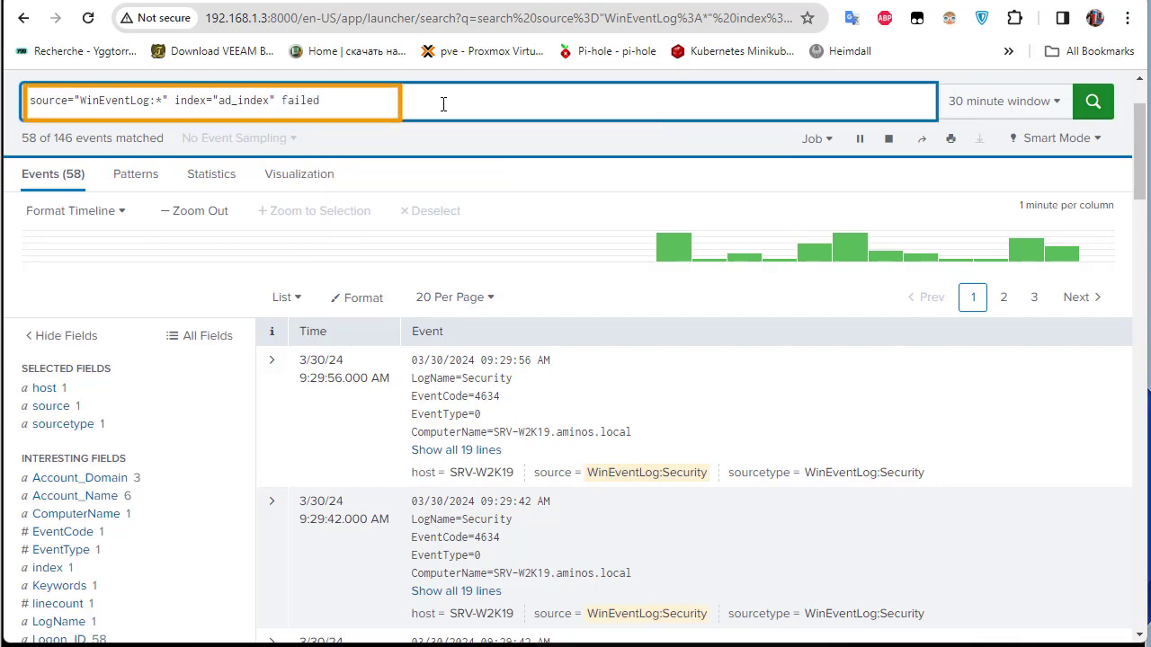
pyautogui.write('passw')
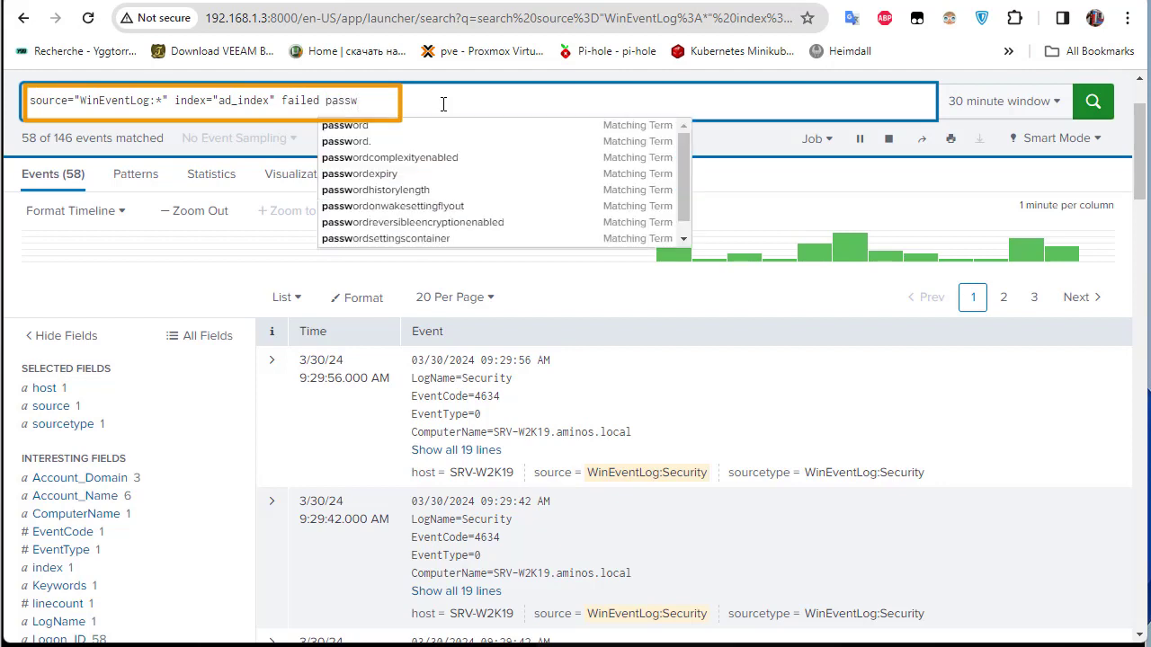
pyautogui.click(376, 131)
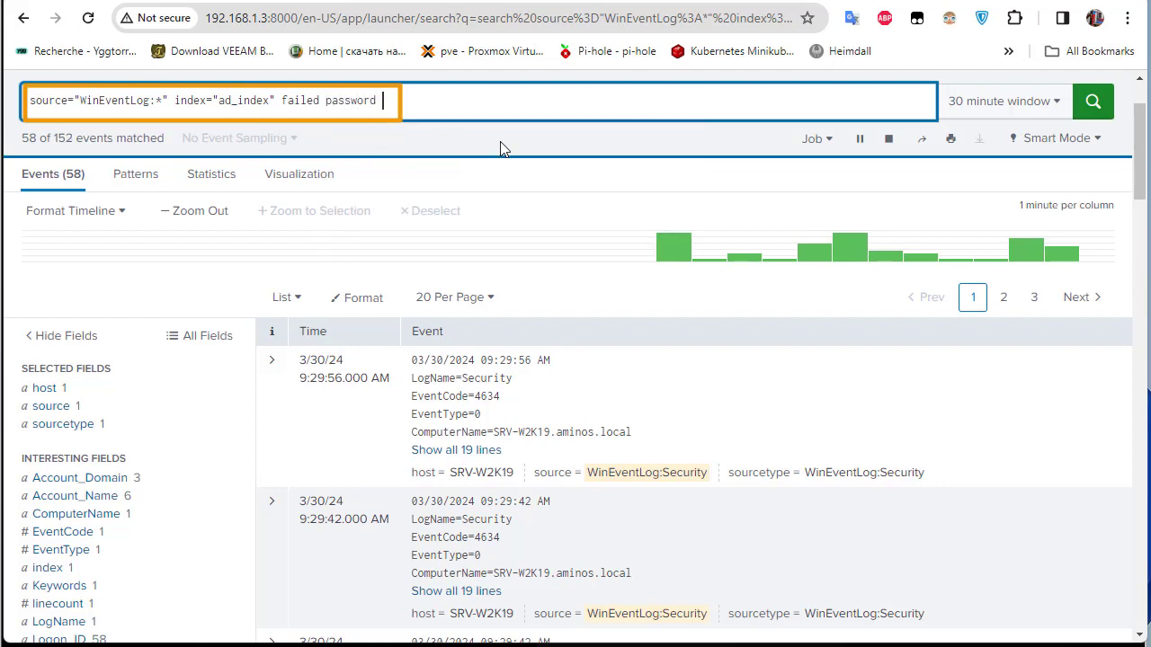
pyautogui.click(1091, 106)
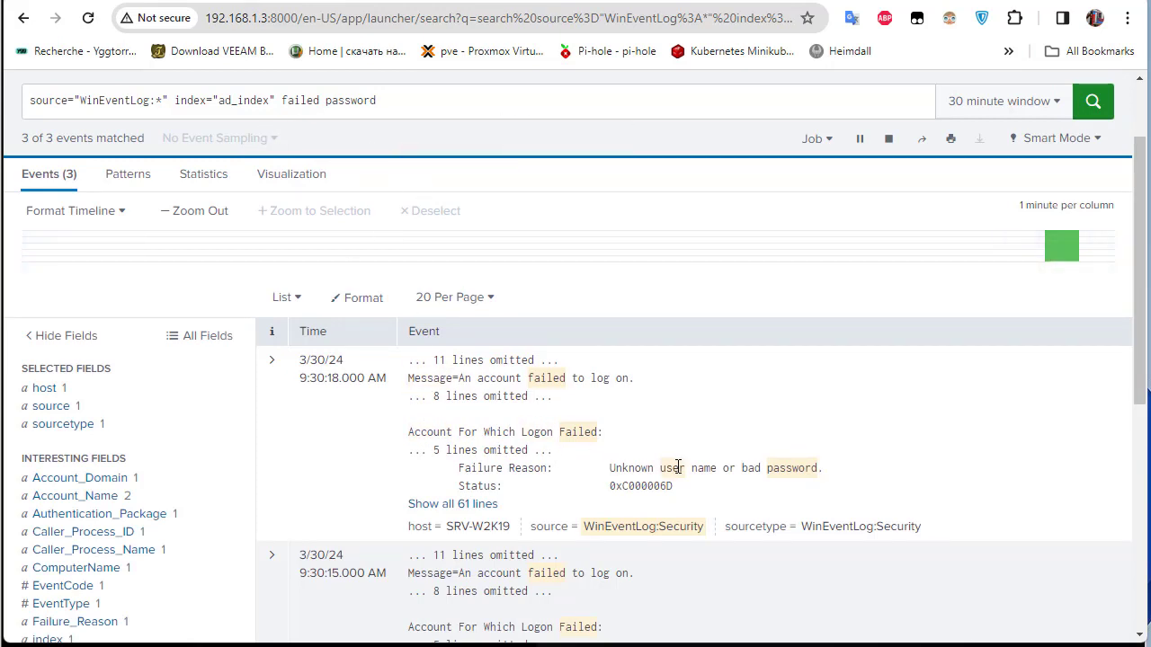
pyautogui.scroll(-1, 740, 508)
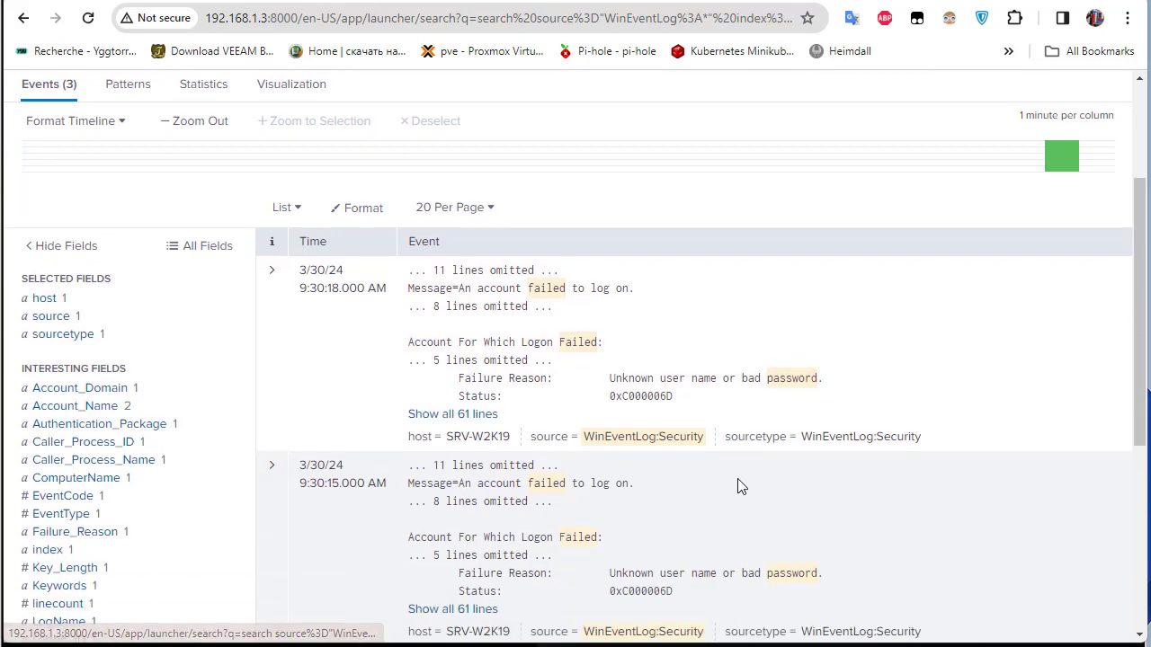
# Expand the most recent failed logon event and examine its event code, message, affected account and failure reason
pyautogui.click(461, 417)
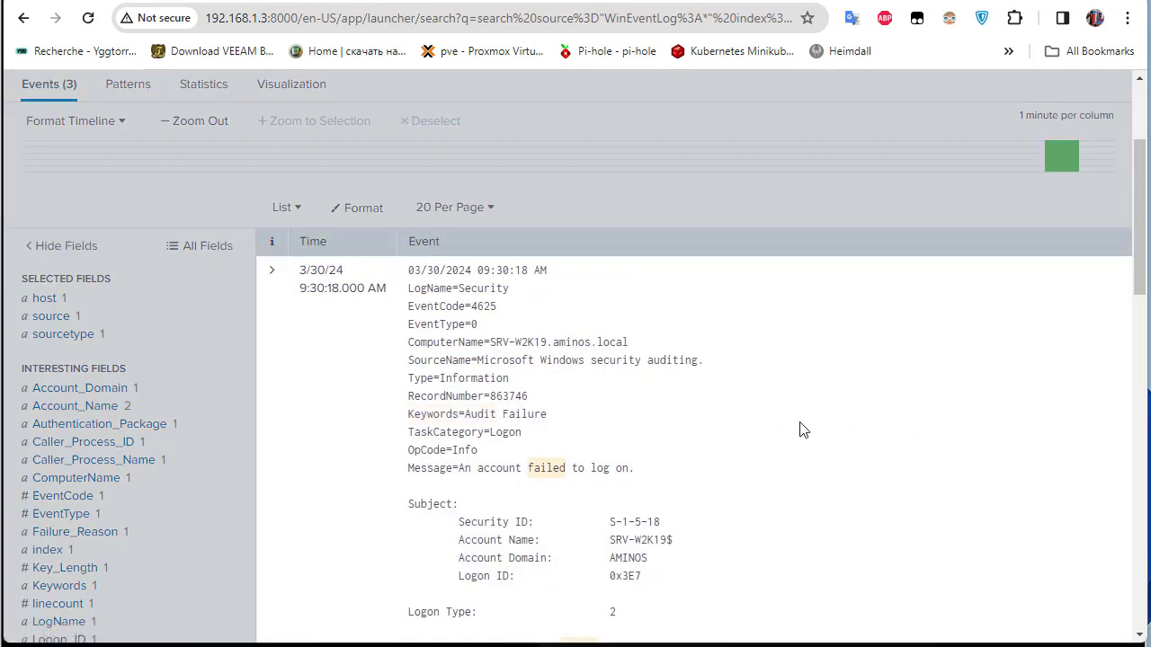
pyautogui.scroll(-1, 803, 430)
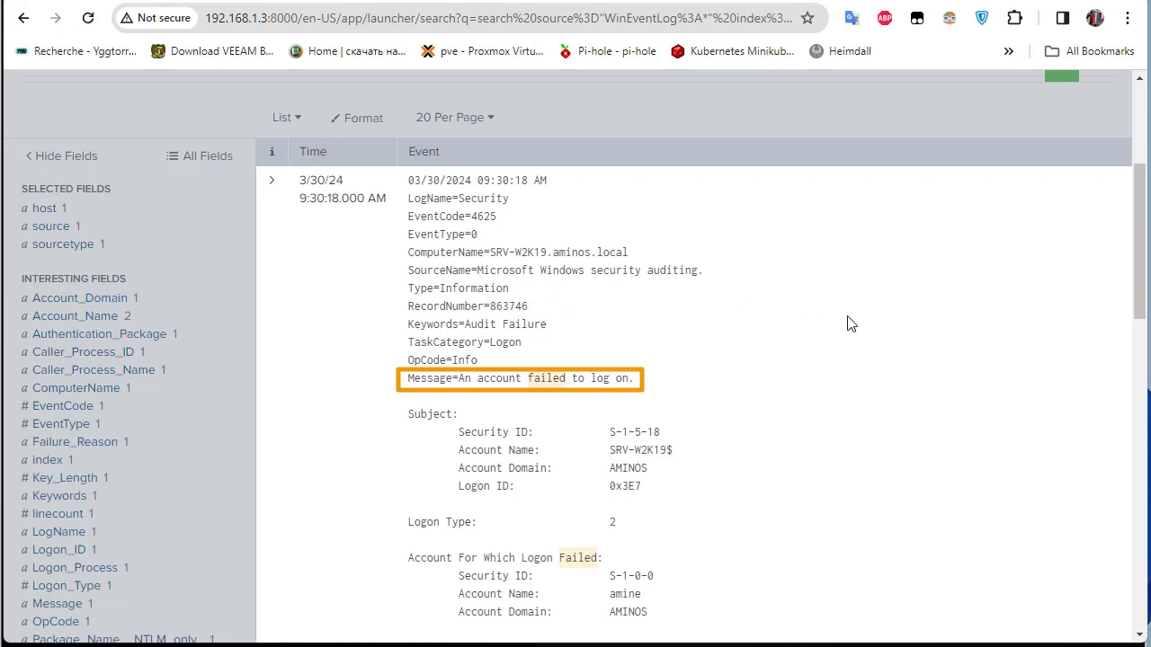
pyautogui.scroll(-2, 850, 346)
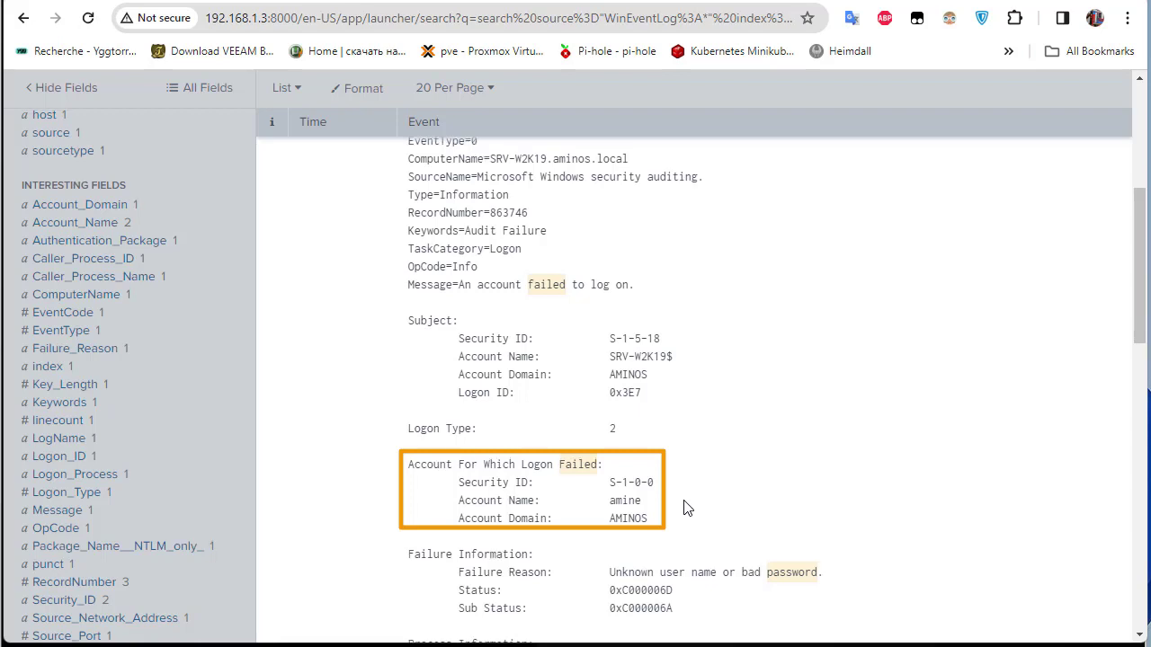
pyautogui.scroll(5, 684, 509)
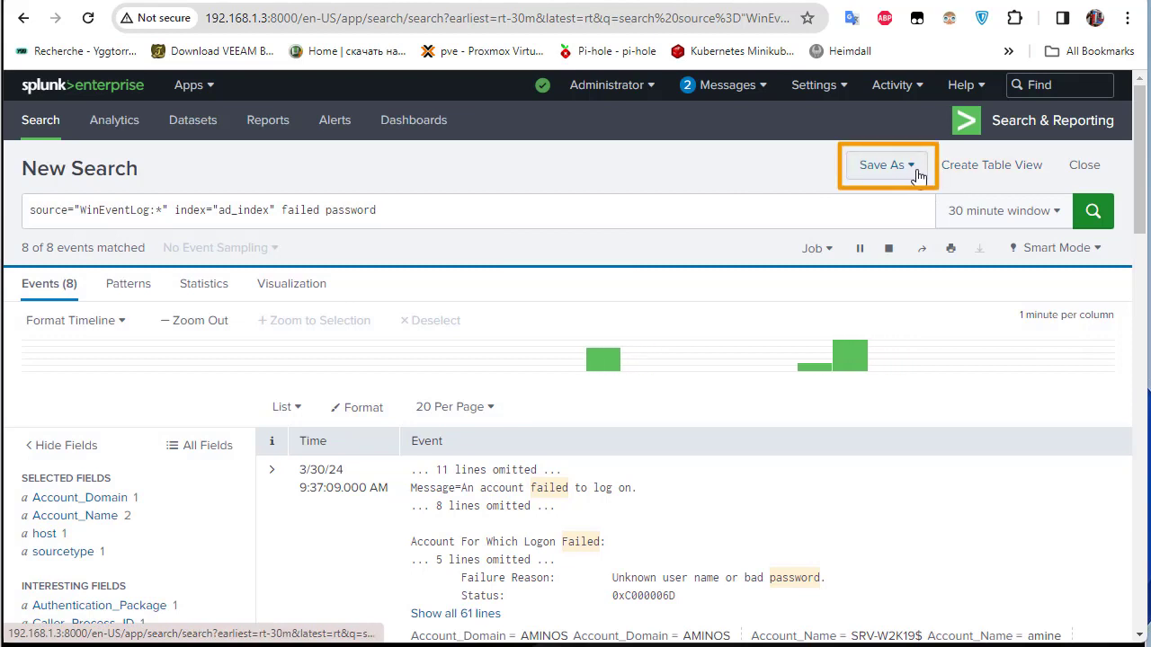
# Start saving the failed password search as an alert titled domain controller failed logon
pyautogui.click(918, 173)
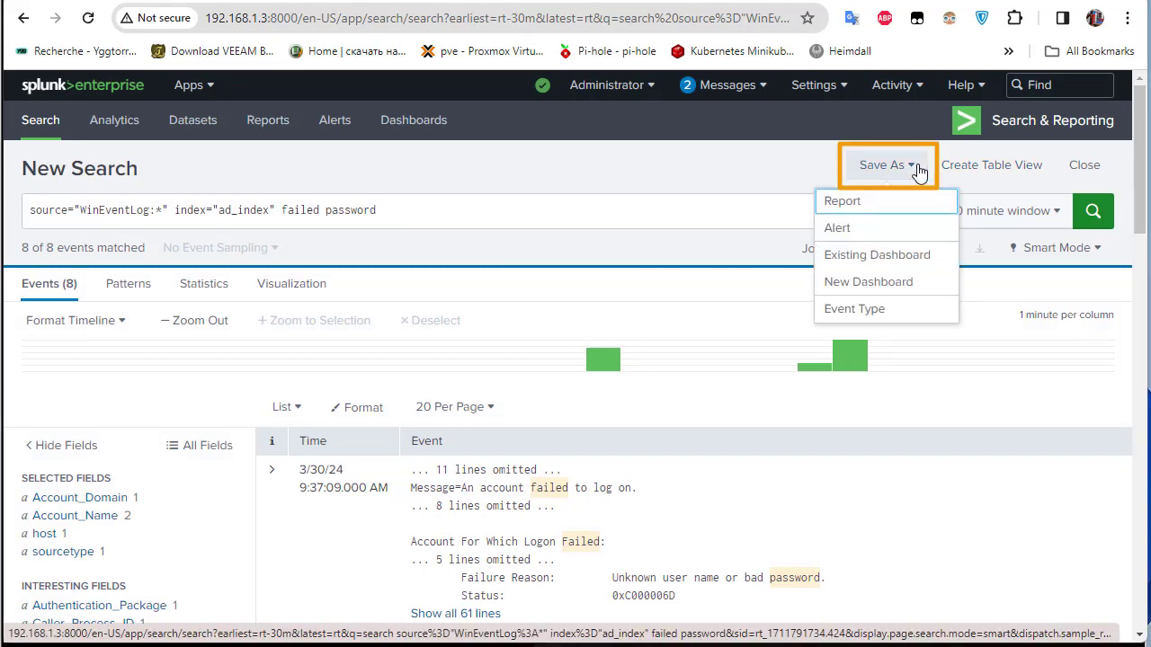
pyautogui.click(850, 234)
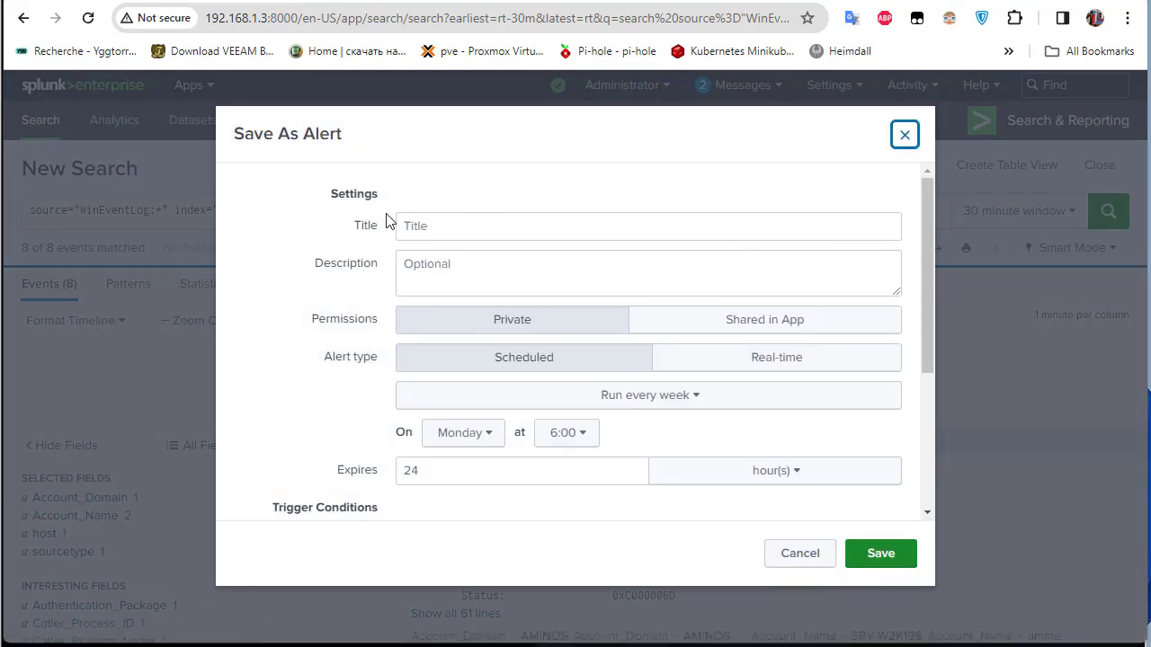
pyautogui.click(452, 226)
pyautogui.write('domain controller failed logon')
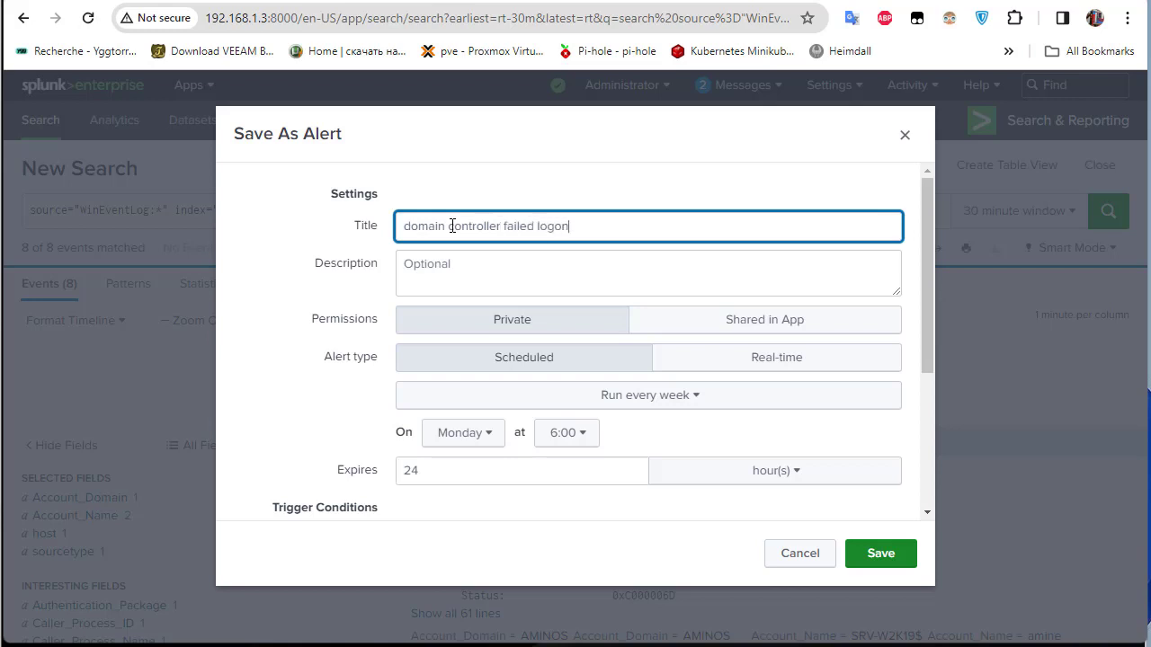
# Schedule the alert to run on a cron schedule with the time range Last 15 minutes
pyautogui.scroll(-1, 522, 393)
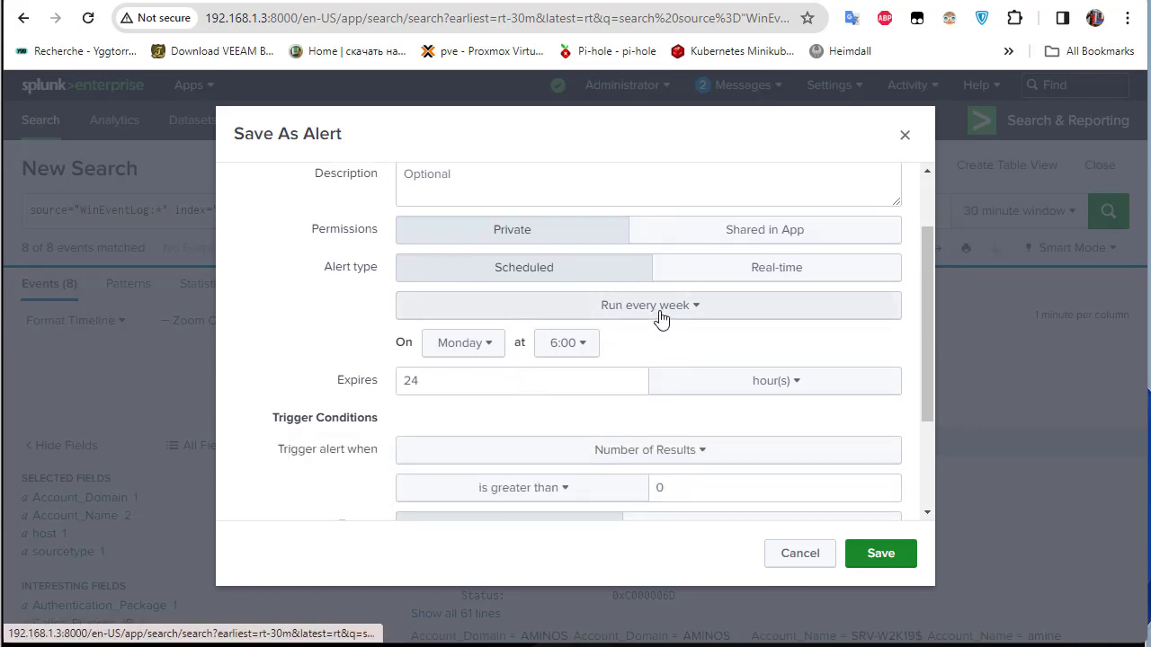
pyautogui.click(689, 315)
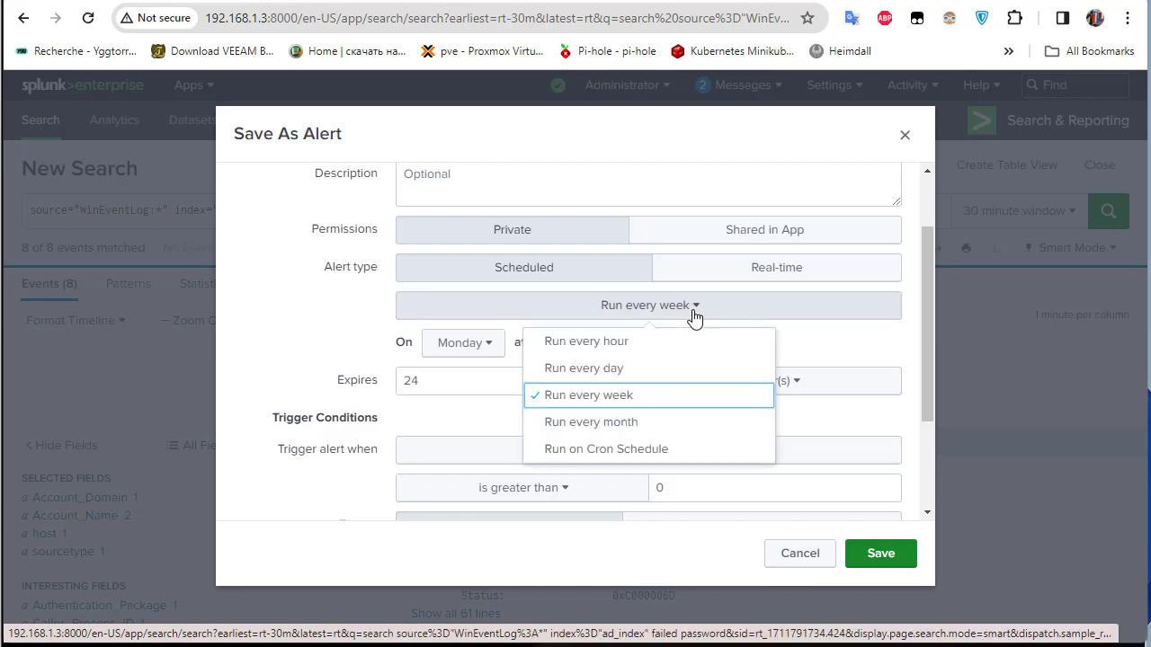
pyautogui.click(626, 453)
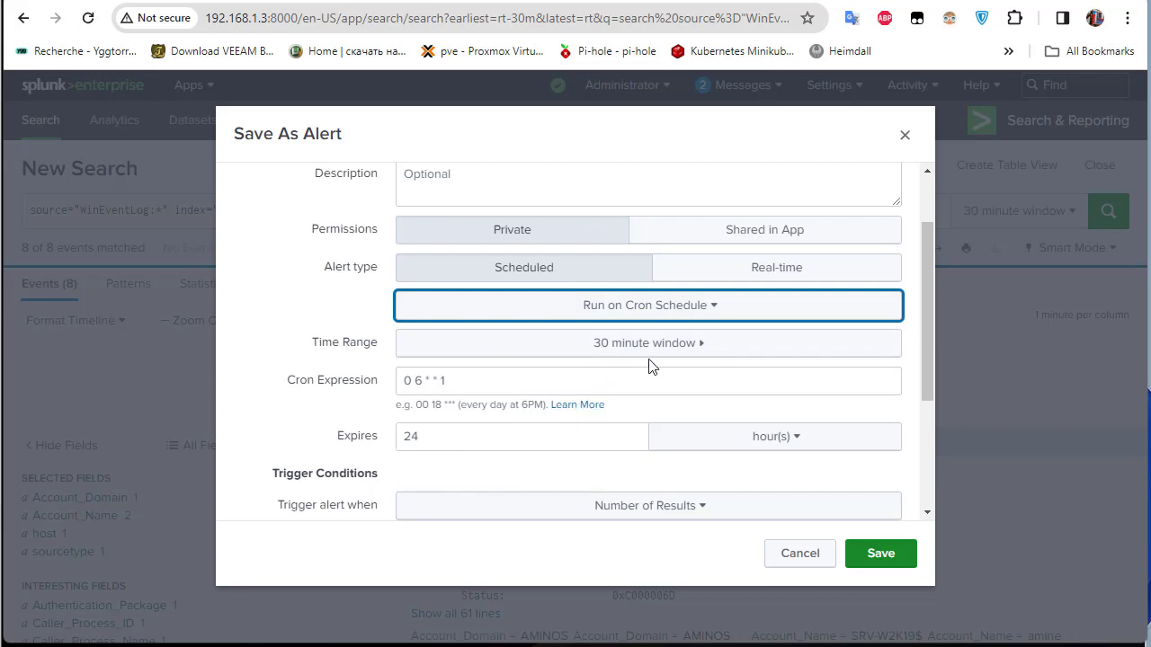
pyautogui.click(697, 354)
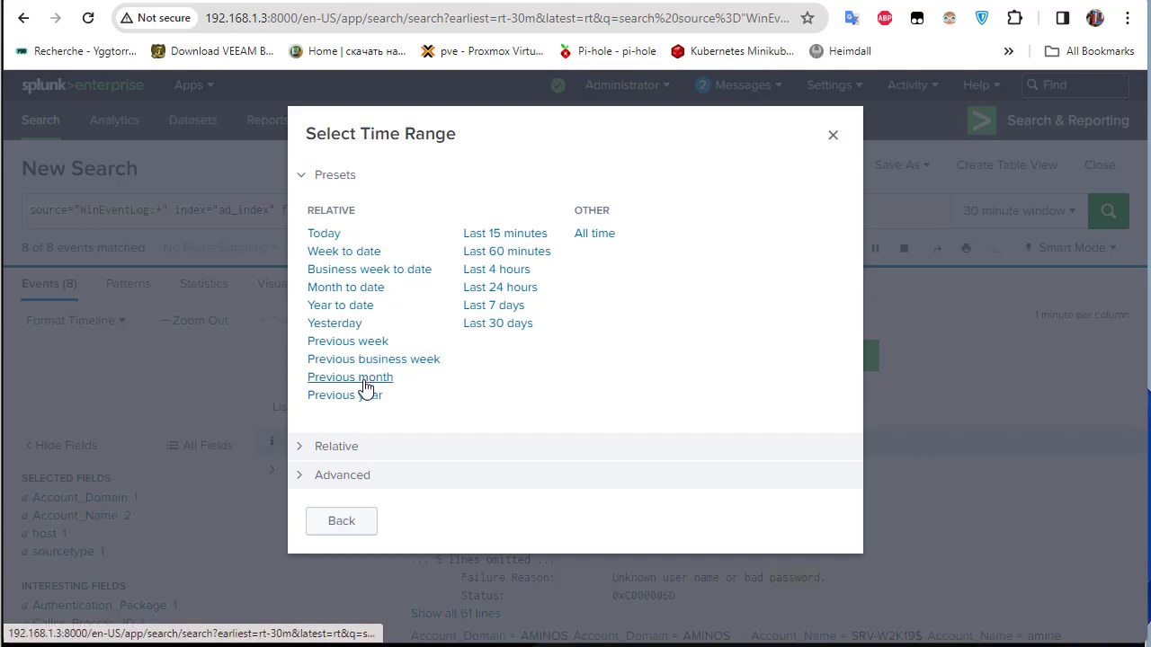
pyautogui.click(500, 235)
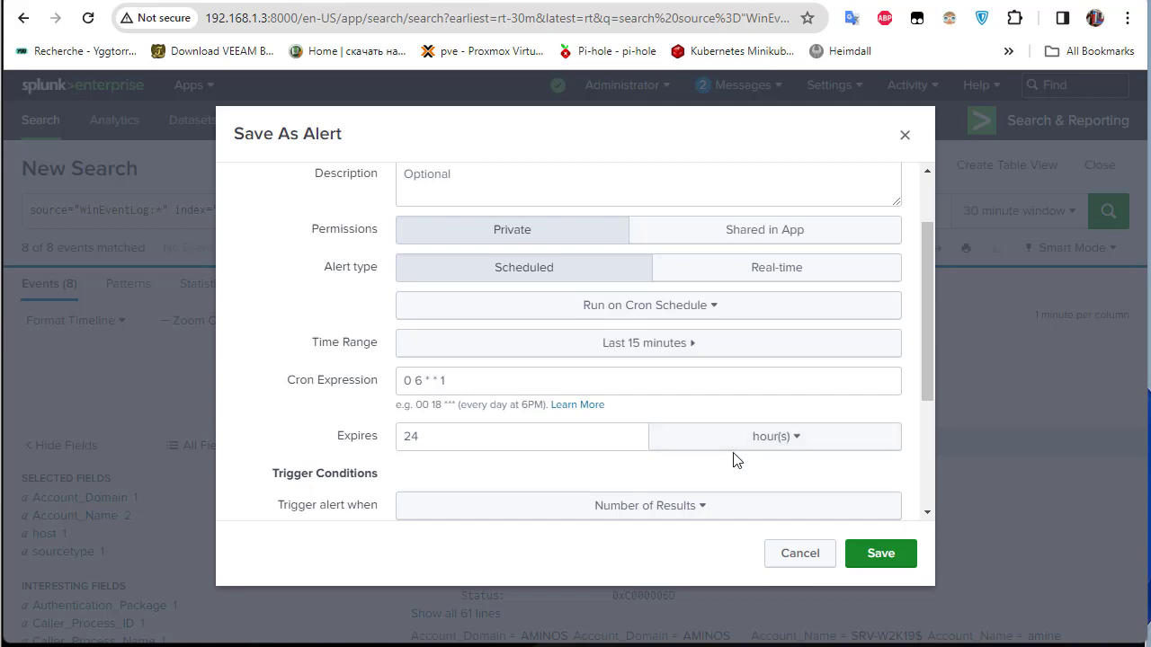
# Set the alert's trigger condition to a number of results greater than 3
pyautogui.scroll(-1, 733, 460)
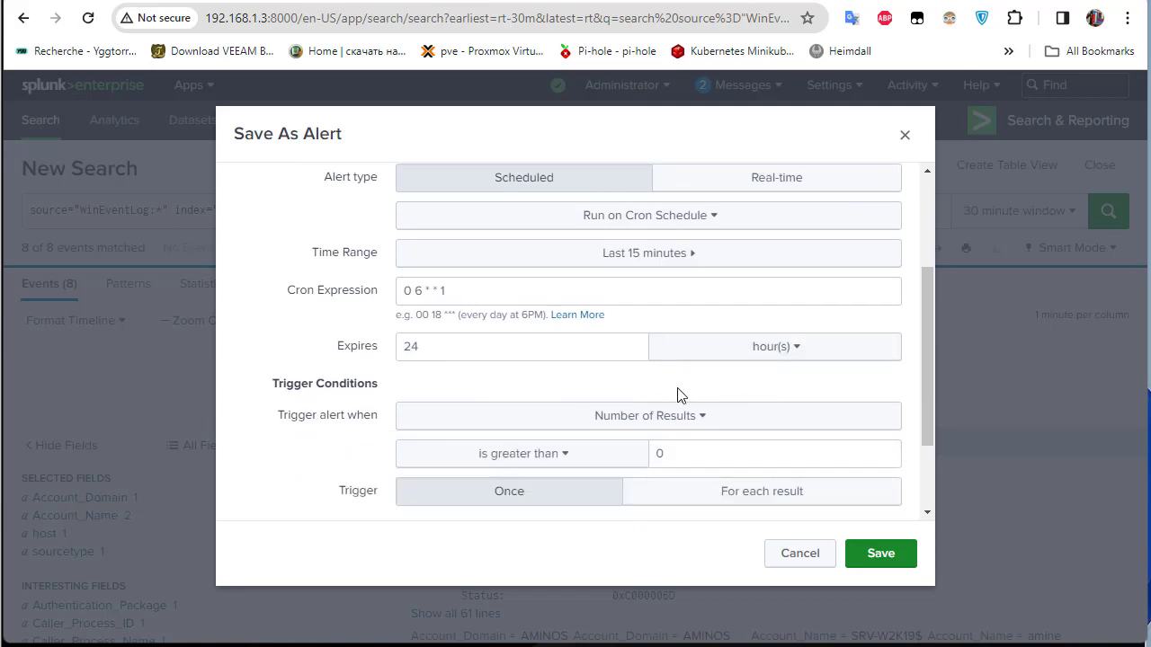
pyautogui.scroll(-2, 720, 404)
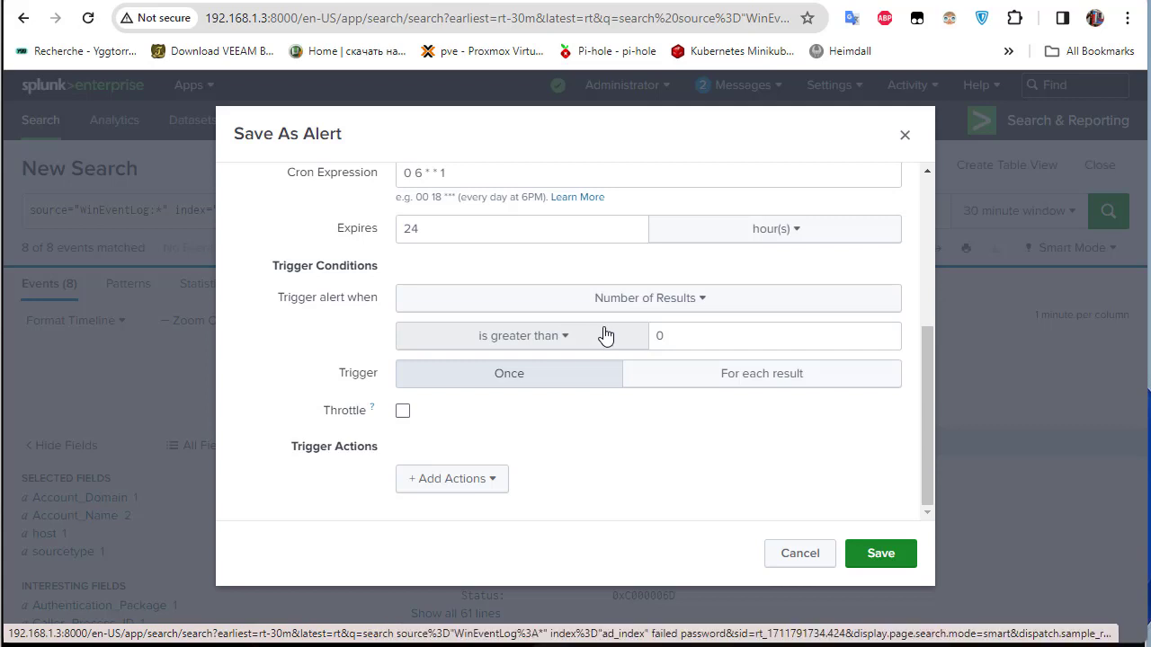
pyautogui.moveTo(674, 333); pyautogui.dragTo(617, 335)
pyautogui.write('3')
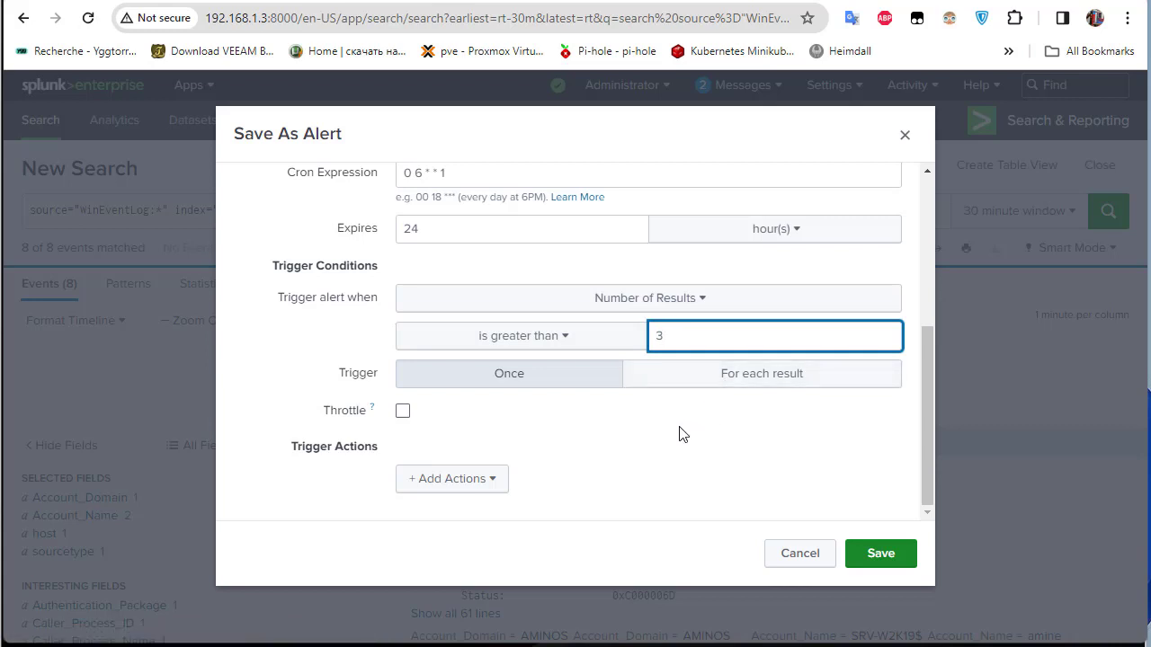
# Enable throttling for the alert and suppress triggering for 10 minutes
pyautogui.click(403, 411)
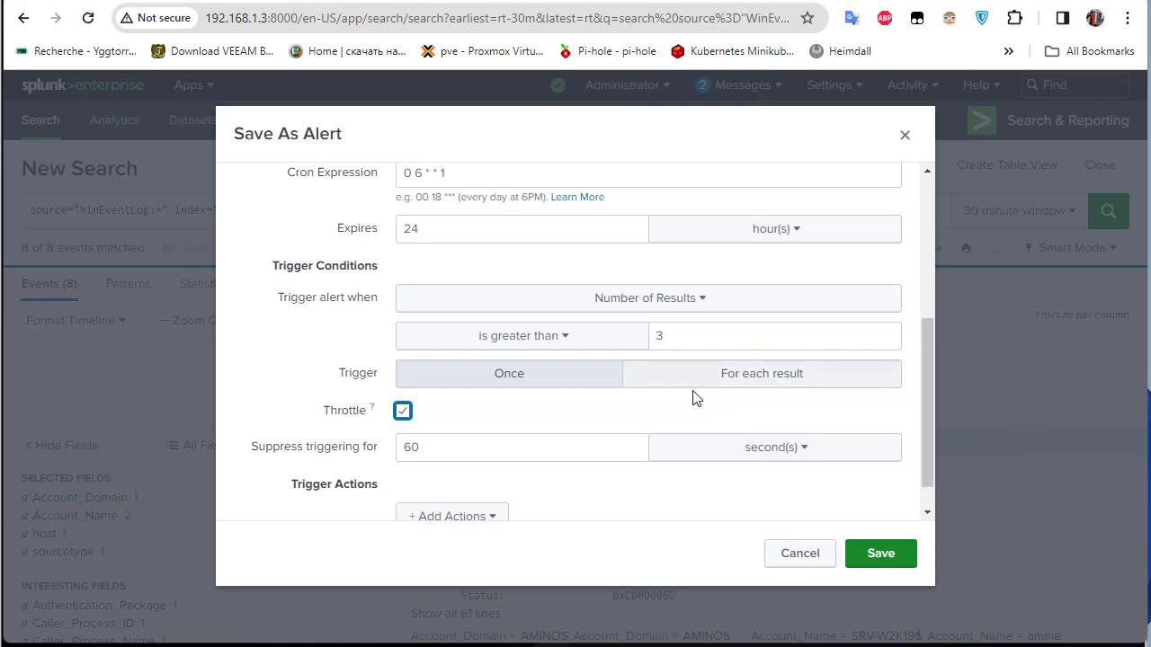
pyautogui.press('Tab')
pyautogui.write('10')
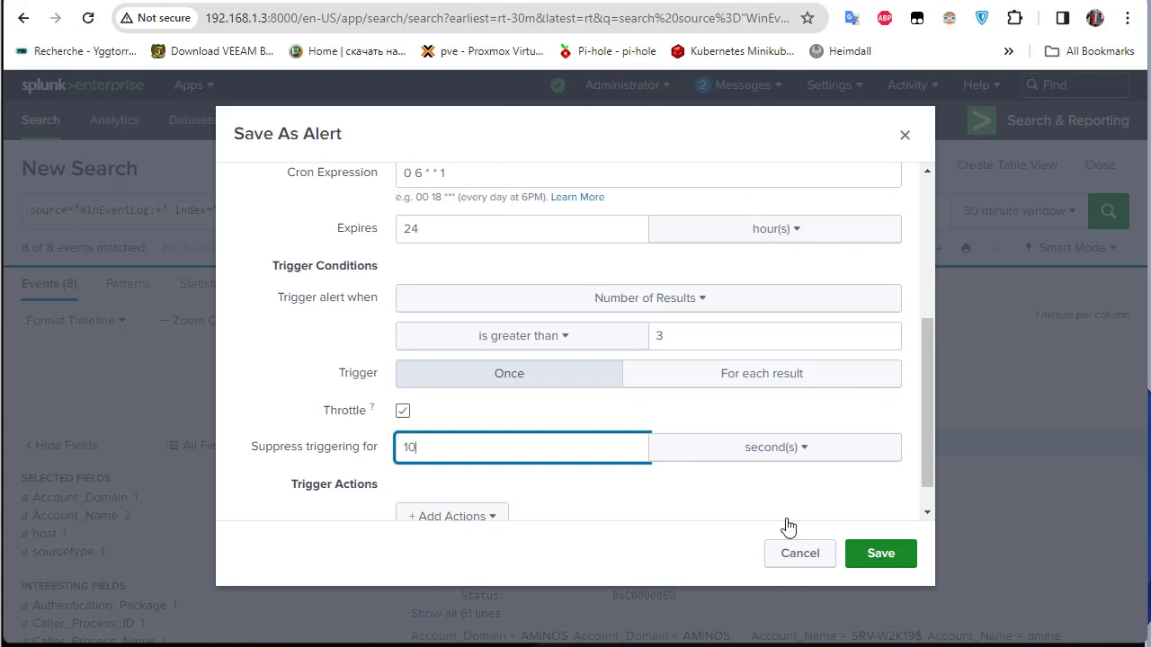
pyautogui.click(795, 446)
pyautogui.click(733, 509)
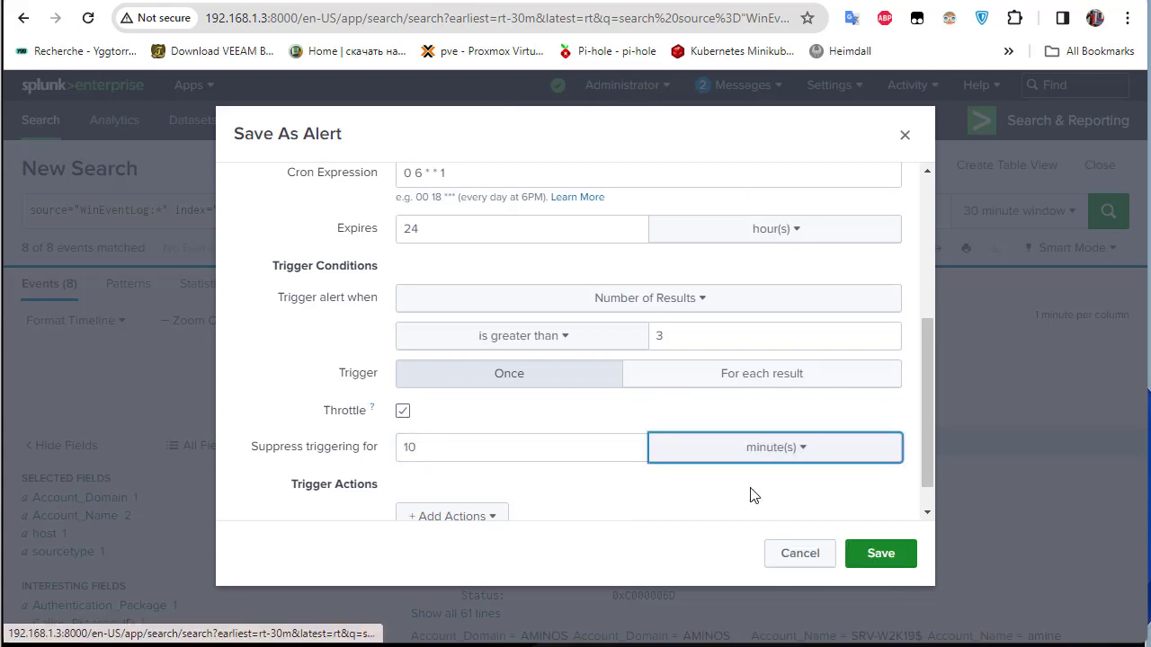
# Add the Add to Triggered Alerts action to the alert and set its severity to High
pyautogui.scroll(-1, 719, 476)
pyautogui.scroll(-1, 447, 483)
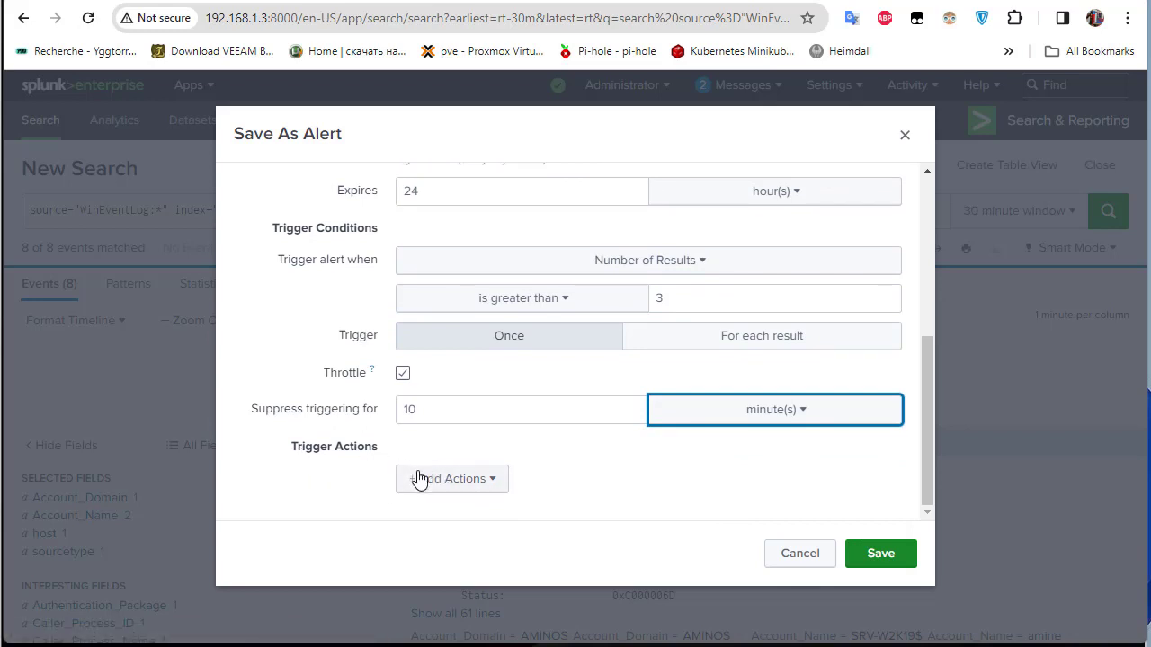
pyautogui.click(454, 491)
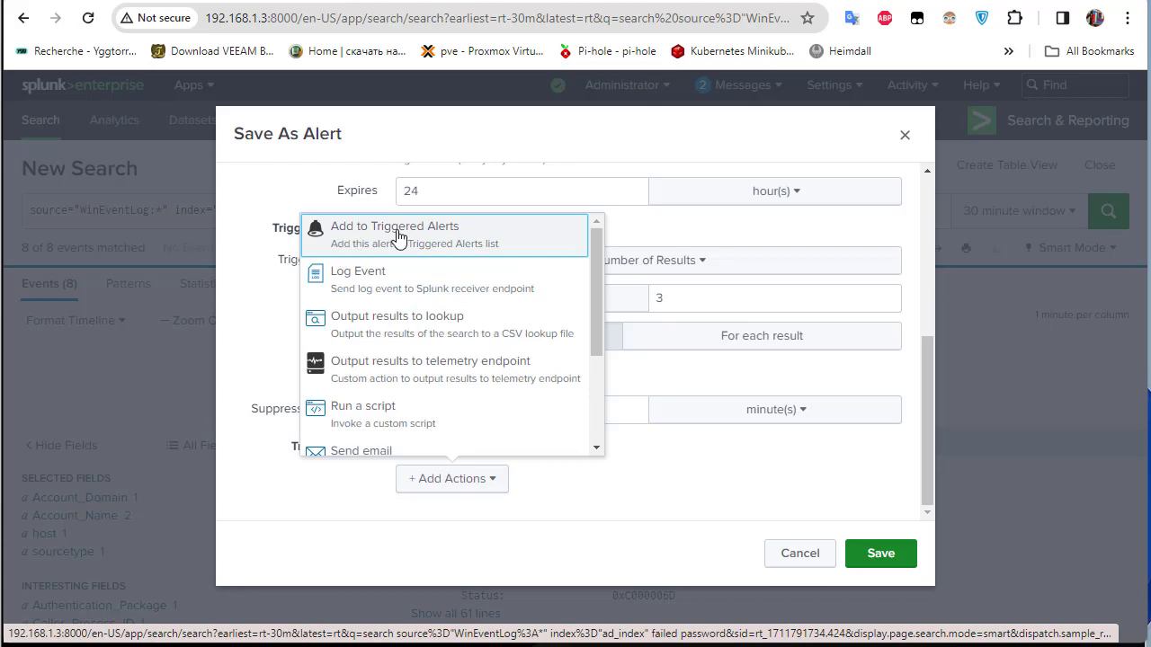
pyautogui.click(432, 236)
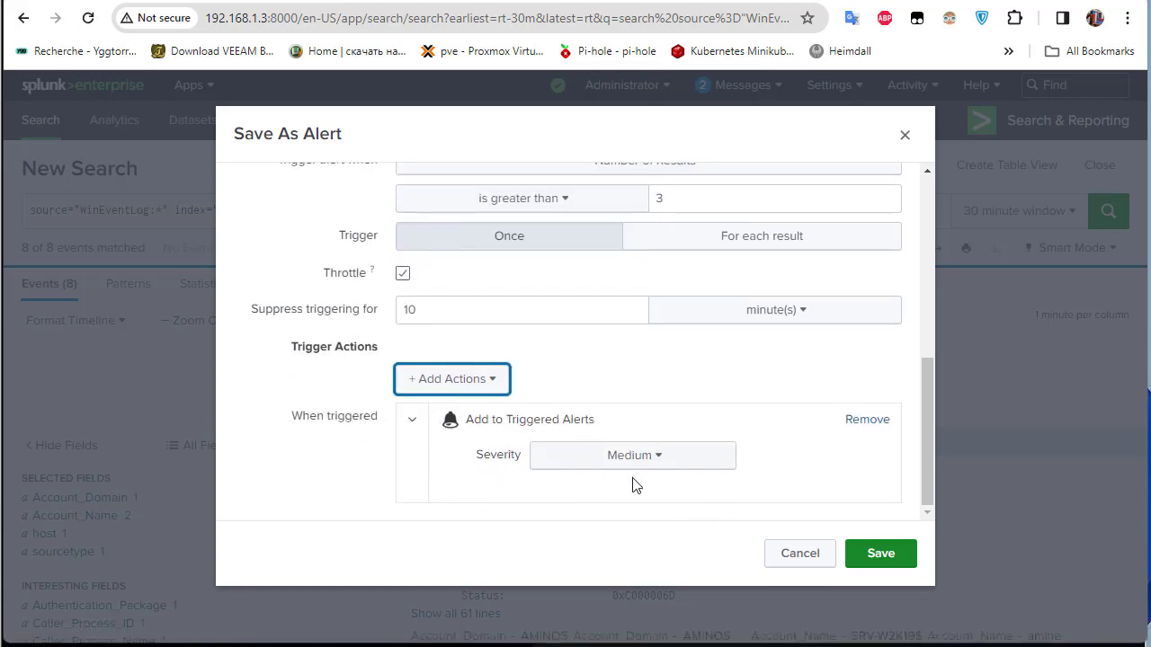
pyautogui.click(664, 460)
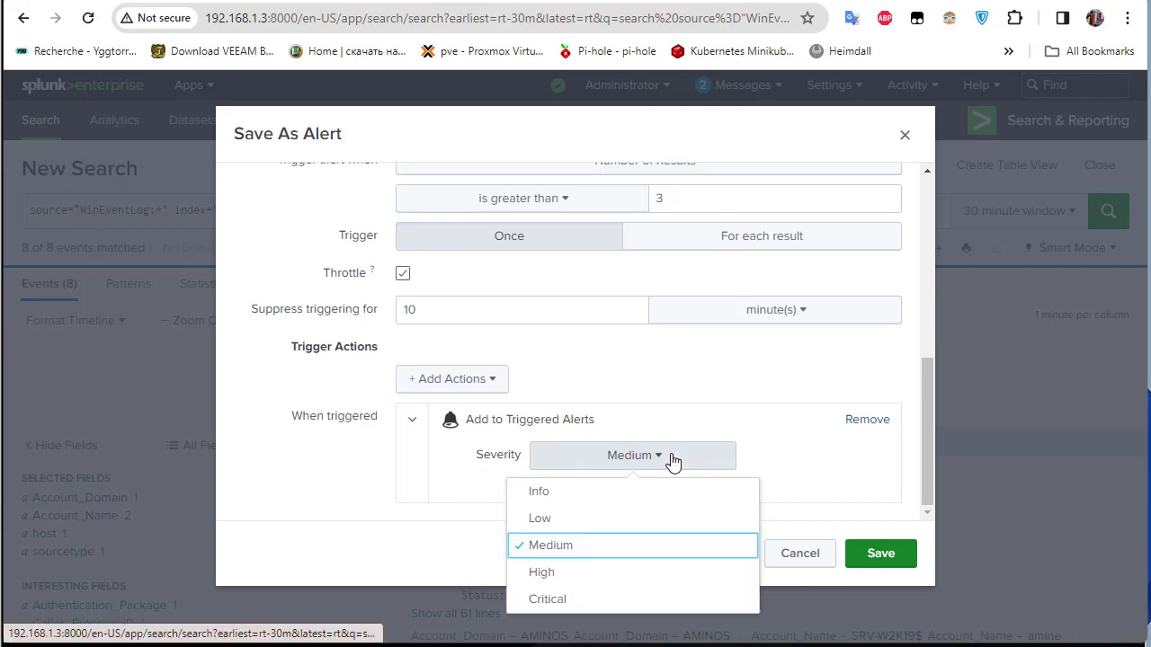
pyautogui.click(570, 576)
# Review the alert's settings and save it, keeping its permissions set to display for Owner
pyautogui.scroll(1, 695, 417)
pyautogui.scroll(4, 695, 418)
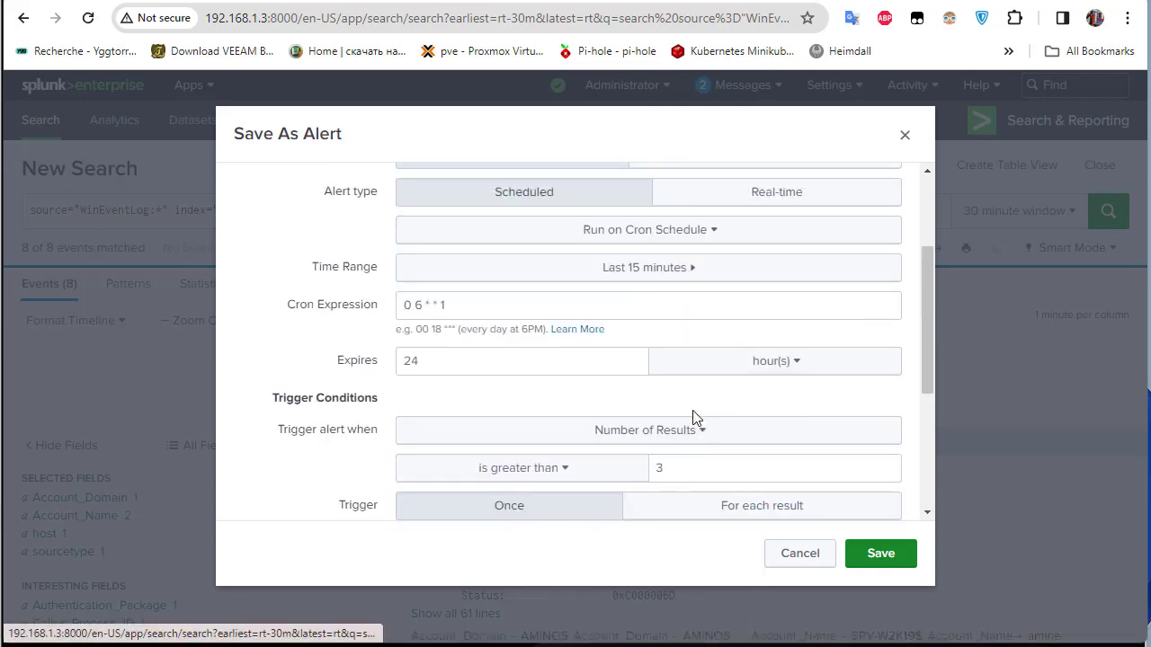
pyautogui.scroll(1, 694, 417)
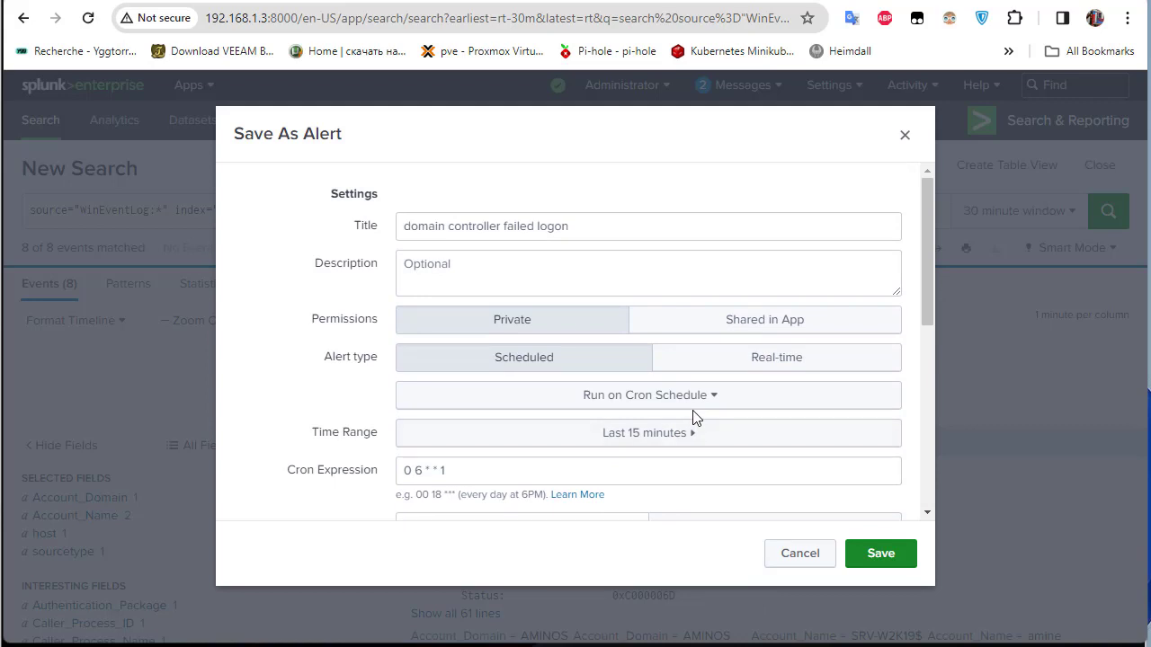
pyautogui.scroll(-2, 694, 417)
pyautogui.scroll(2, 694, 417)
pyautogui.scroll(-4, 695, 417)
pyautogui.scroll(2, 694, 417)
pyautogui.scroll(2, 694, 417)
pyautogui.scroll(-8, 694, 418)
pyautogui.click(854, 562)
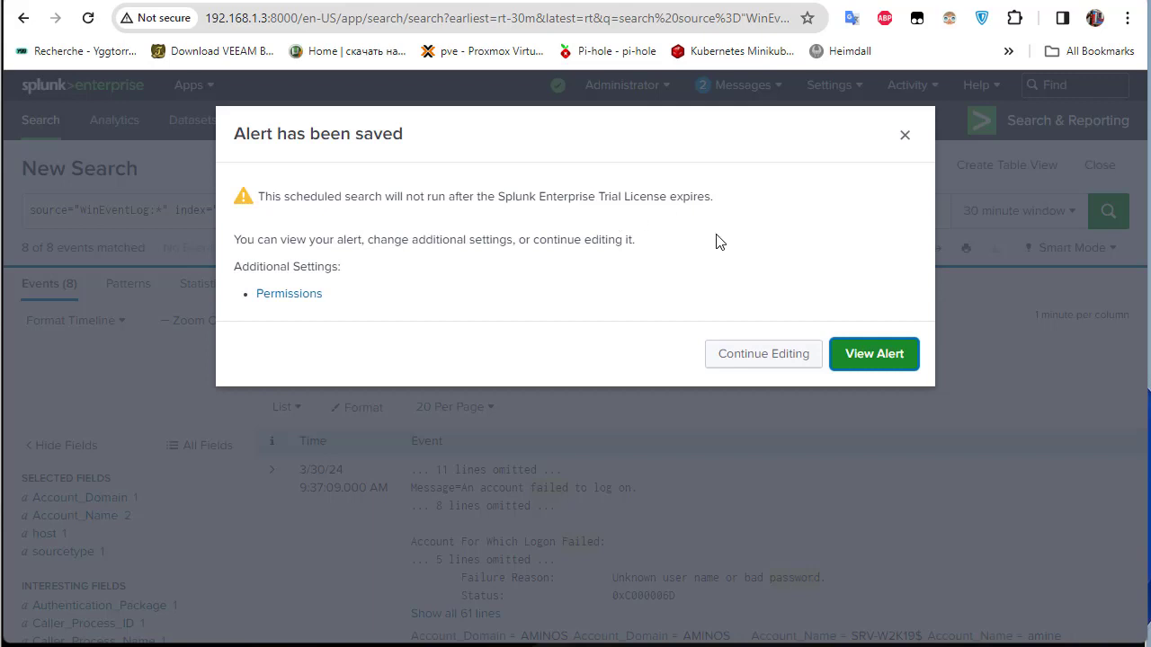
pyautogui.click(289, 294)
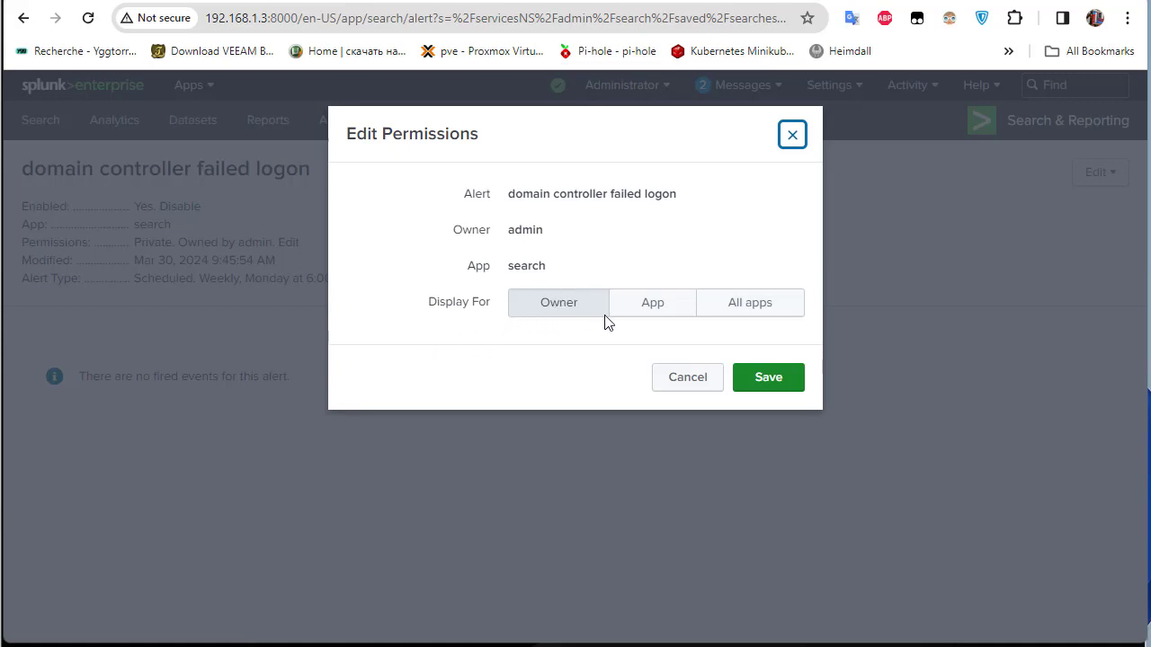
pyautogui.click(769, 392)
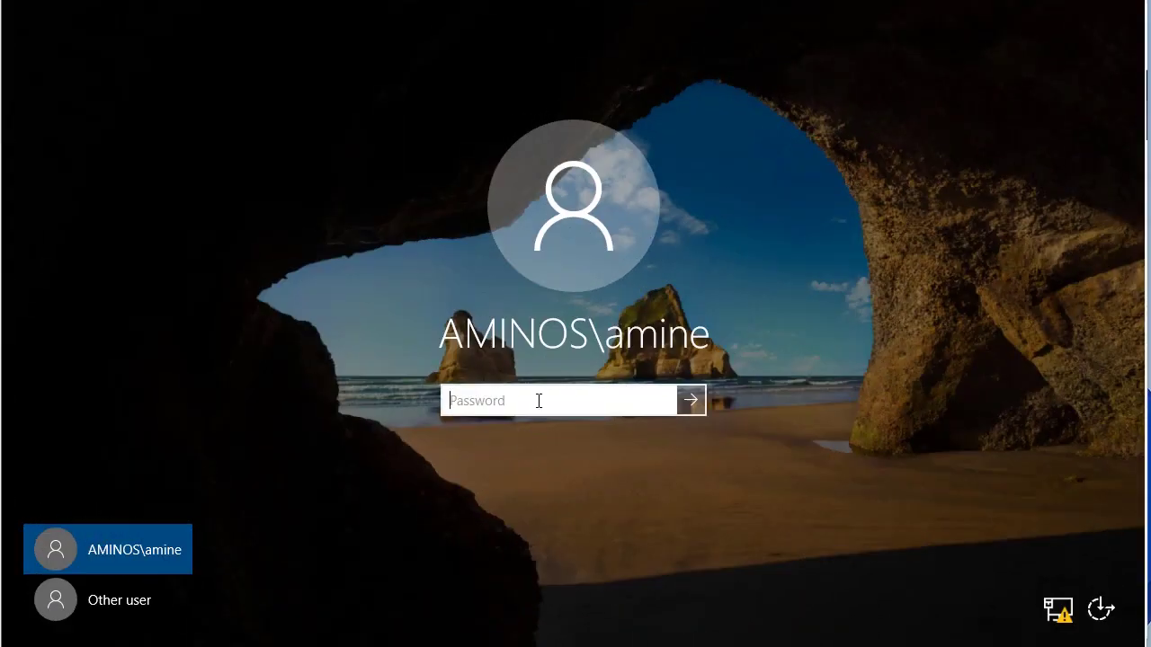
# On the Windows sign-in screen, attempt to sign in to the AMINOS domain account four times by entering wrong account passwords
pyautogui.write('•••••••')
pyautogui.press('Return')
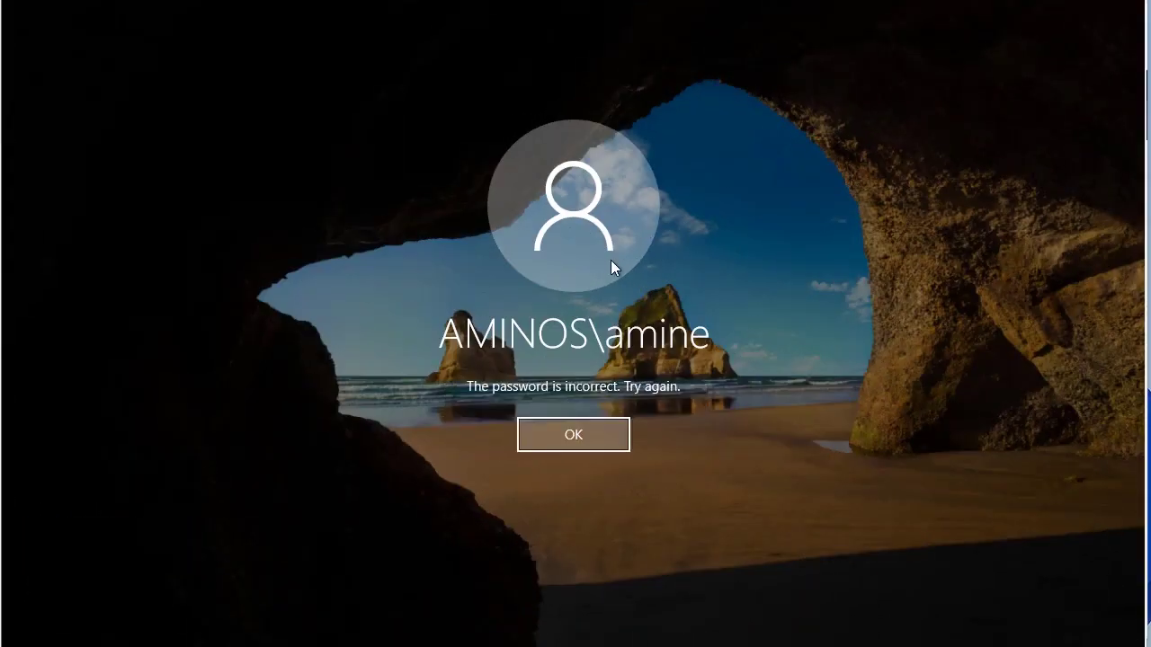
pyautogui.press('Return')
pyautogui.write('•••••••••')
pyautogui.press('Return')
pyautogui.press('Return')
pyautogui.write('•••••••••')
pyautogui.press('Return')
pyautogui.click(572, 435)
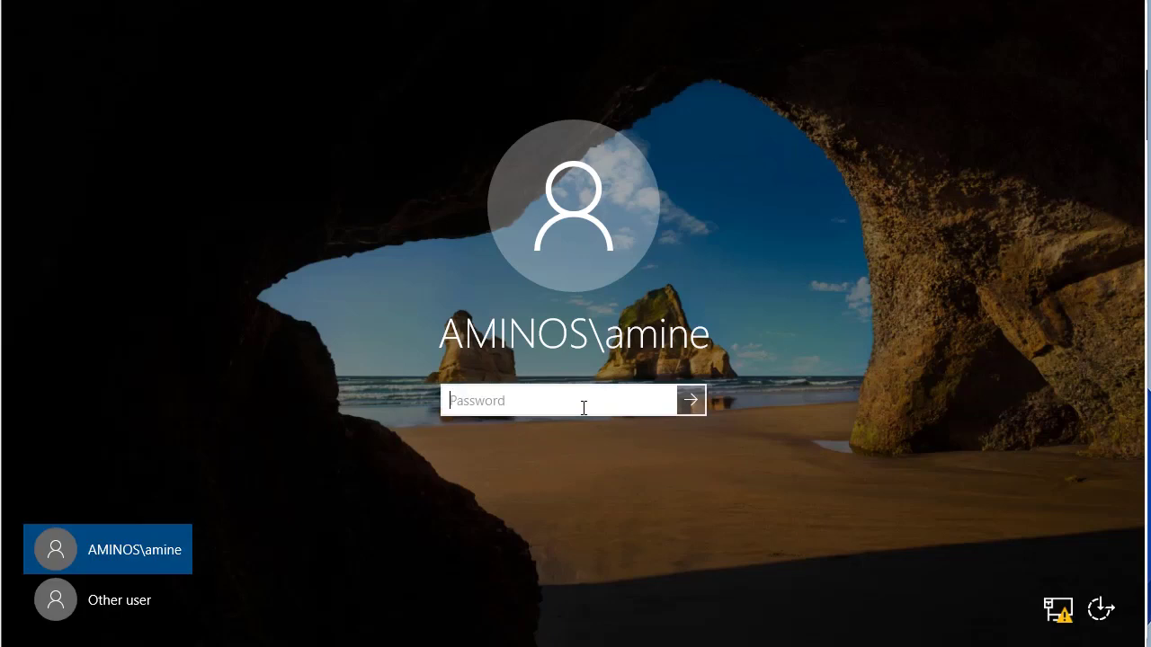
pyautogui.write('•••••••••')
pyautogui.press('Return')
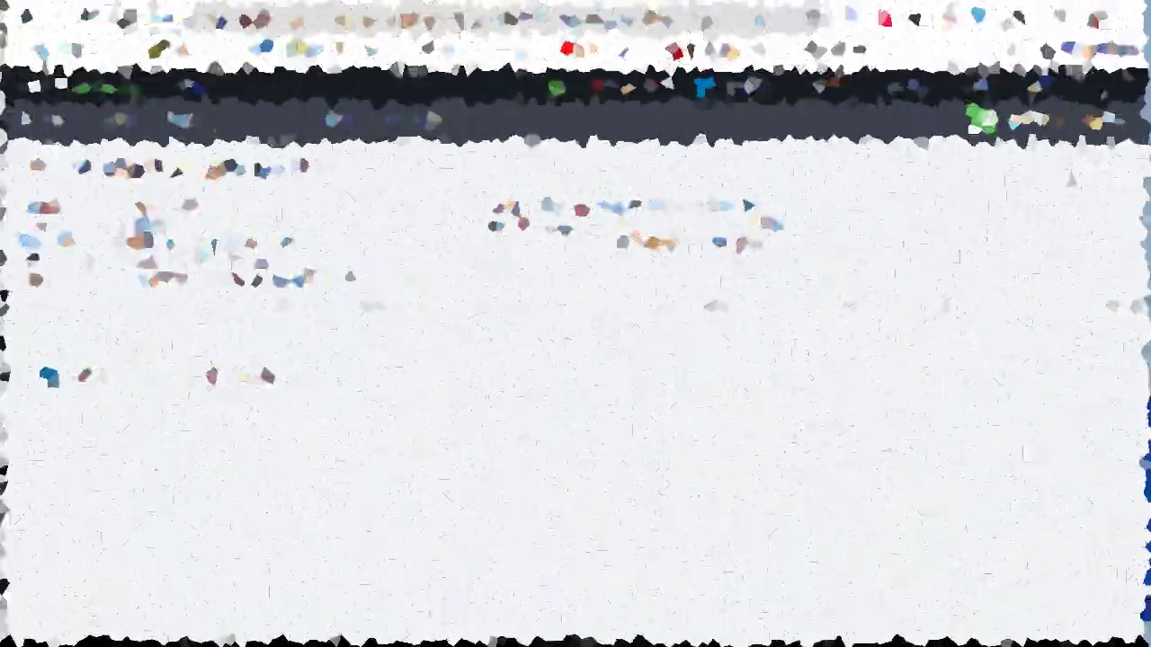
# Back in Splunk, open the triggered alerts list, view the results of the domain controller failed logon alert, and return to the list
pyautogui.click(933, 86)
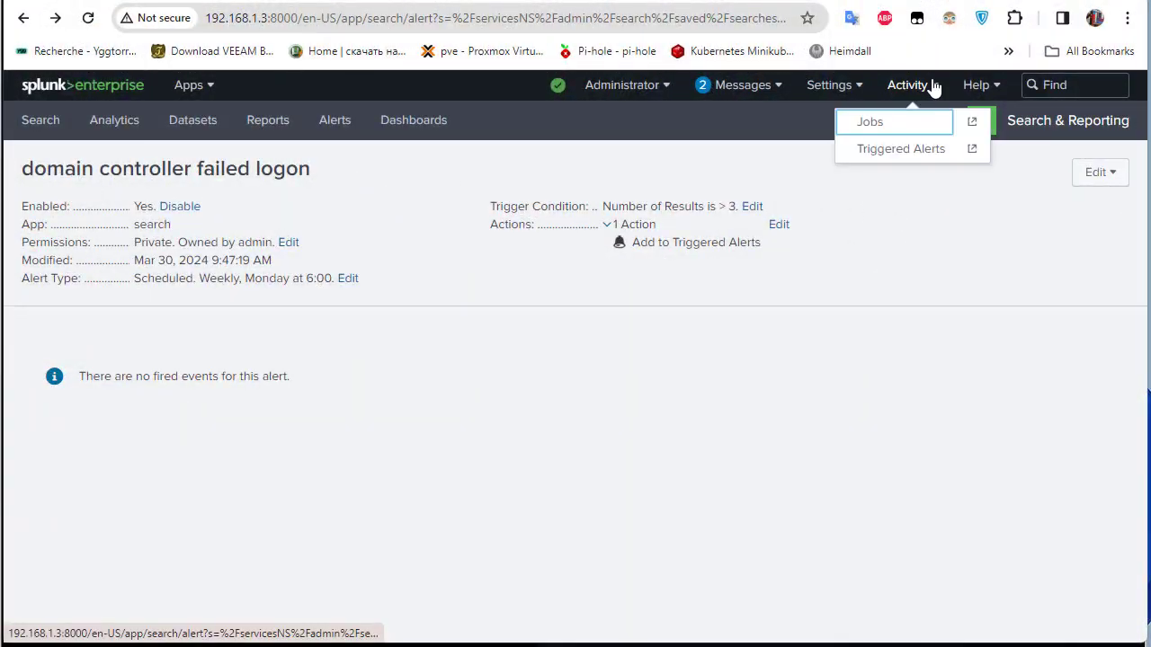
pyautogui.click(909, 156)
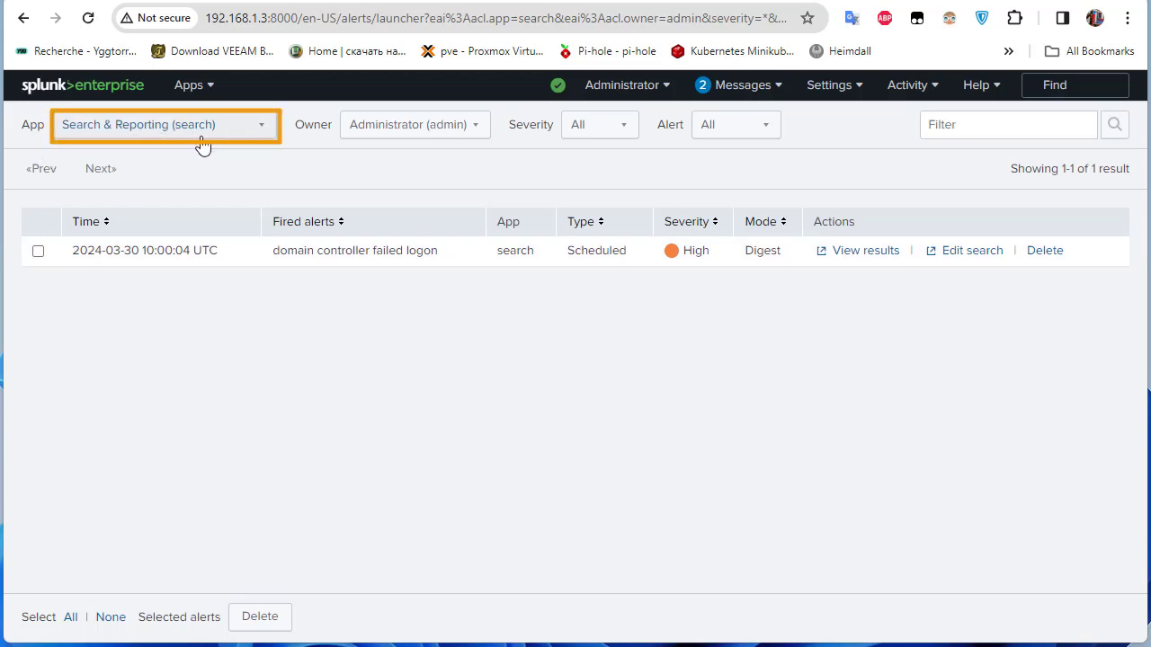
pyautogui.click(861, 252)
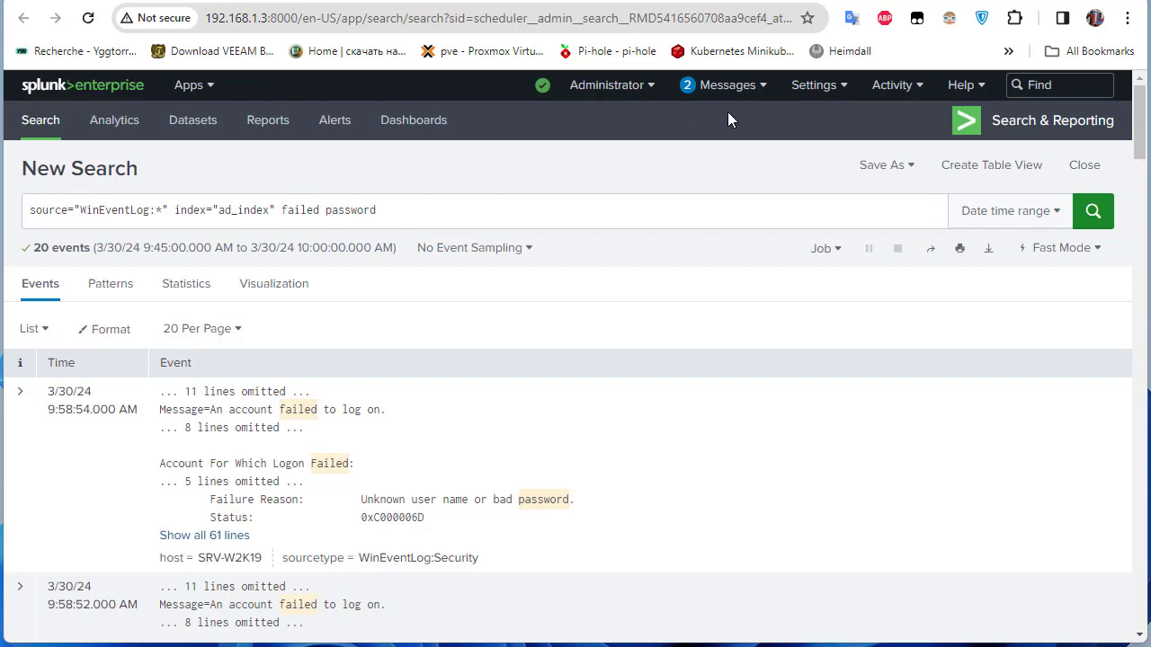
pyautogui.click(475, 2)
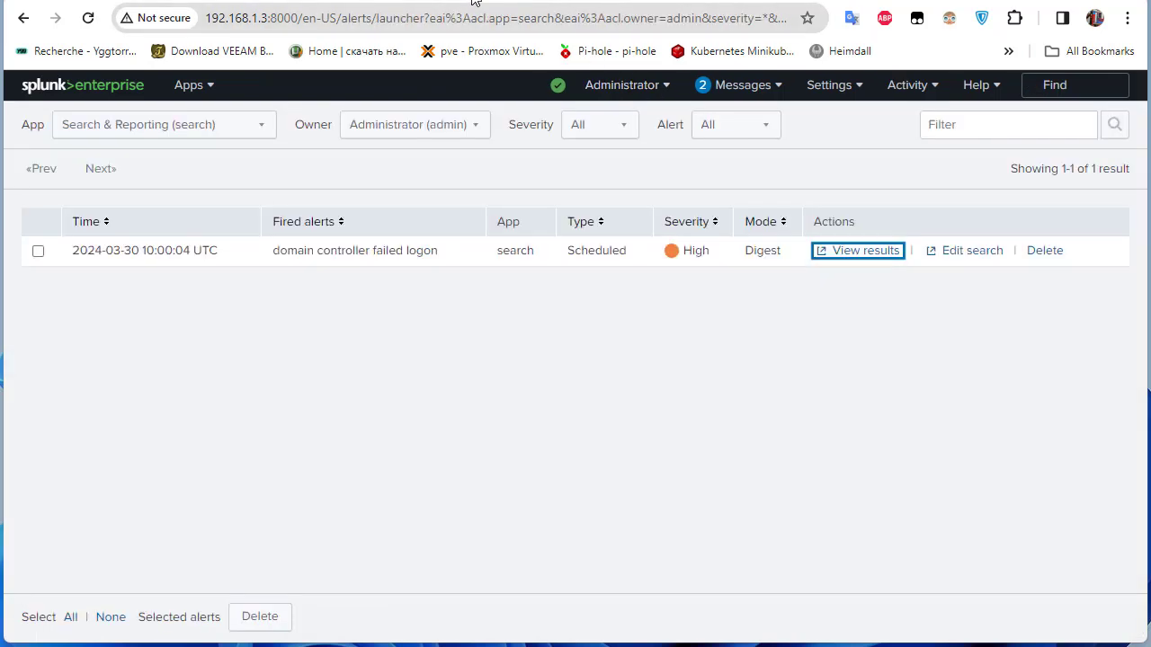